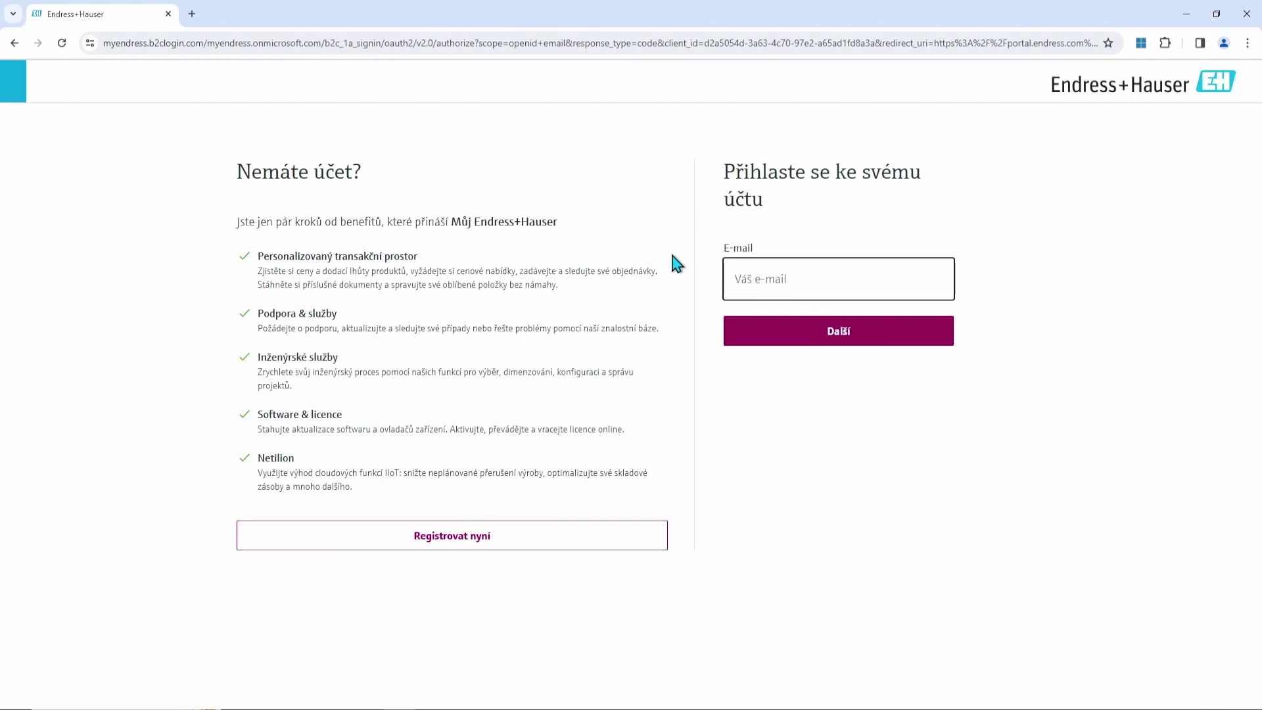
From the home page, go to Servis > Podpůrné služby, then Přihlášení > Registrovat nyní.
{"action": "left_click", "coordinate": [15, 44]}
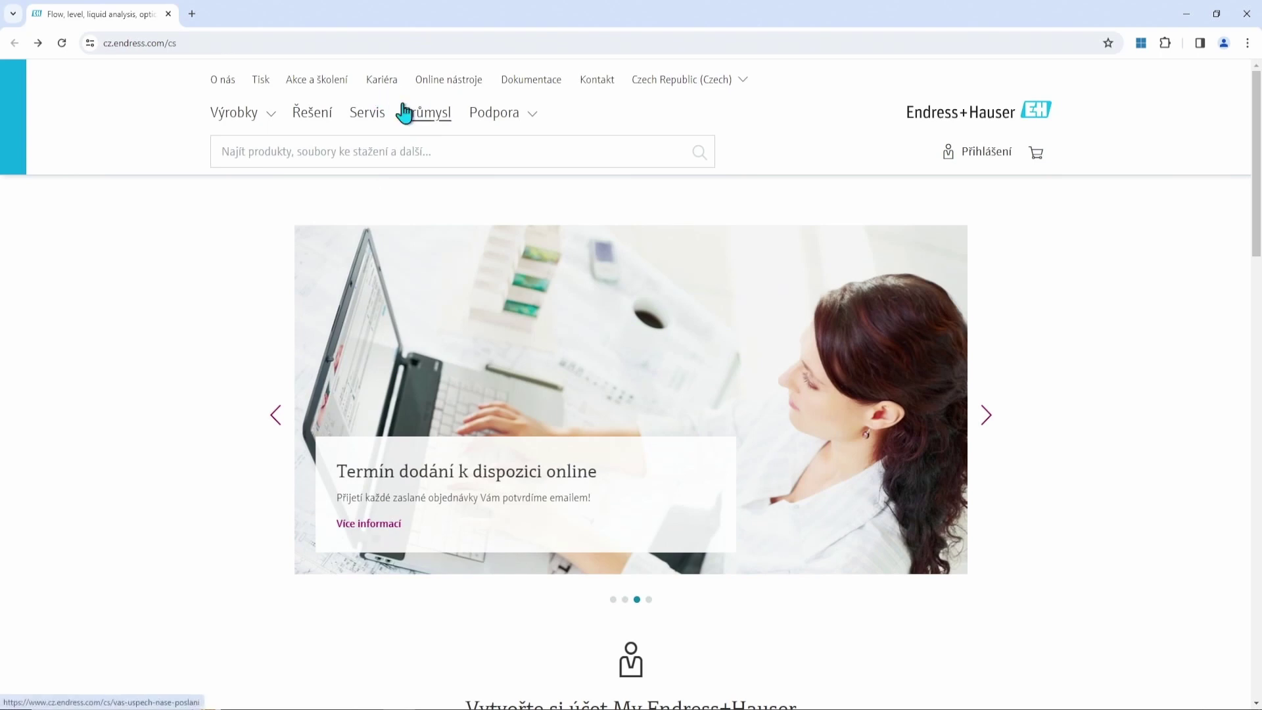
{"action": "left_click", "coordinate": [382, 117]}
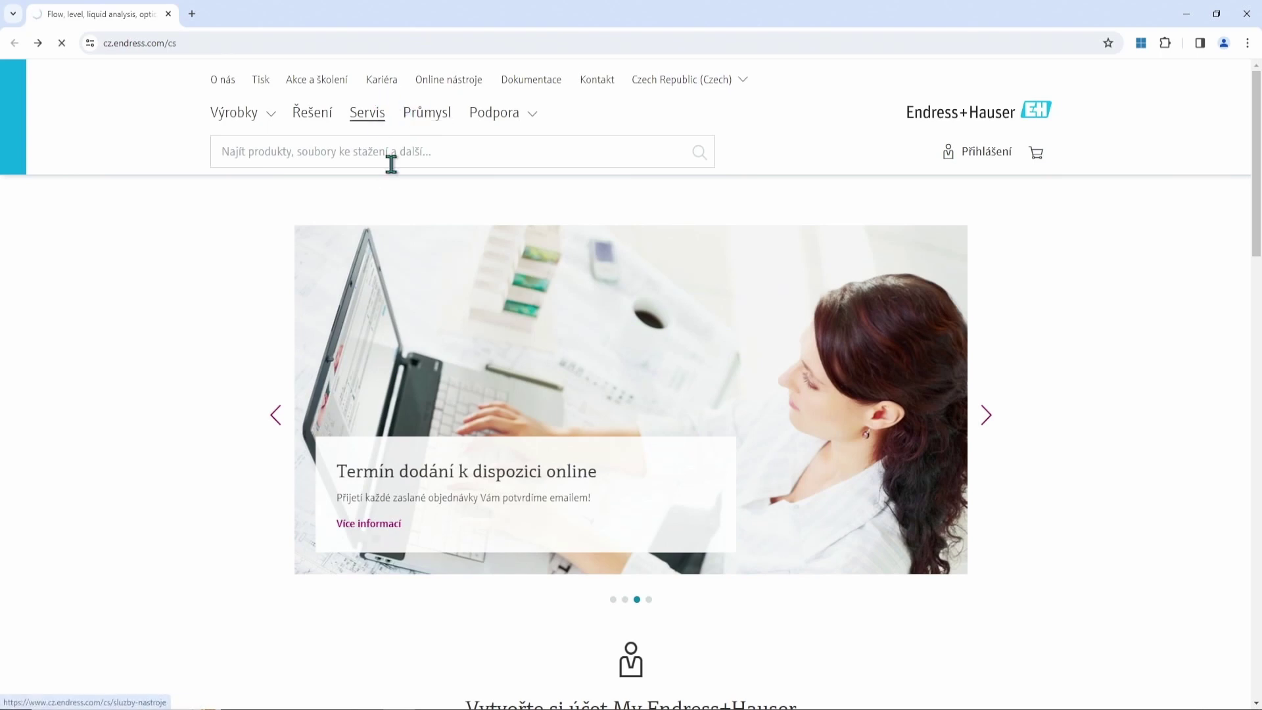
{"action": "scroll", "coordinate": [556, 269], "scroll_direction": "down", "scroll_amount": 8}
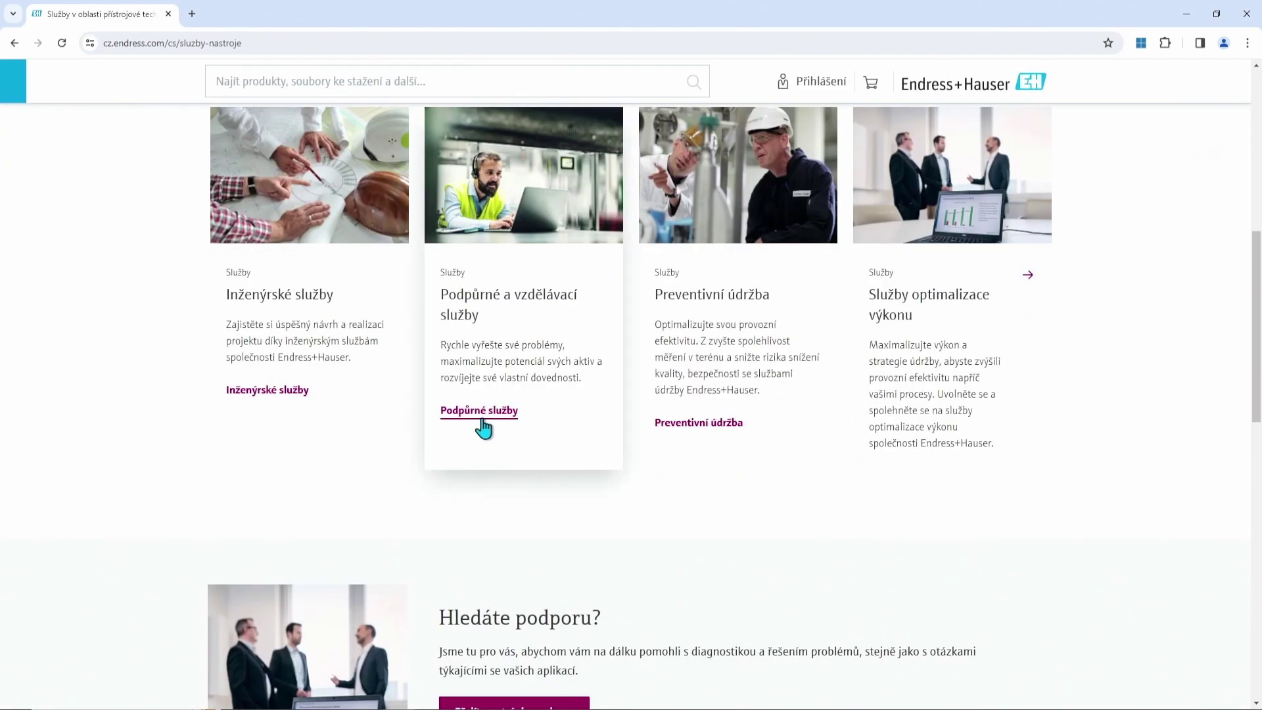
{"action": "left_click", "coordinate": [486, 421]}
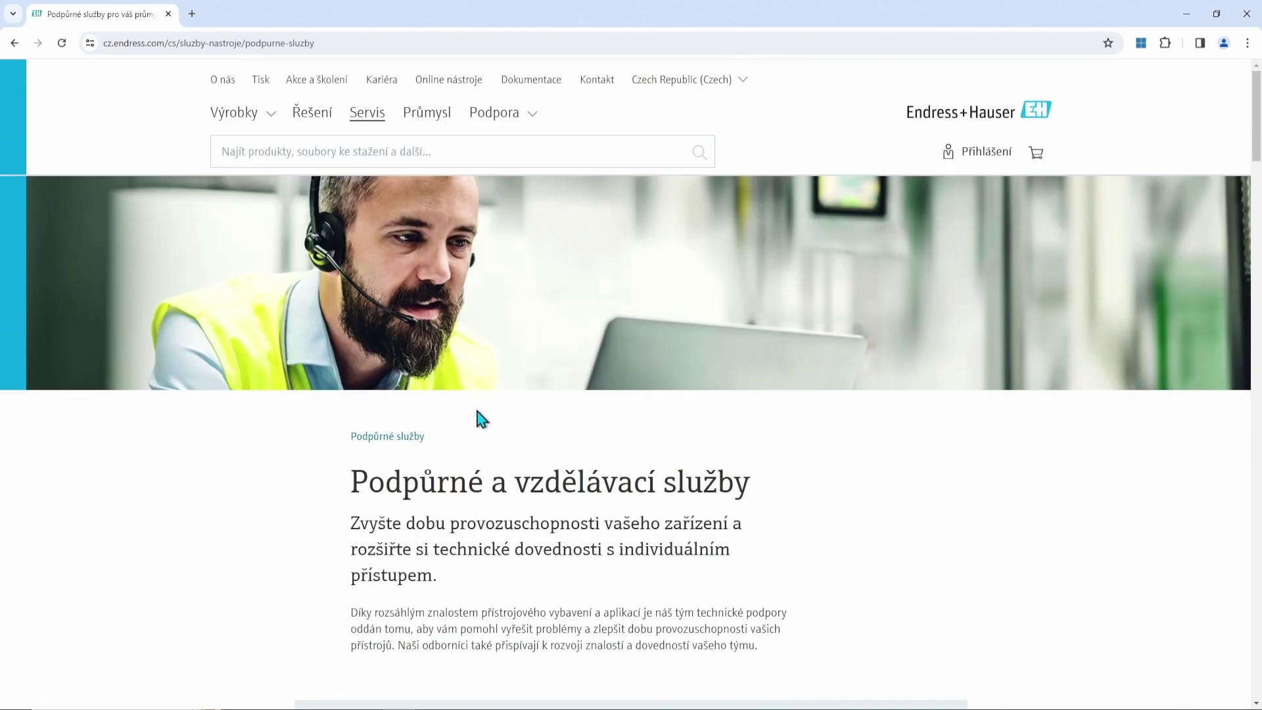
{"action": "left_click", "coordinate": [985, 157]}
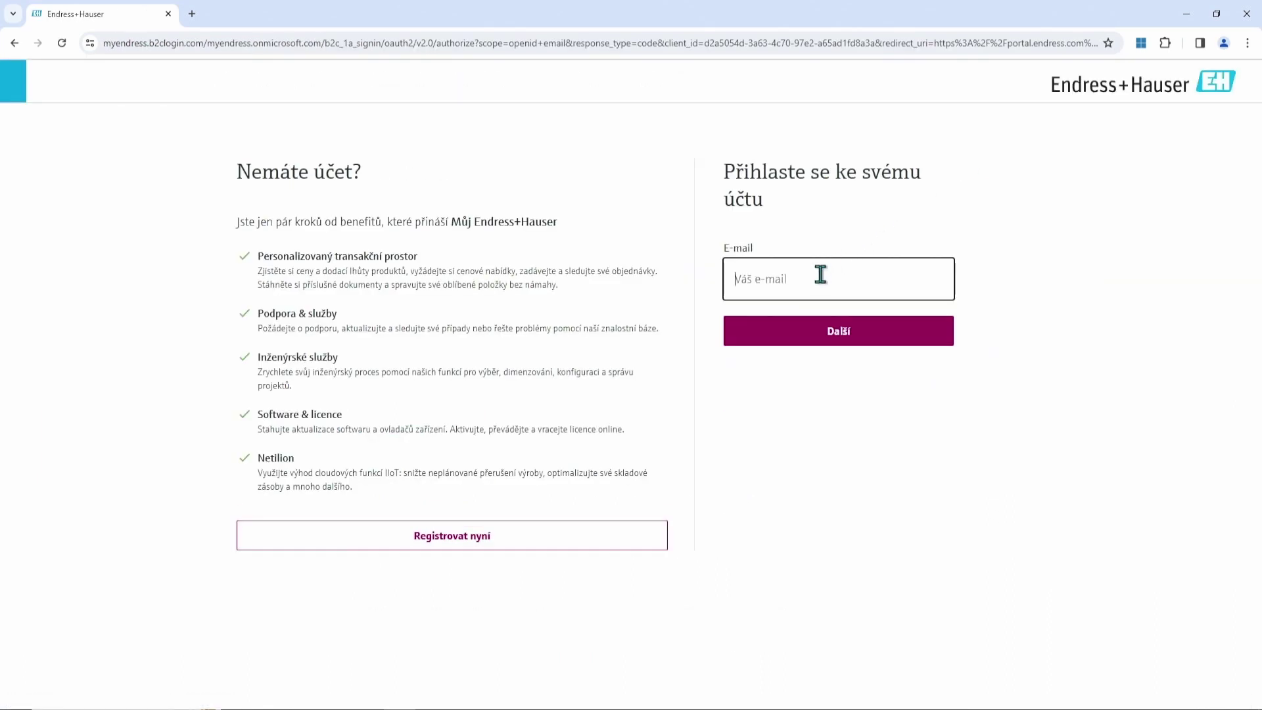
{"action": "left_click", "coordinate": [604, 534]}
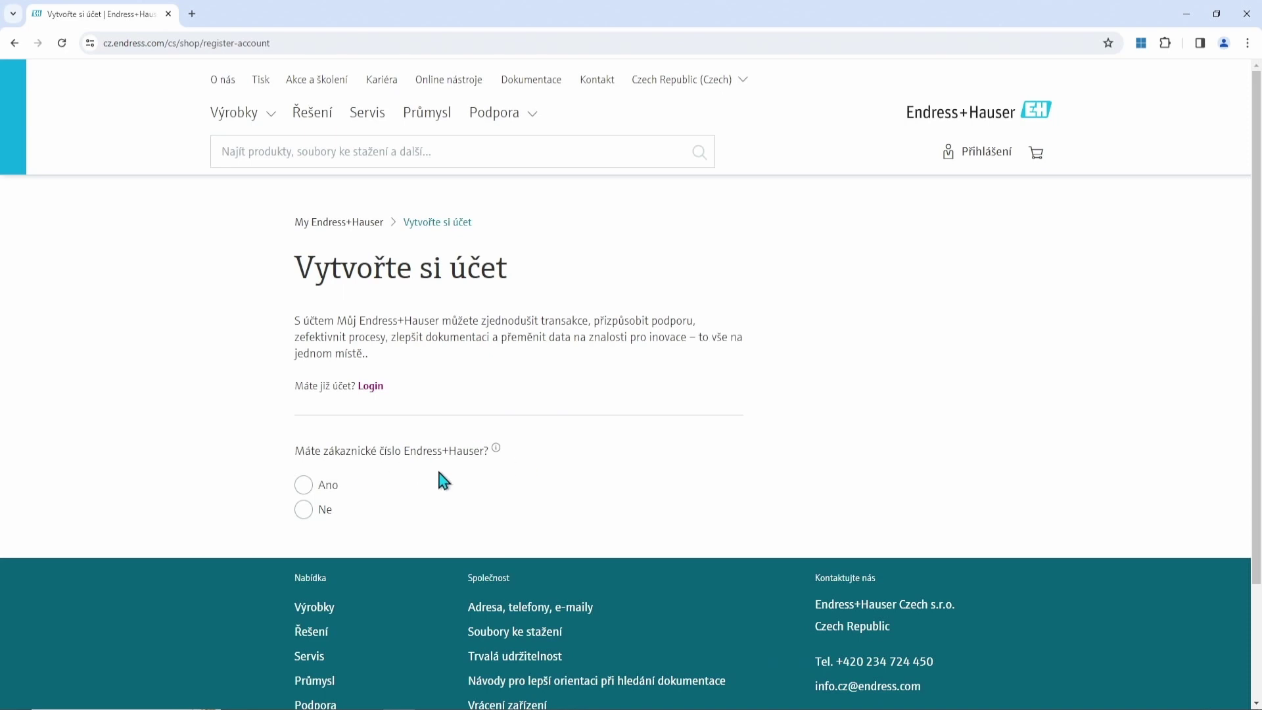
Answer Ne to having a customer number, review the registration form, then return to the shop page.
{"action": "left_click", "coordinate": [304, 510]}
{"action": "scroll", "coordinate": [636, 468], "scroll_direction": "down", "scroll_amount": 2}
{"action": "scroll", "coordinate": [636, 462], "scroll_direction": "down", "scroll_amount": 5}
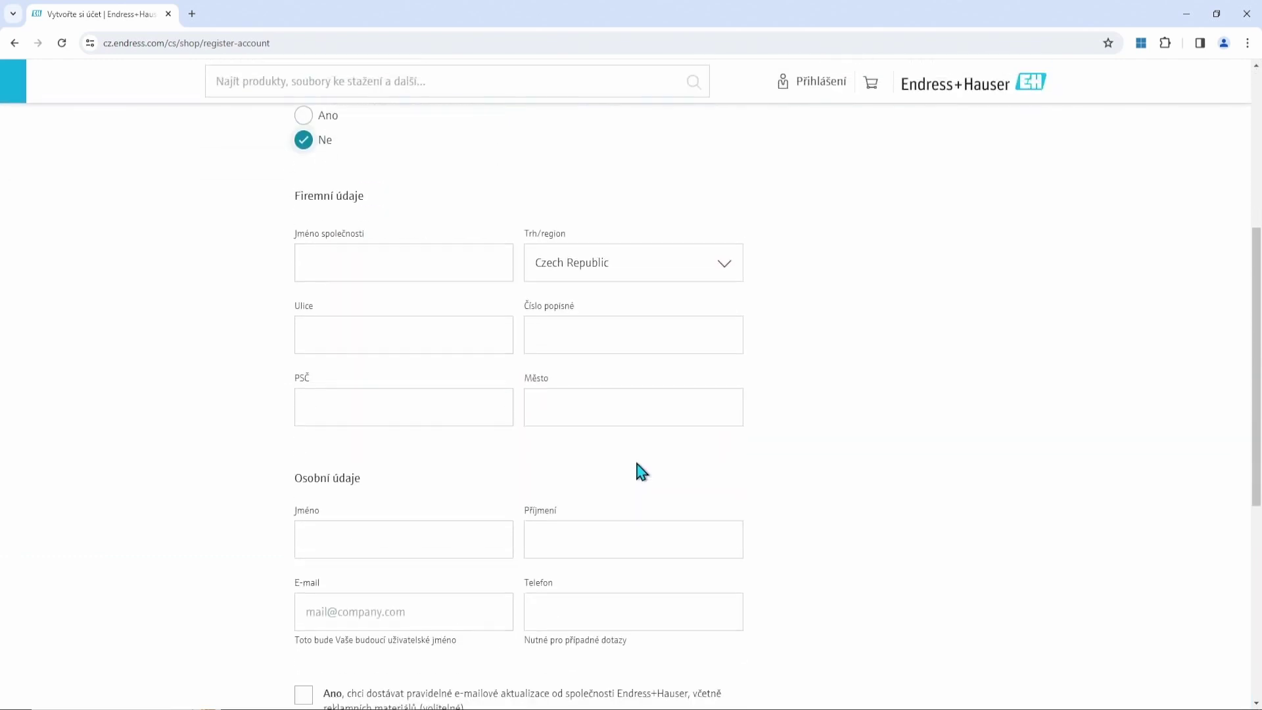
{"action": "scroll", "coordinate": [628, 460], "scroll_direction": "down", "scroll_amount": 3}
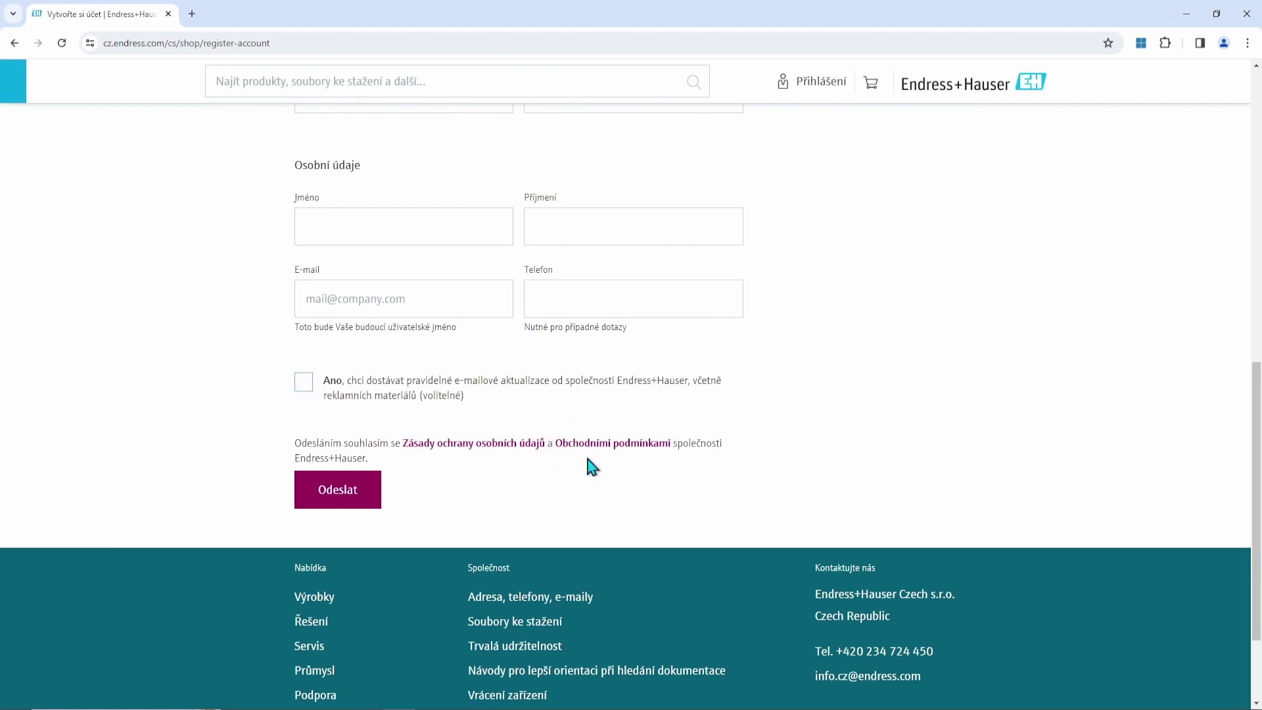
{"action": "scroll", "coordinate": [610, 463], "scroll_direction": "up", "scroll_amount": 8}
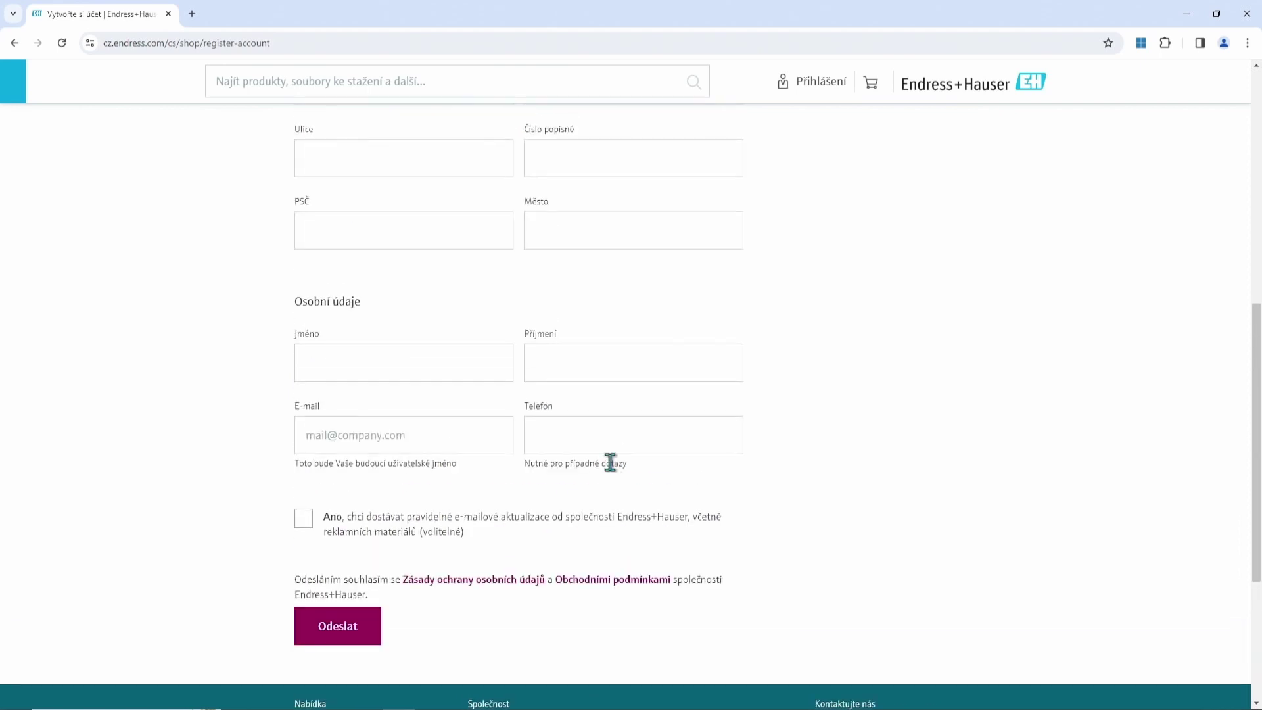
{"action": "scroll", "coordinate": [612, 467], "scroll_direction": "up", "scroll_amount": 2}
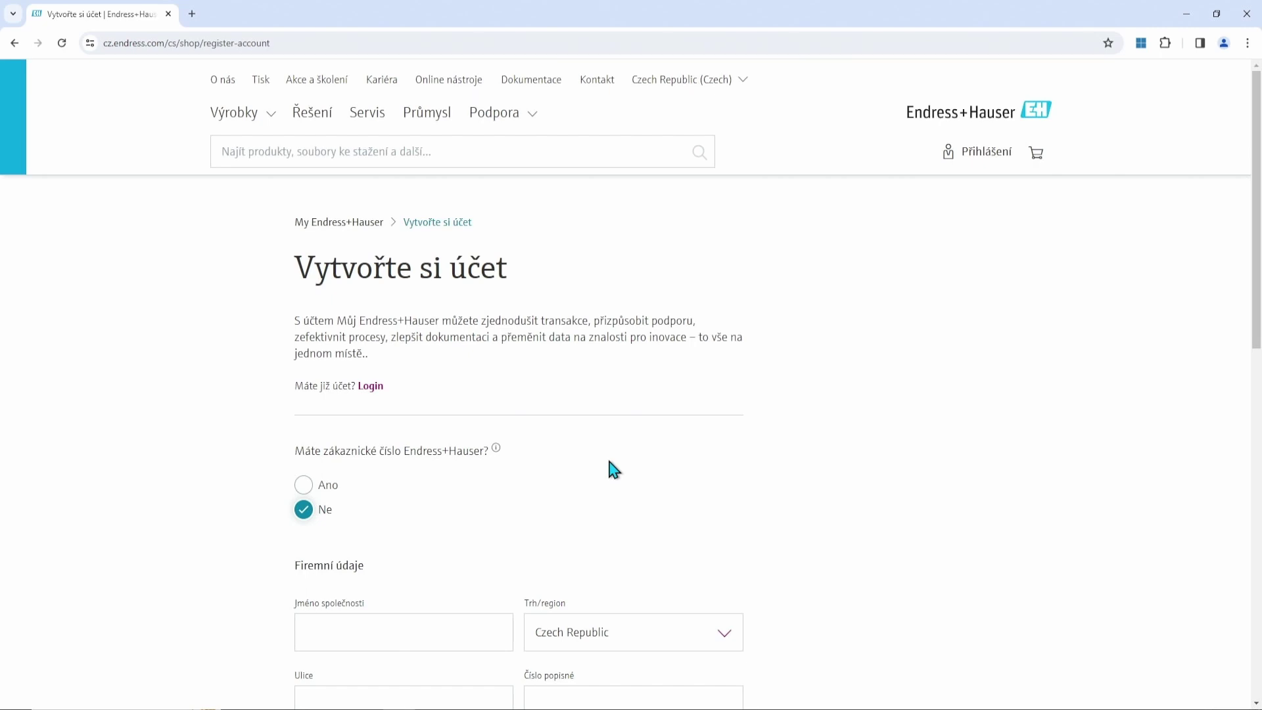
{"action": "left_click", "coordinate": [350, 223]}
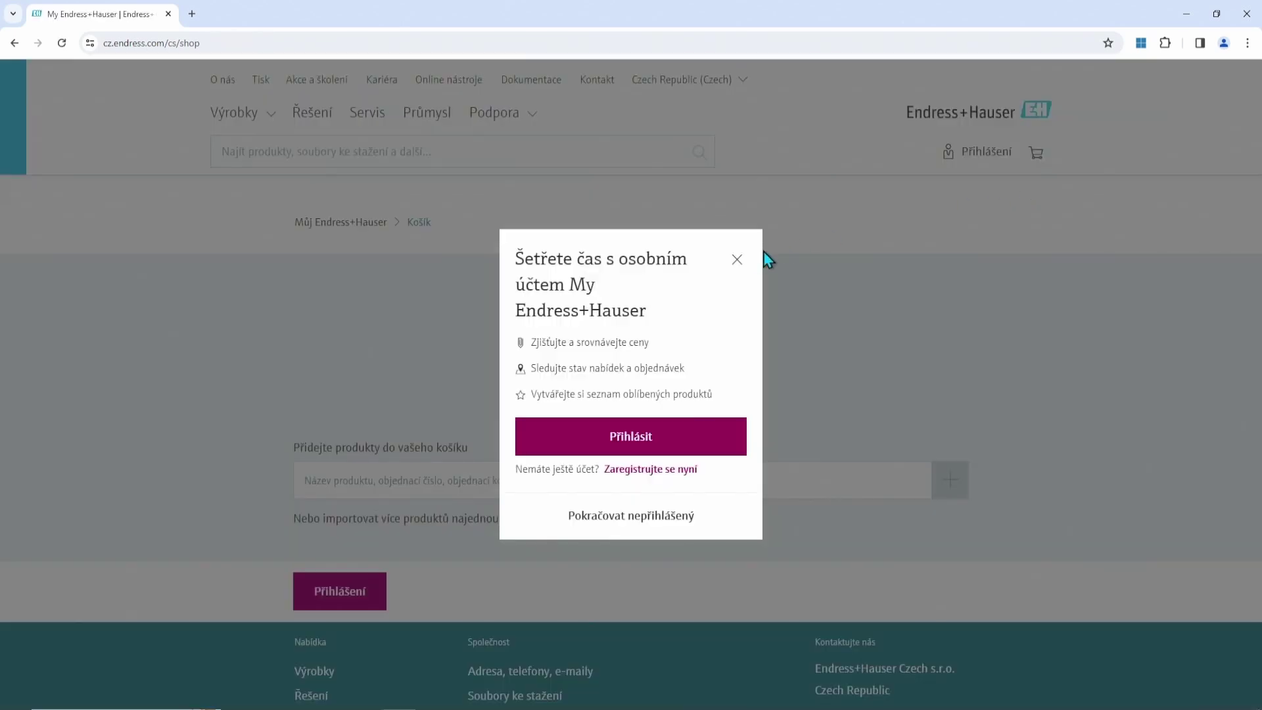
Dismiss the login popup and sign in with the saved account e-mail and password.
{"action": "left_click", "coordinate": [737, 259]}
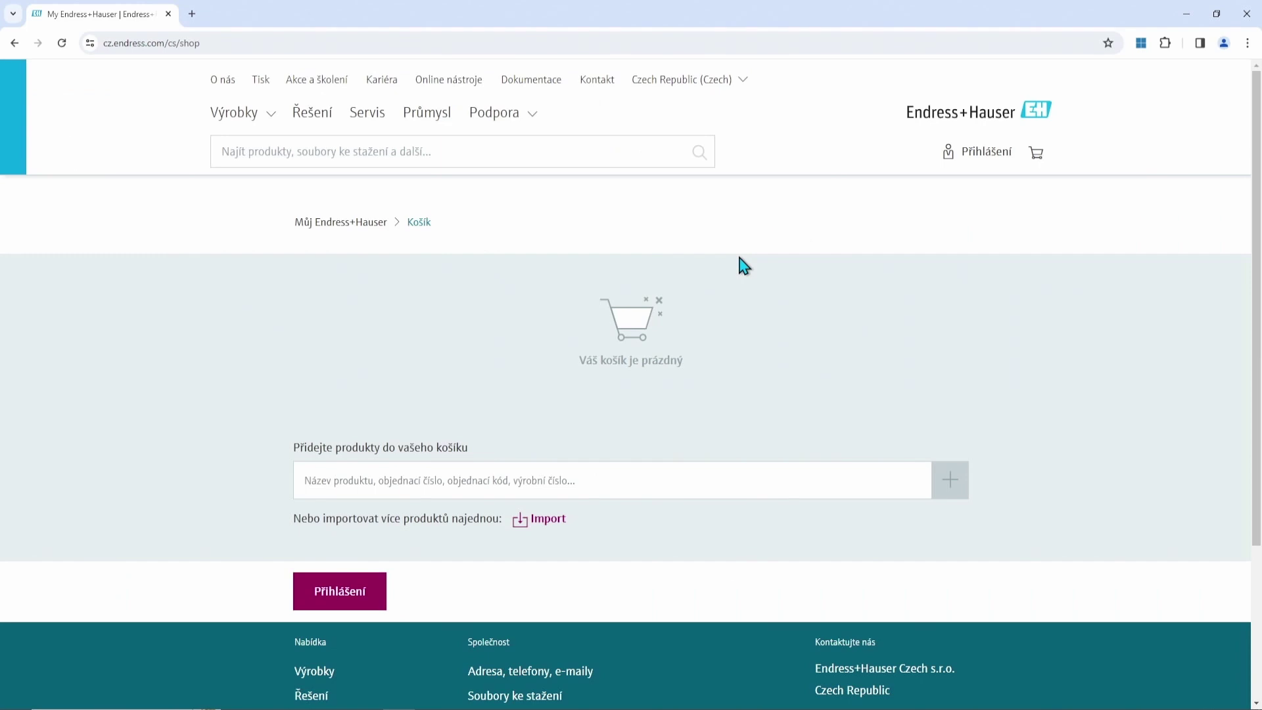
{"action": "left_click", "coordinate": [1000, 160]}
{"action": "left_click", "coordinate": [865, 287]}
{"action": "type", "text": "netilio"}
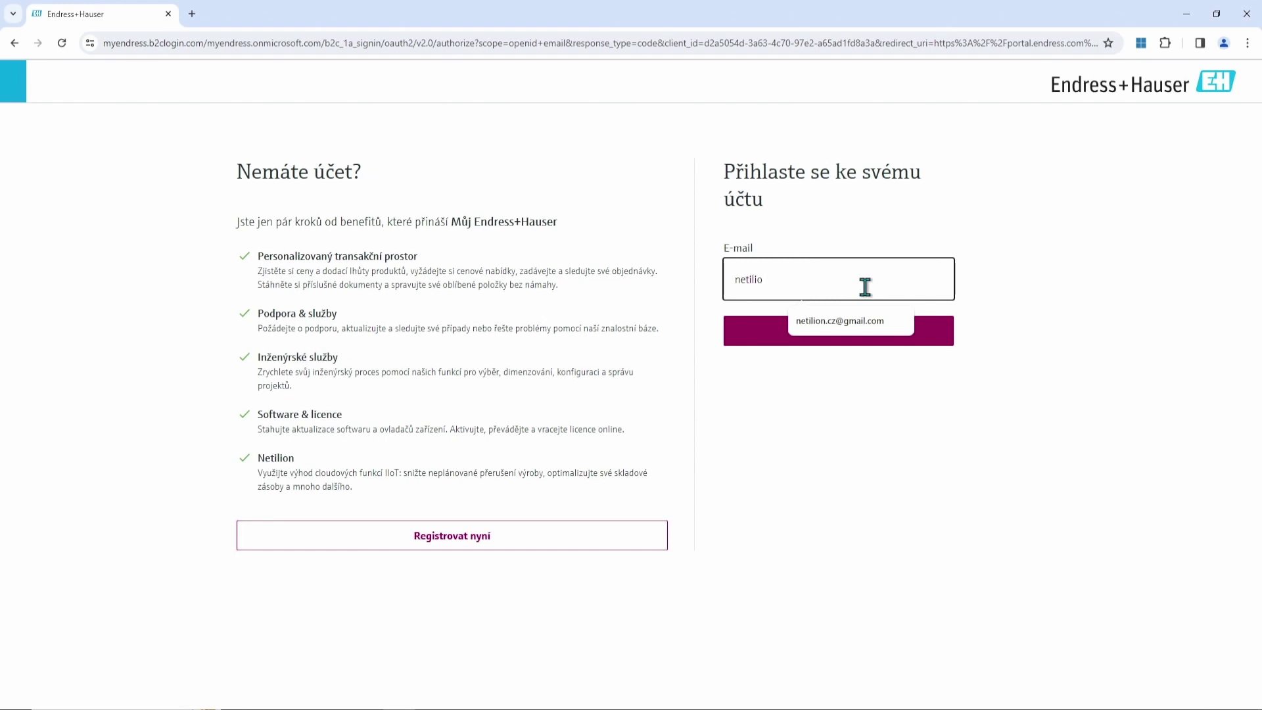
{"action": "left_click", "coordinate": [822, 322]}
{"action": "left_click", "coordinate": [792, 336]}
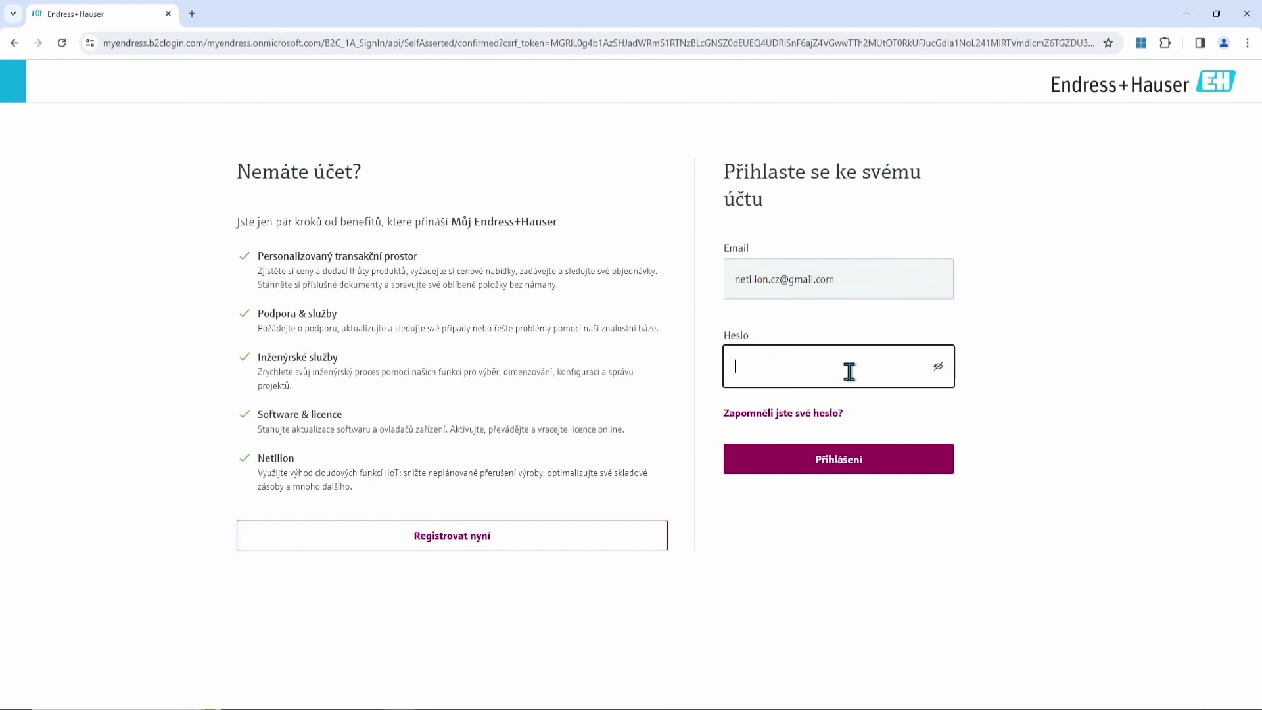
{"action": "type", "text": "••"}
{"action": "left_click", "coordinate": [807, 467]}
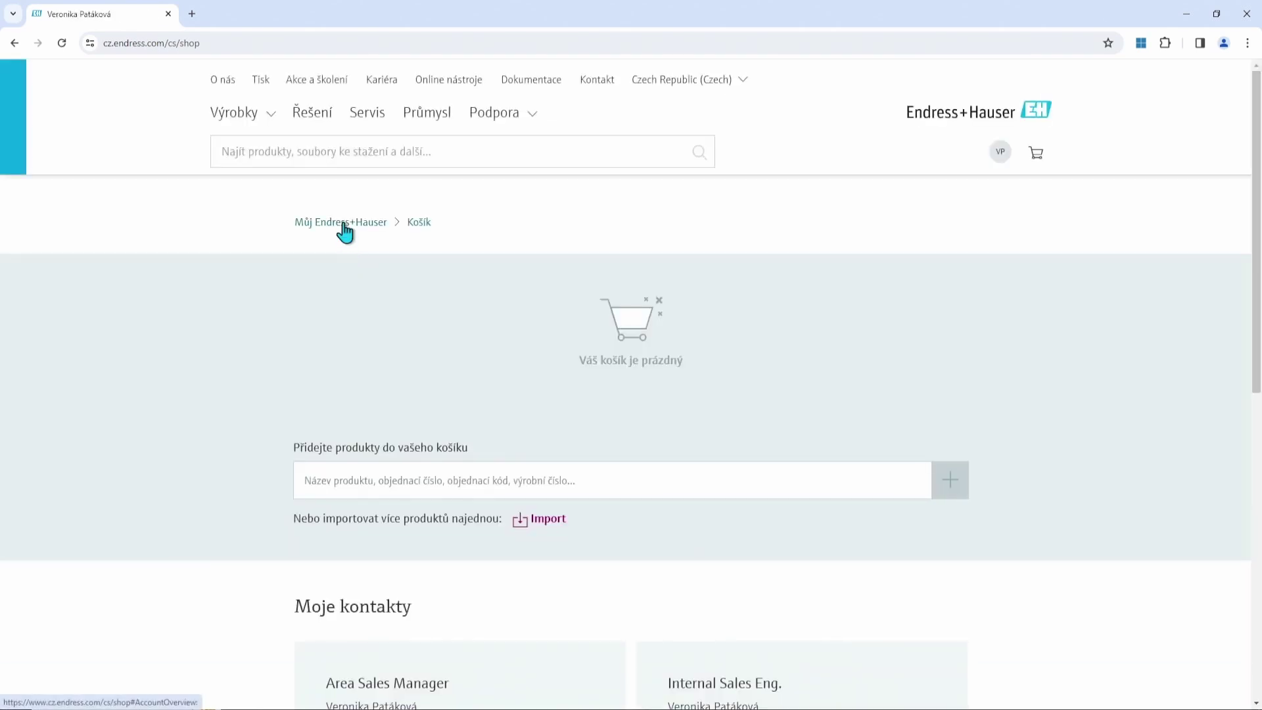
Open Můj Endress+Hauser and scroll through the Transakce, Služby & podpory, Software a licence and Netilion tiles.
{"action": "left_click", "coordinate": [343, 223]}
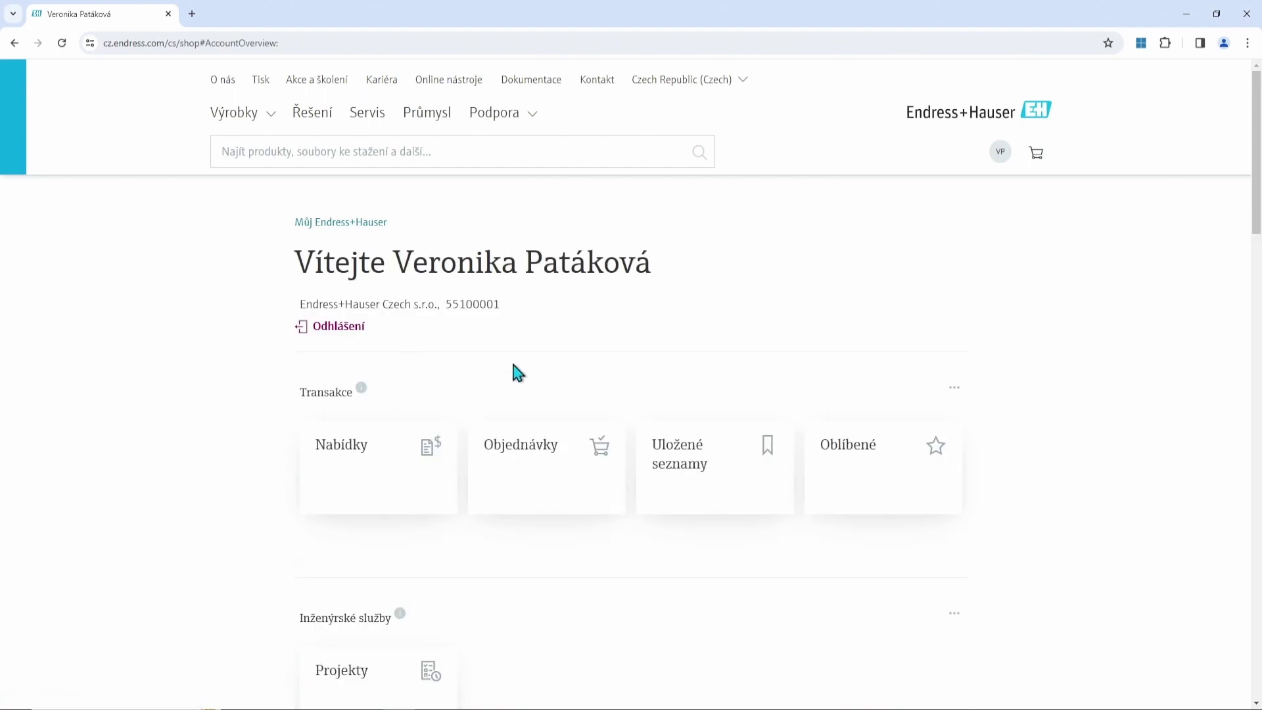
{"action": "scroll", "coordinate": [875, 332], "scroll_direction": "down", "scroll_amount": 2}
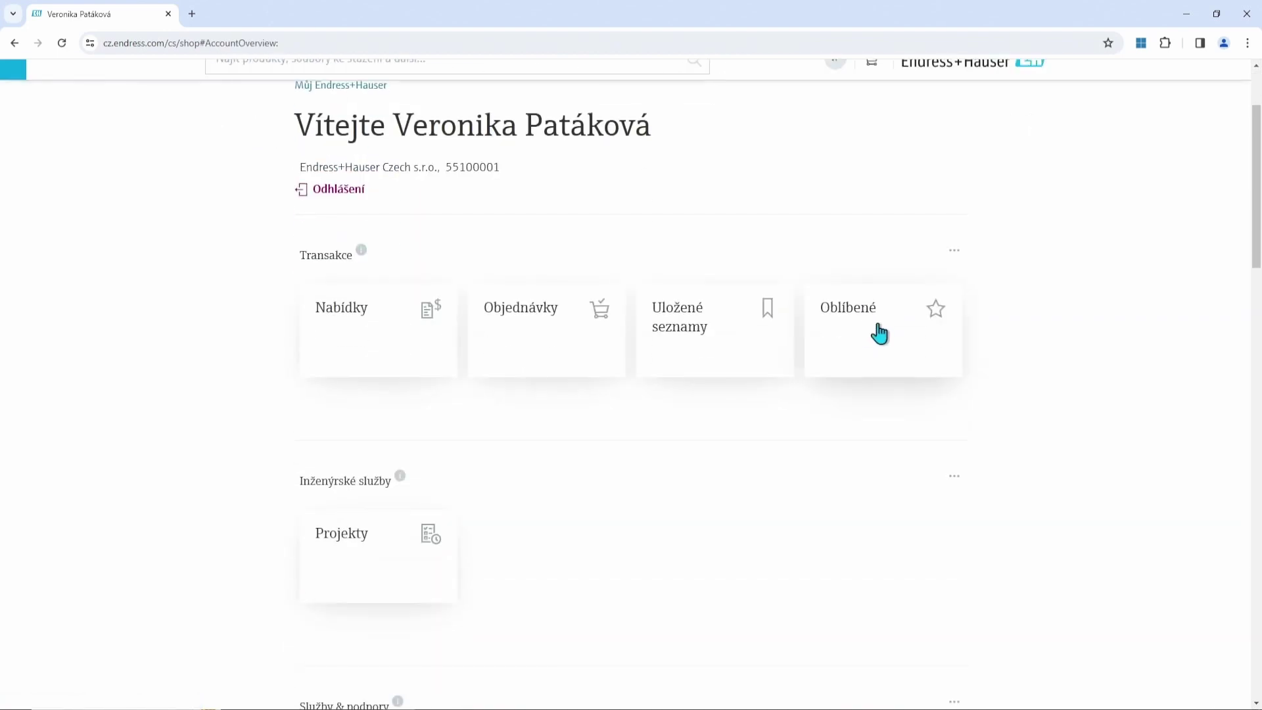
{"action": "scroll", "coordinate": [1020, 368], "scroll_direction": "down", "scroll_amount": 3}
{"action": "scroll", "coordinate": [1013, 368], "scroll_direction": "up", "scroll_amount": 4}
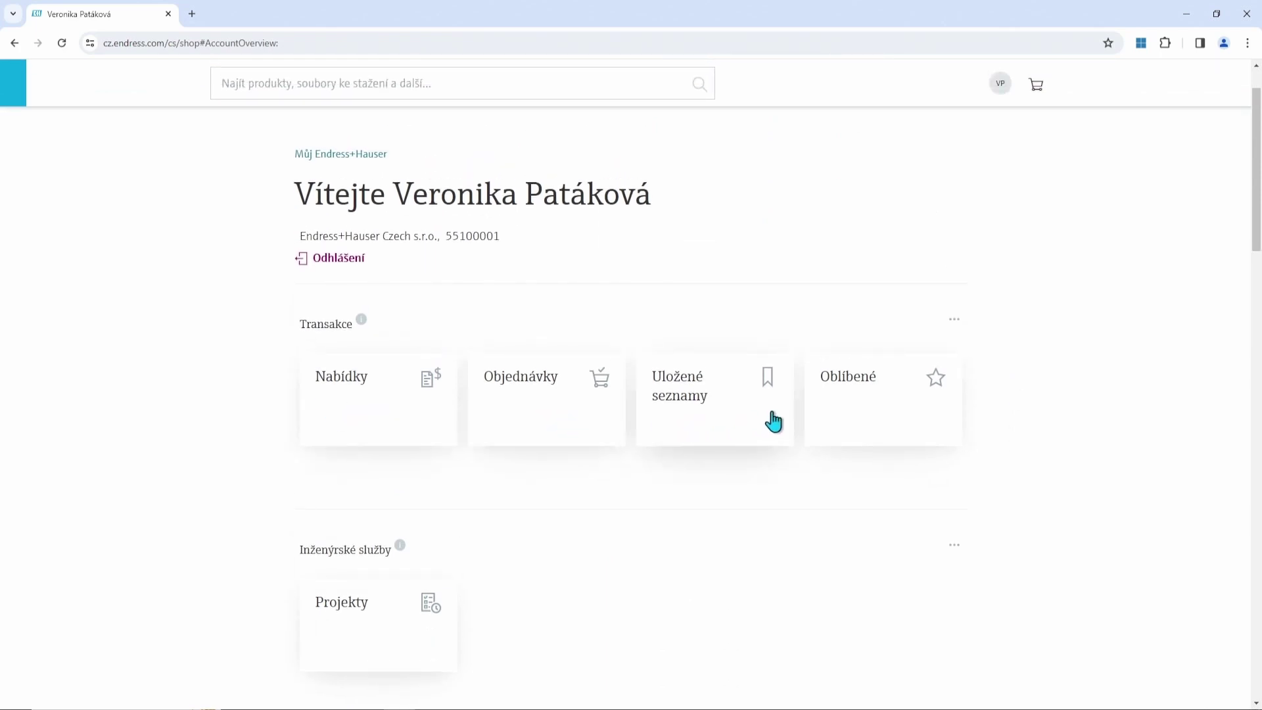
{"action": "scroll", "coordinate": [853, 418], "scroll_direction": "down", "scroll_amount": 3}
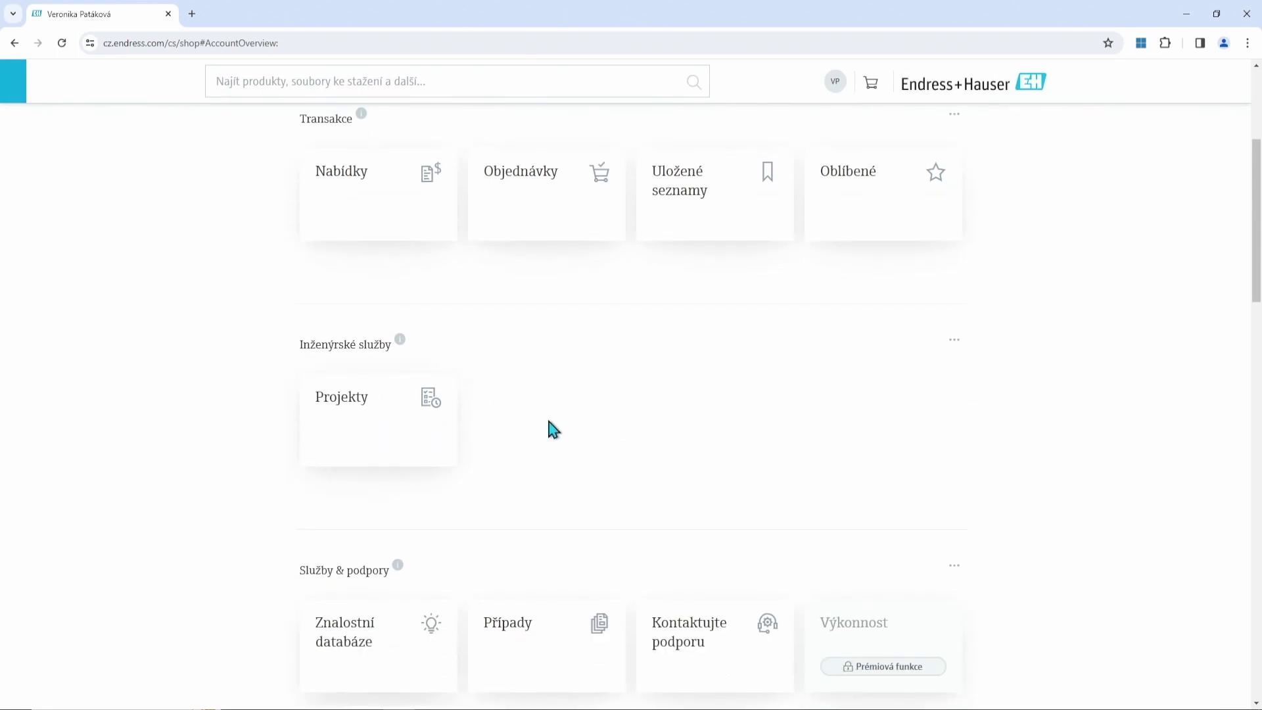
{"action": "scroll", "coordinate": [590, 432], "scroll_direction": "down", "scroll_amount": 4}
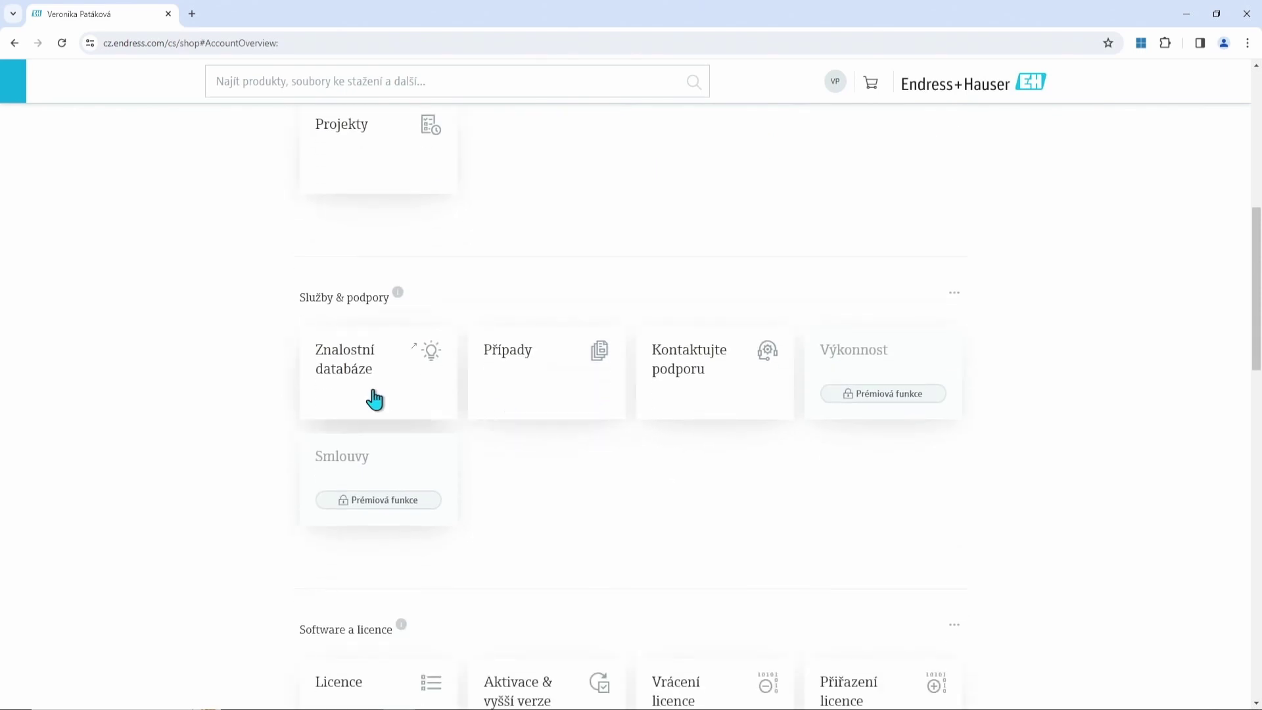
{"action": "scroll", "coordinate": [495, 397], "scroll_direction": "down", "scroll_amount": 5}
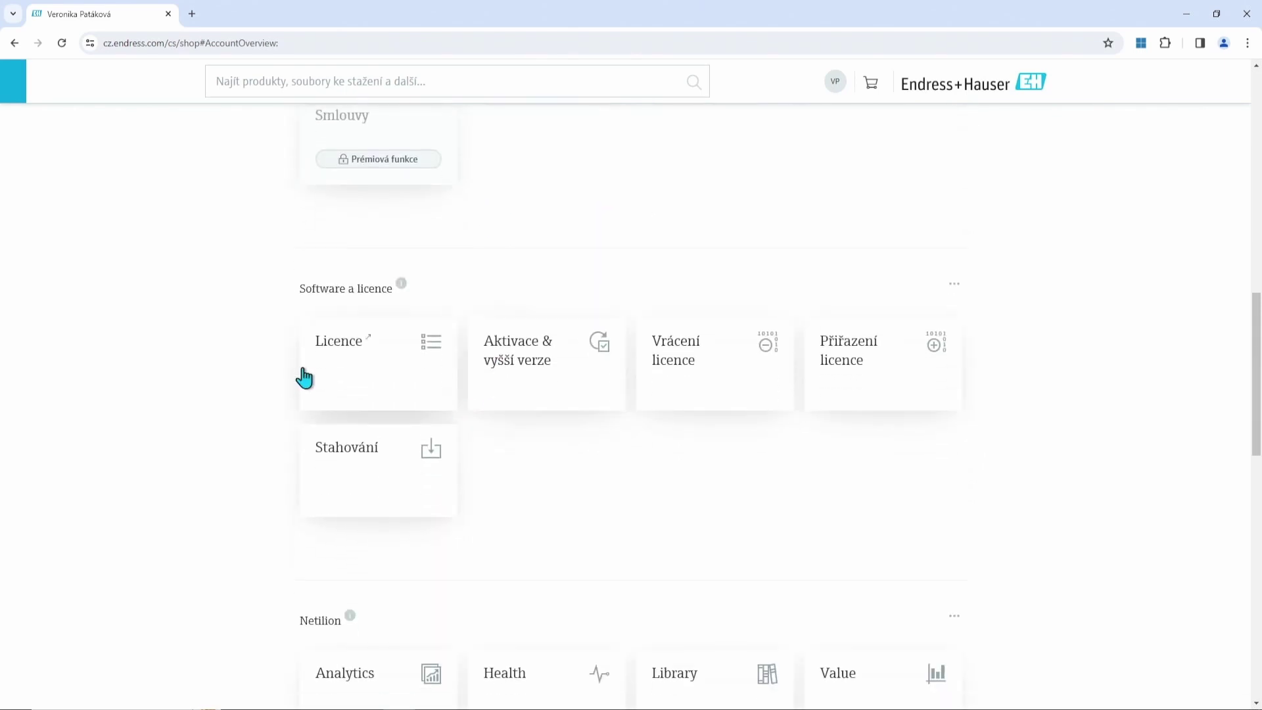
{"action": "scroll", "coordinate": [341, 383], "scroll_direction": "down", "scroll_amount": 4}
{"action": "scroll", "coordinate": [425, 398], "scroll_direction": "down", "scroll_amount": 6}
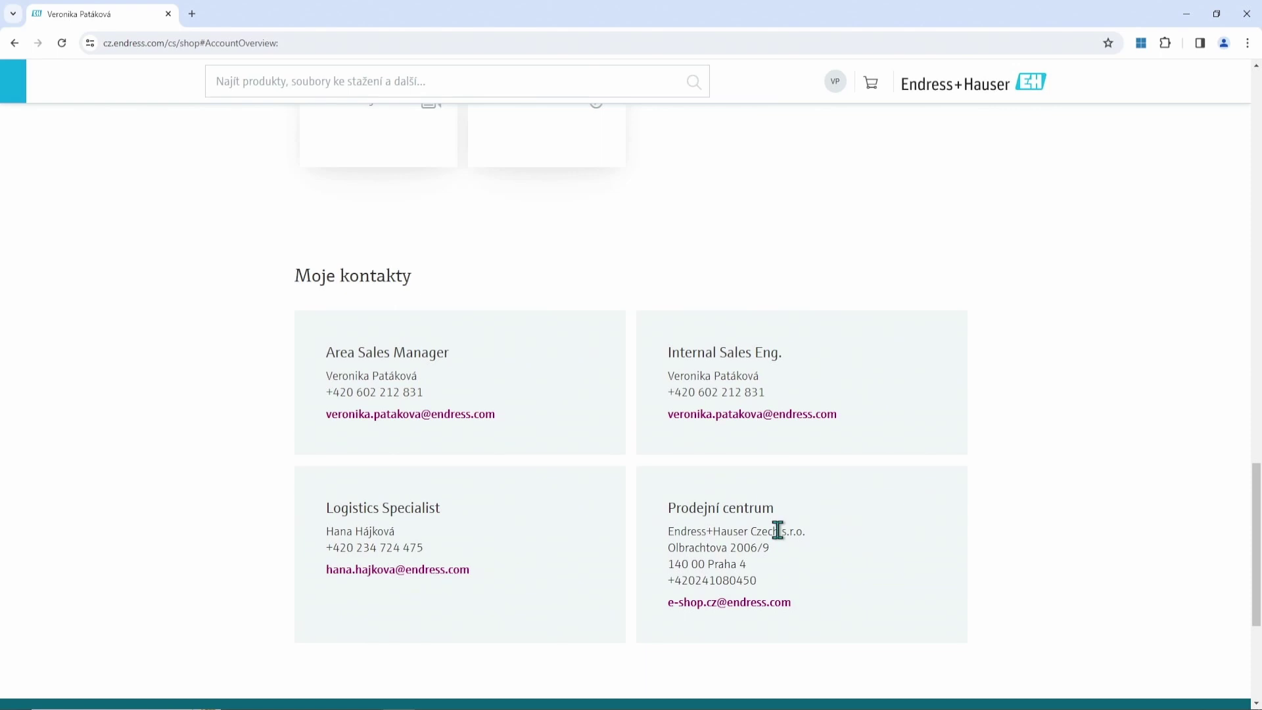
{"action": "scroll", "coordinate": [815, 536], "scroll_direction": "up", "scroll_amount": 15}
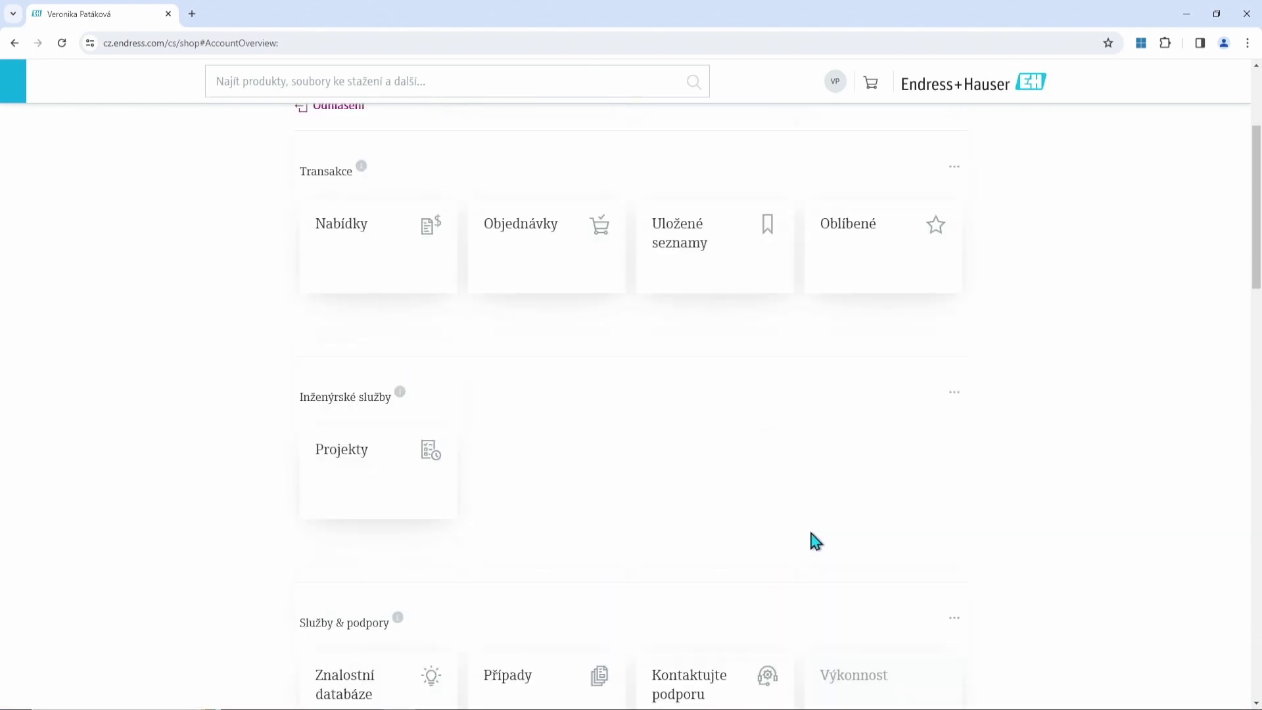
{"action": "scroll", "coordinate": [811, 534], "scroll_direction": "up", "scroll_amount": 5}
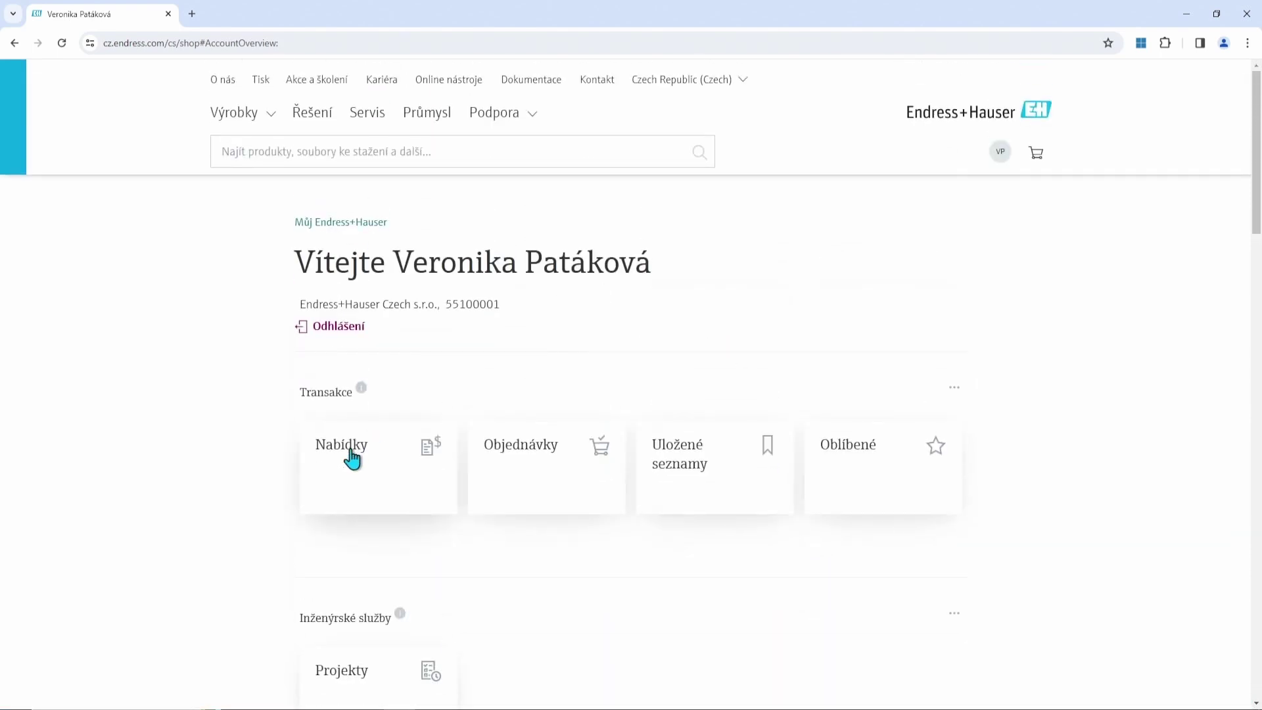
Open Nabídky and choose Stažení dokumentů k produktu on the FTL31, PMC21, FMI21 quote.
{"action": "left_click", "coordinate": [344, 477]}
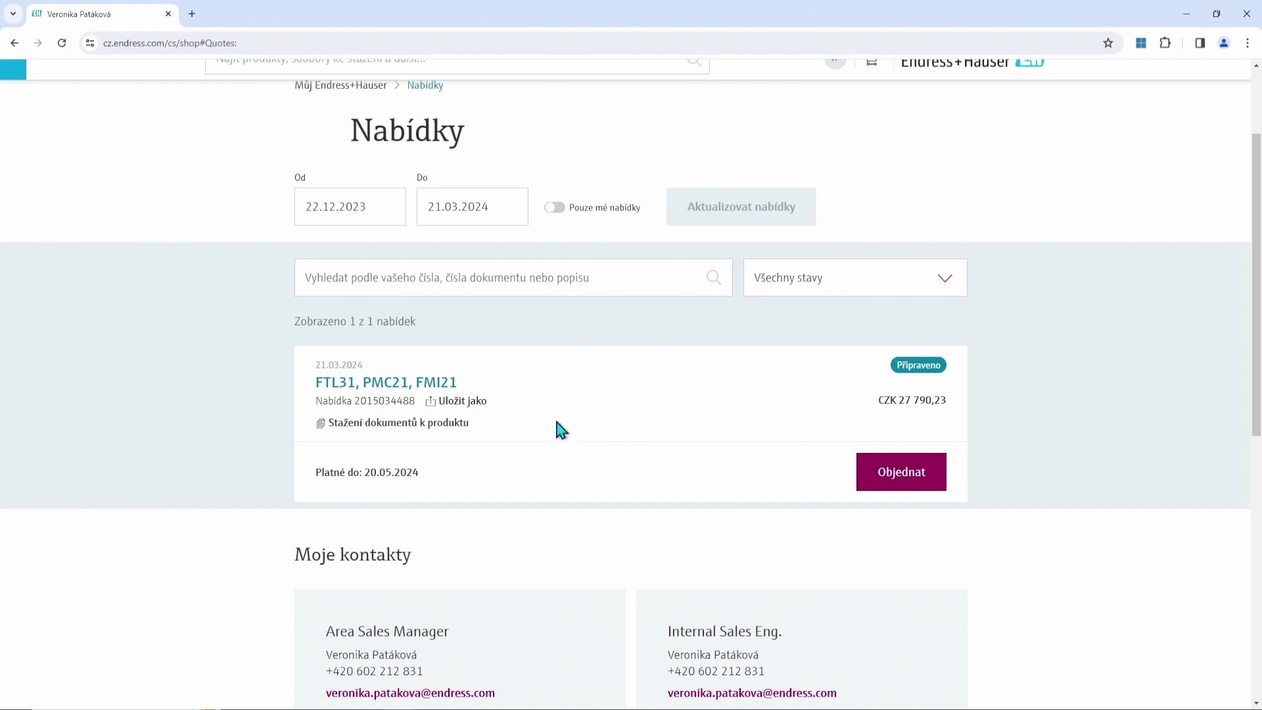
{"action": "left_click", "coordinate": [355, 428]}
{"action": "scroll", "coordinate": [657, 362], "scroll_direction": "down", "scroll_amount": 3}
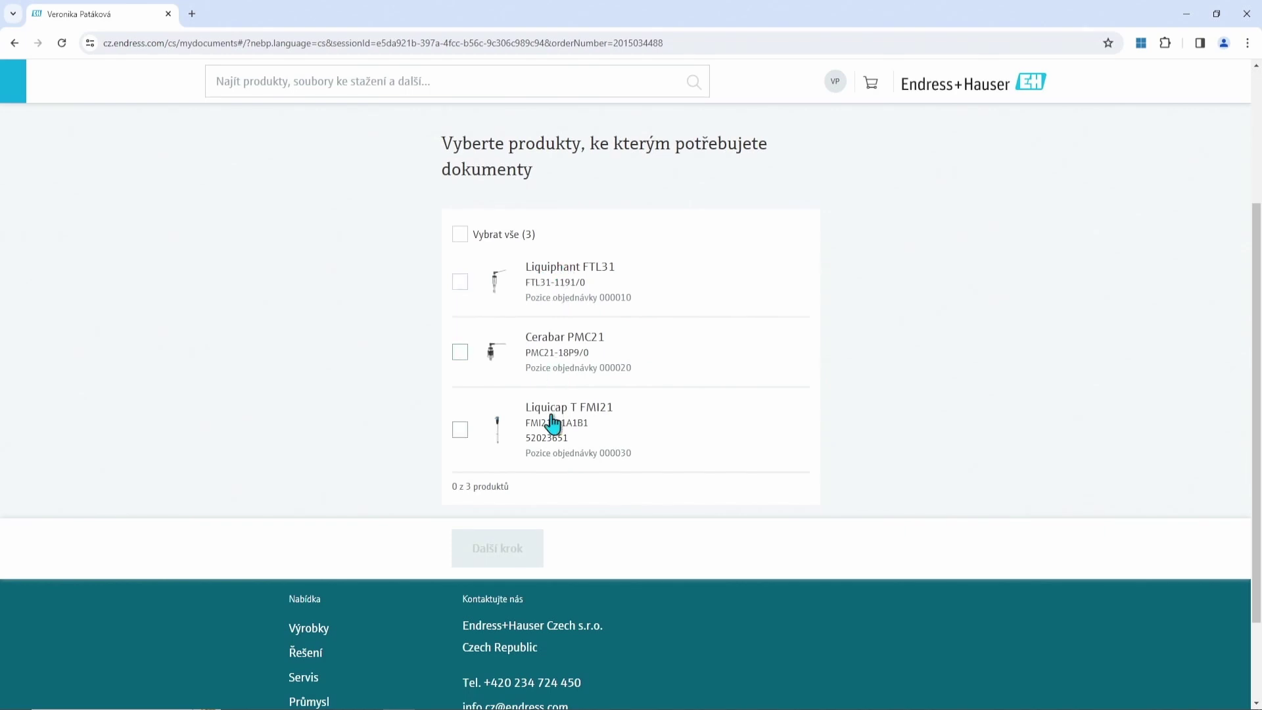
Select Liquiphant FTL31, tick Technické informace (TI), choose Čeština and create the document package.
{"action": "left_click", "coordinate": [460, 282]}
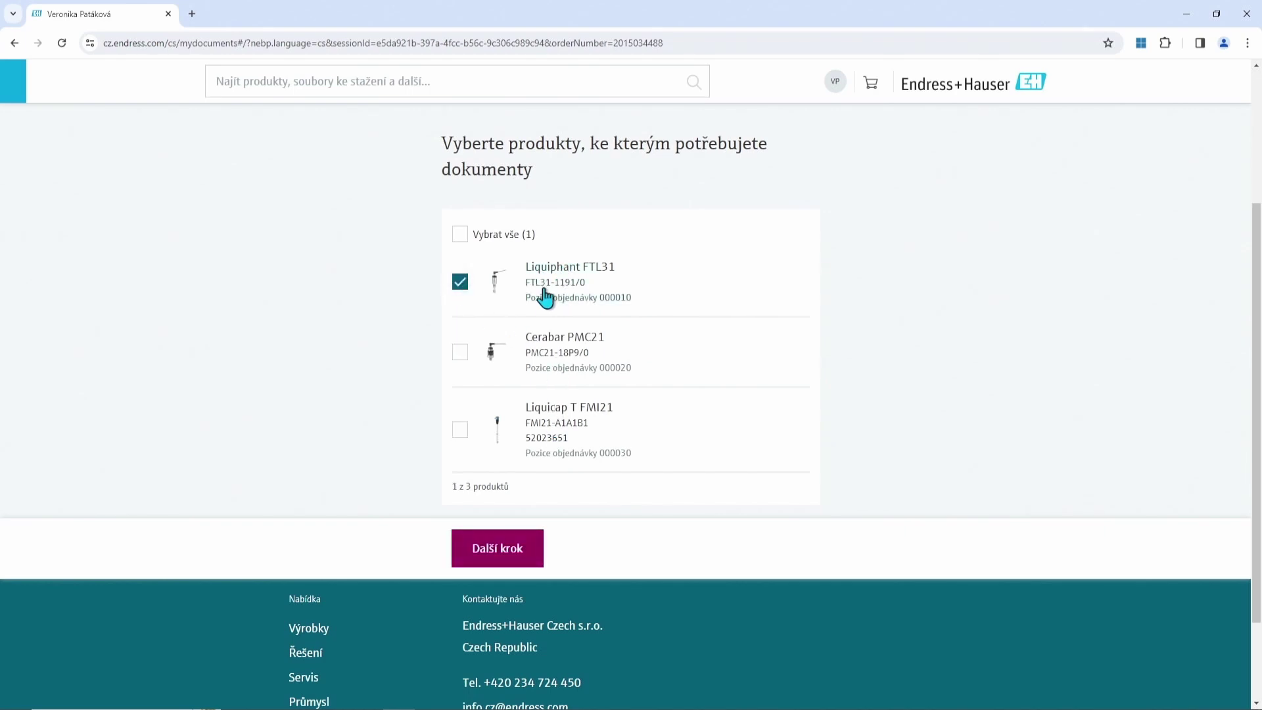
{"action": "left_click", "coordinate": [497, 548]}
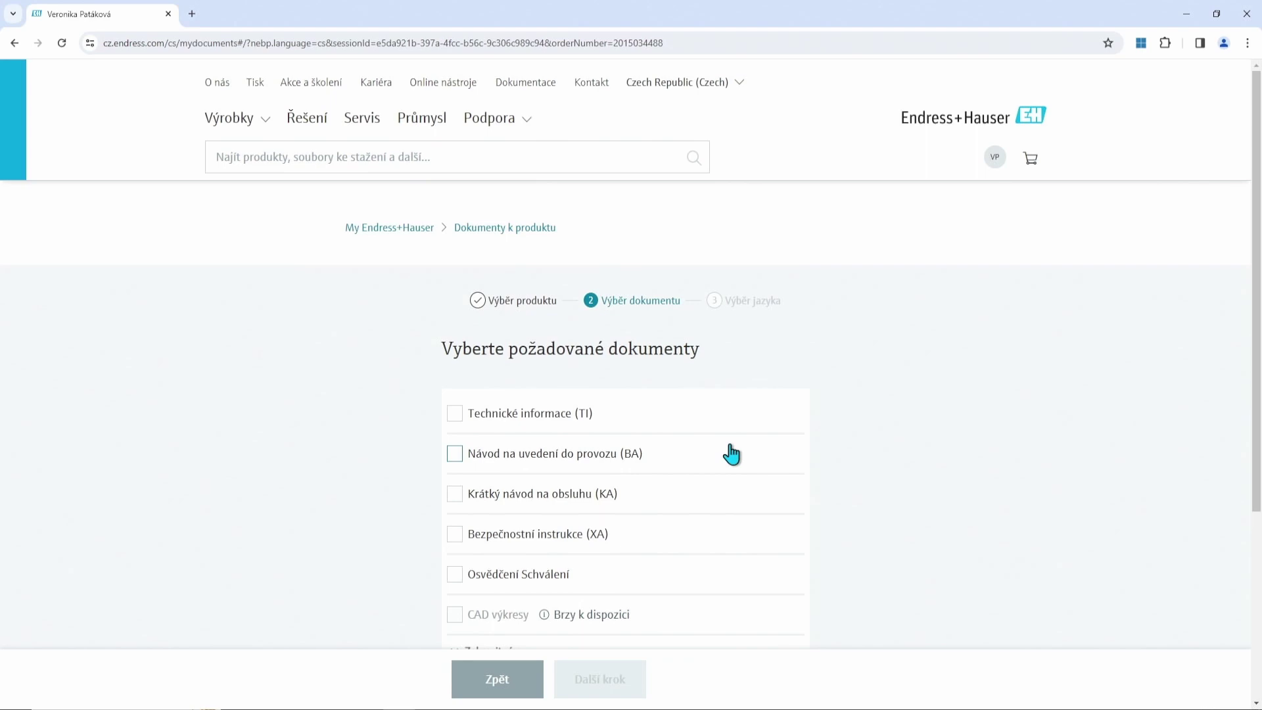
{"action": "scroll", "coordinate": [723, 451], "scroll_direction": "down", "scroll_amount": 1}
{"action": "scroll", "coordinate": [651, 414], "scroll_direction": "down", "scroll_amount": 2}
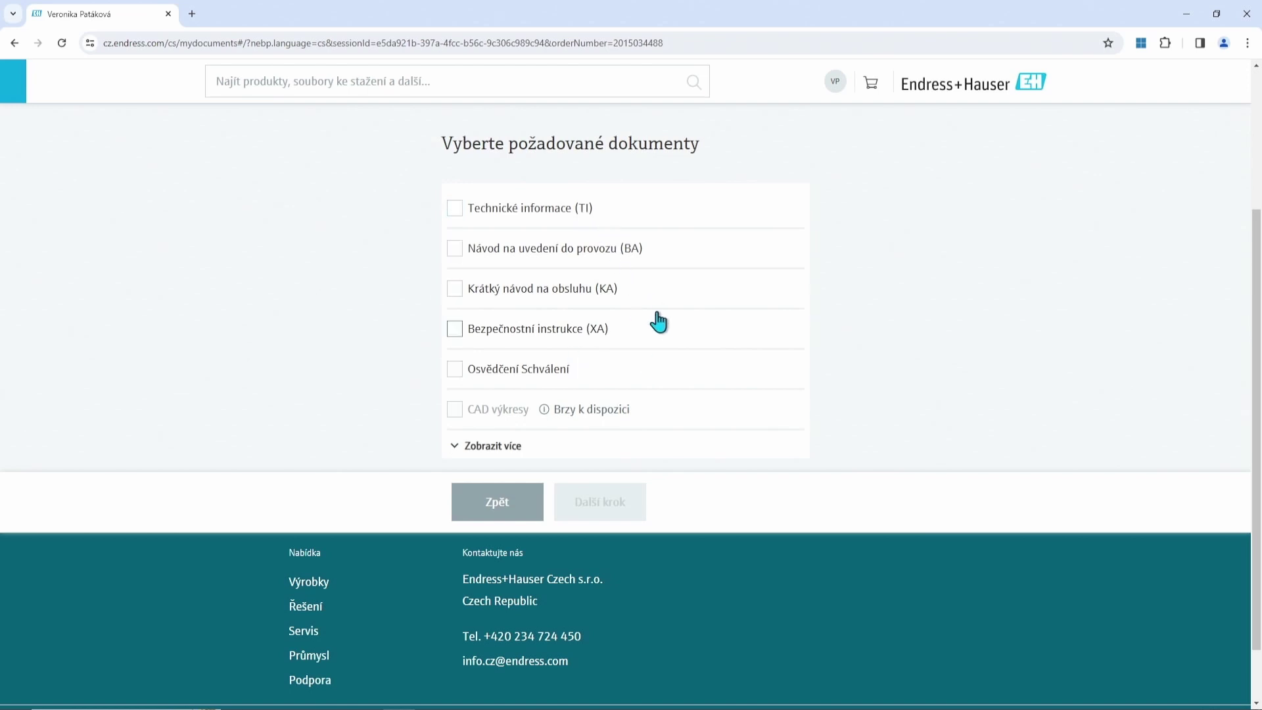
{"action": "left_click", "coordinate": [454, 209]}
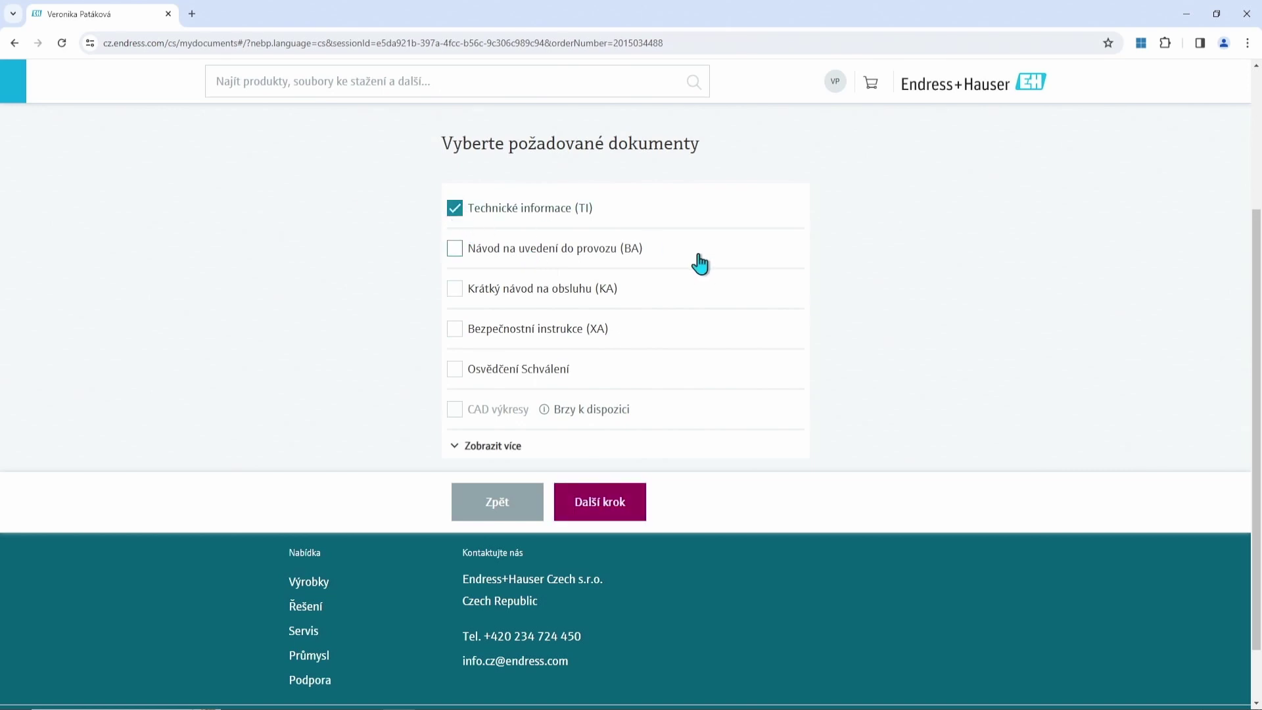
{"action": "left_click", "coordinate": [625, 517]}
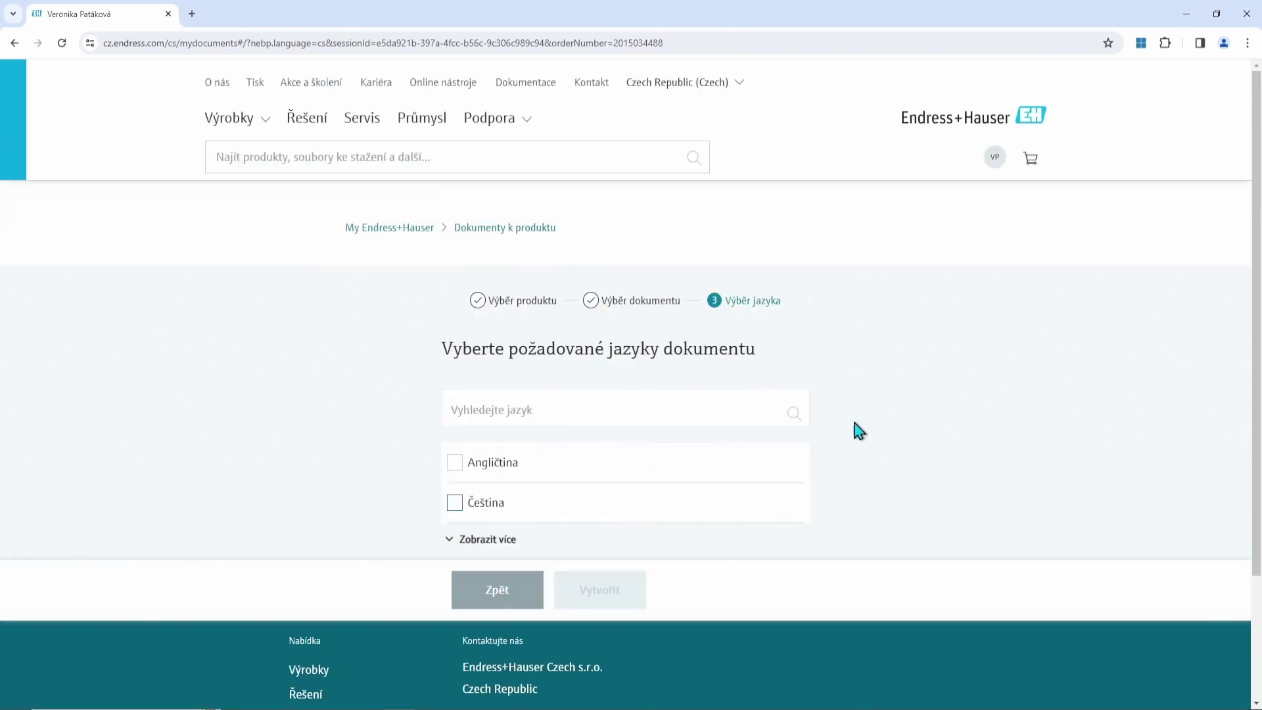
{"action": "scroll", "coordinate": [874, 394], "scroll_direction": "down", "scroll_amount": 2}
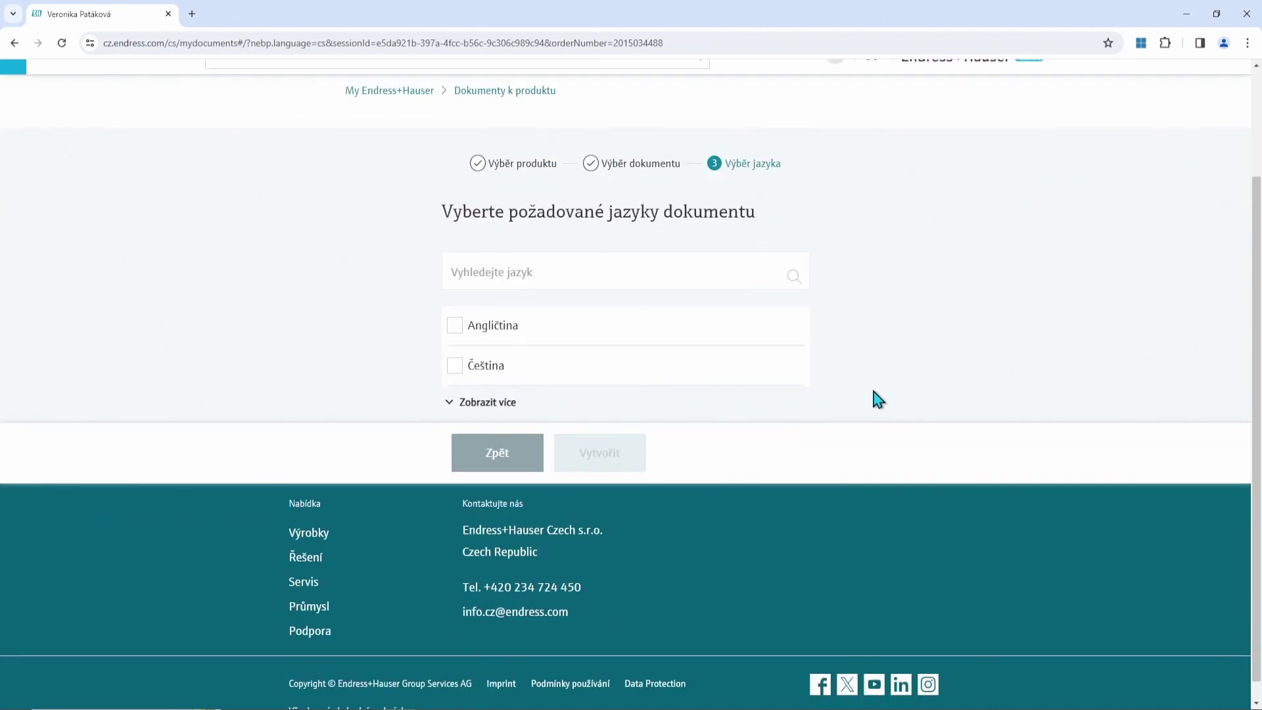
{"action": "left_click", "coordinate": [455, 370]}
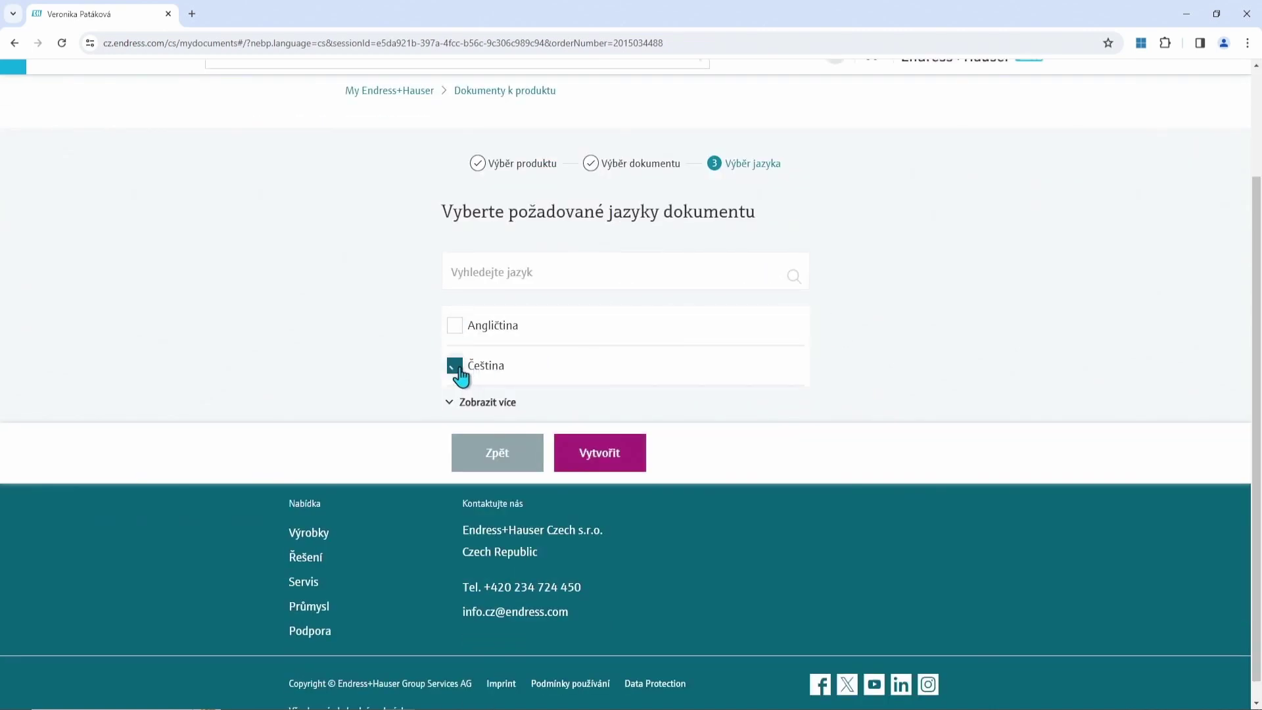
{"action": "left_click", "coordinate": [599, 453]}
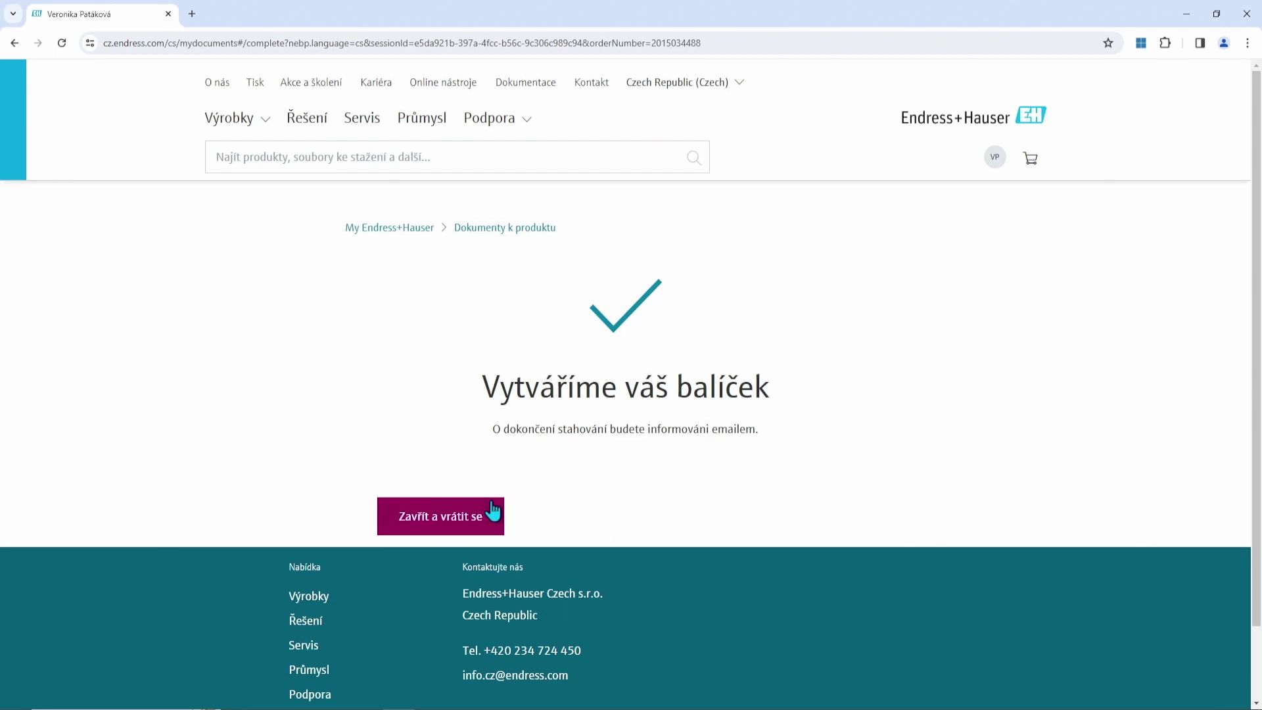
Close the confirmation and download the quote's product documents as a 3,1 MB ZIP.
{"action": "left_click", "coordinate": [457, 519]}
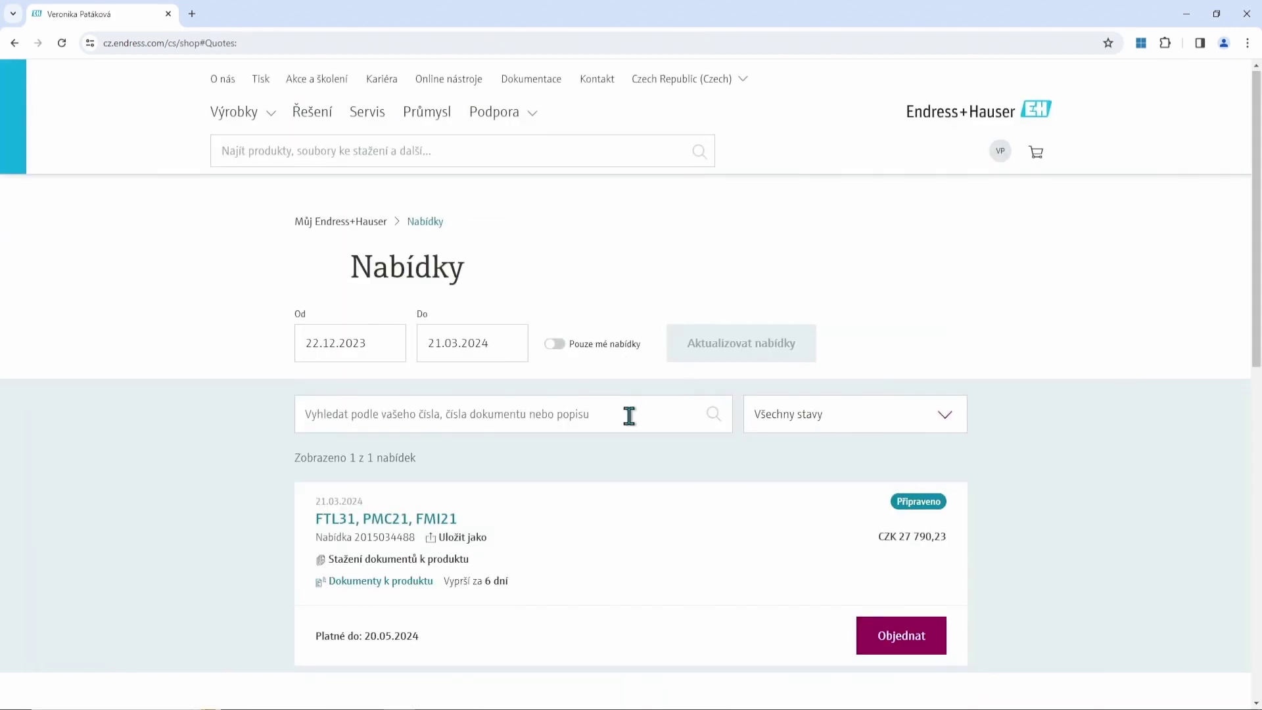
{"action": "scroll", "coordinate": [629, 414], "scroll_direction": "down", "scroll_amount": 2}
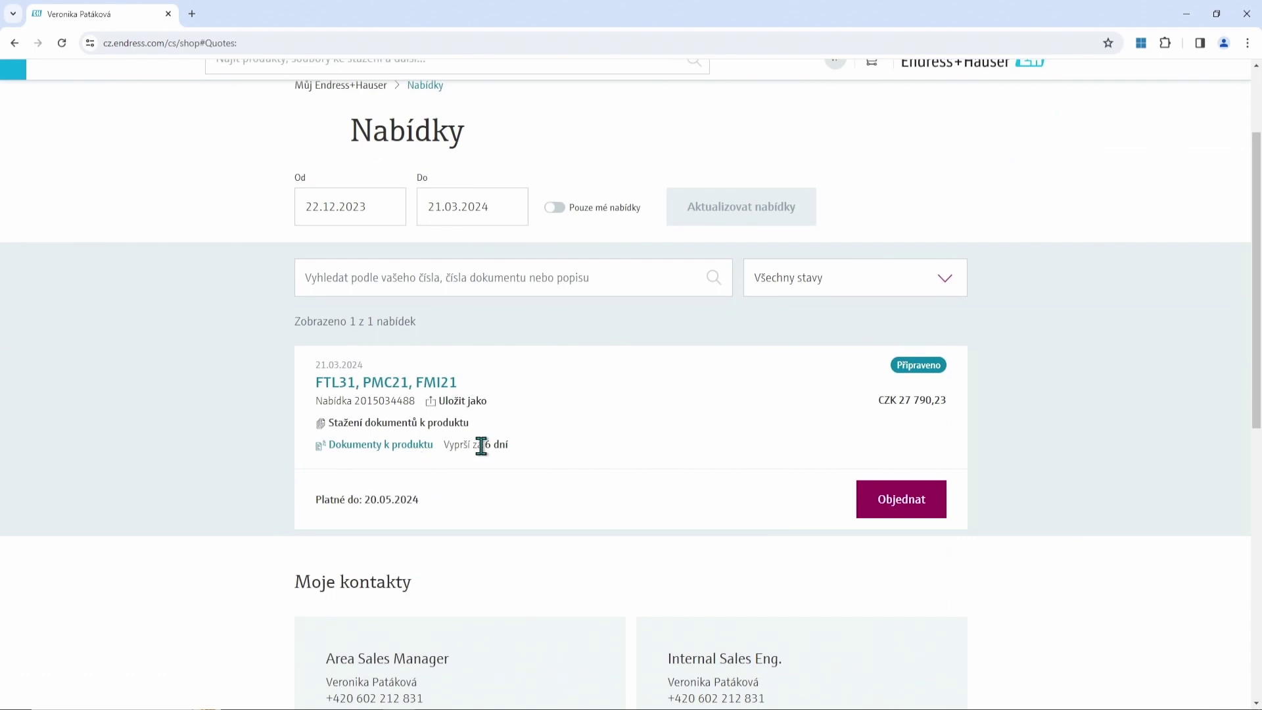
{"action": "left_click", "coordinate": [356, 450]}
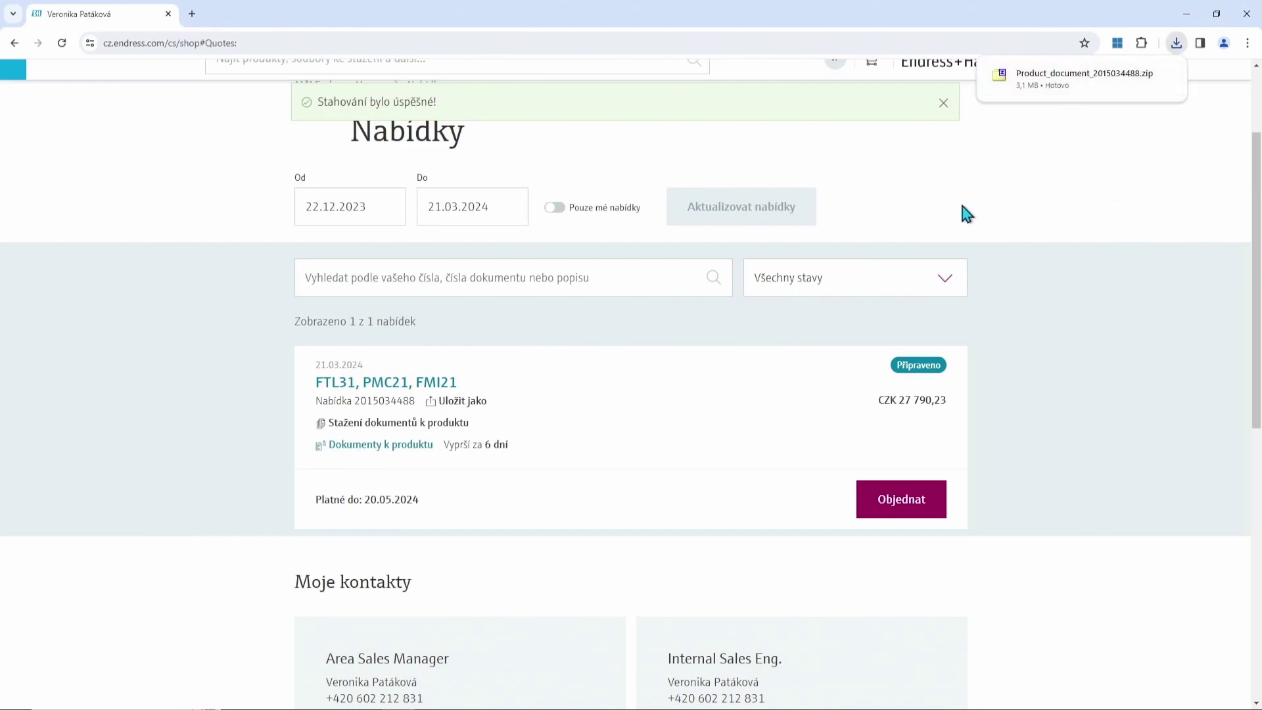
{"action": "scroll", "coordinate": [679, 353], "scroll_direction": "up", "scroll_amount": 2}
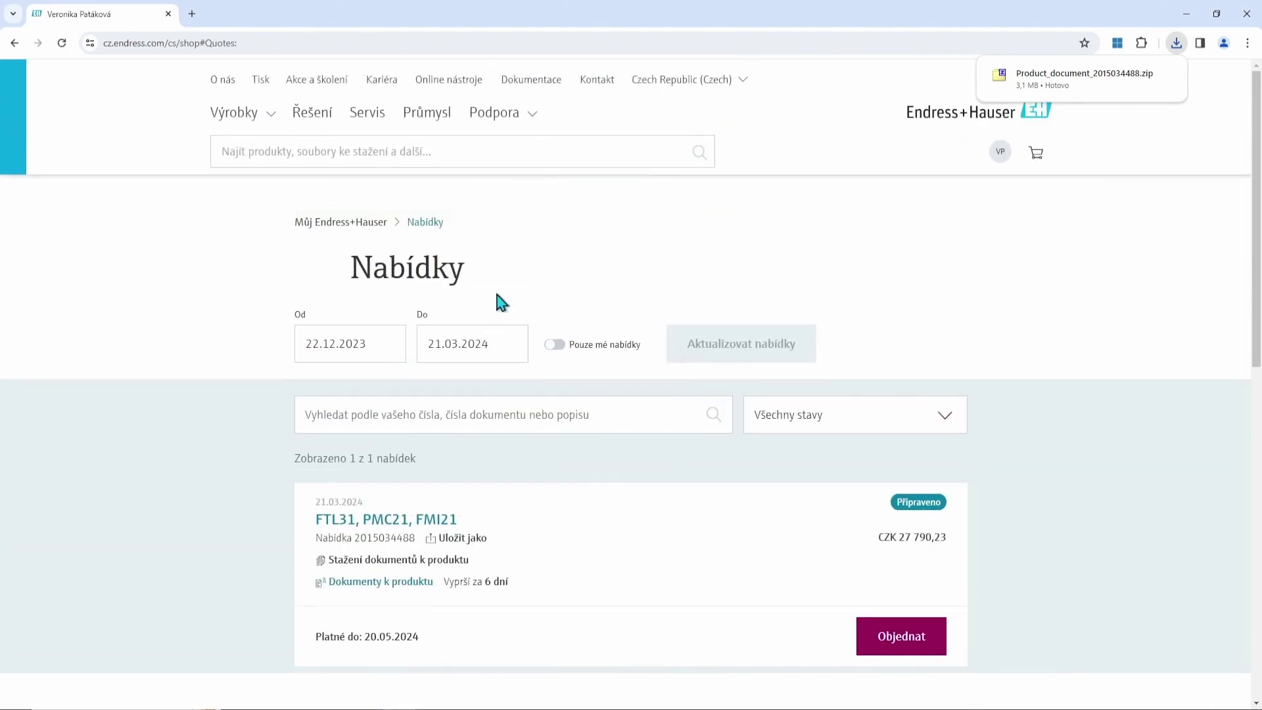
Return via the Můj Endress+Hauser overview to the Nabídky quotes list.
{"action": "left_click", "coordinate": [304, 222]}
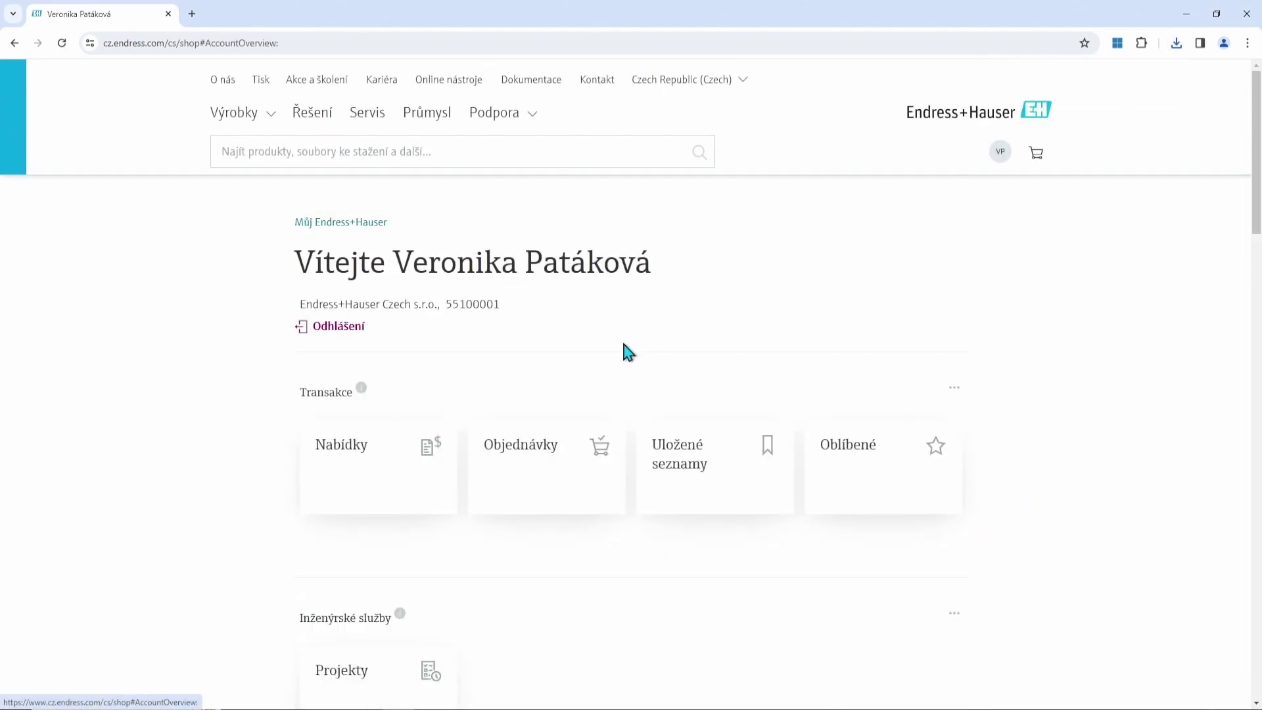
{"action": "scroll", "coordinate": [625, 353], "scroll_direction": "down", "scroll_amount": 2}
{"action": "left_click", "coordinate": [344, 349]}
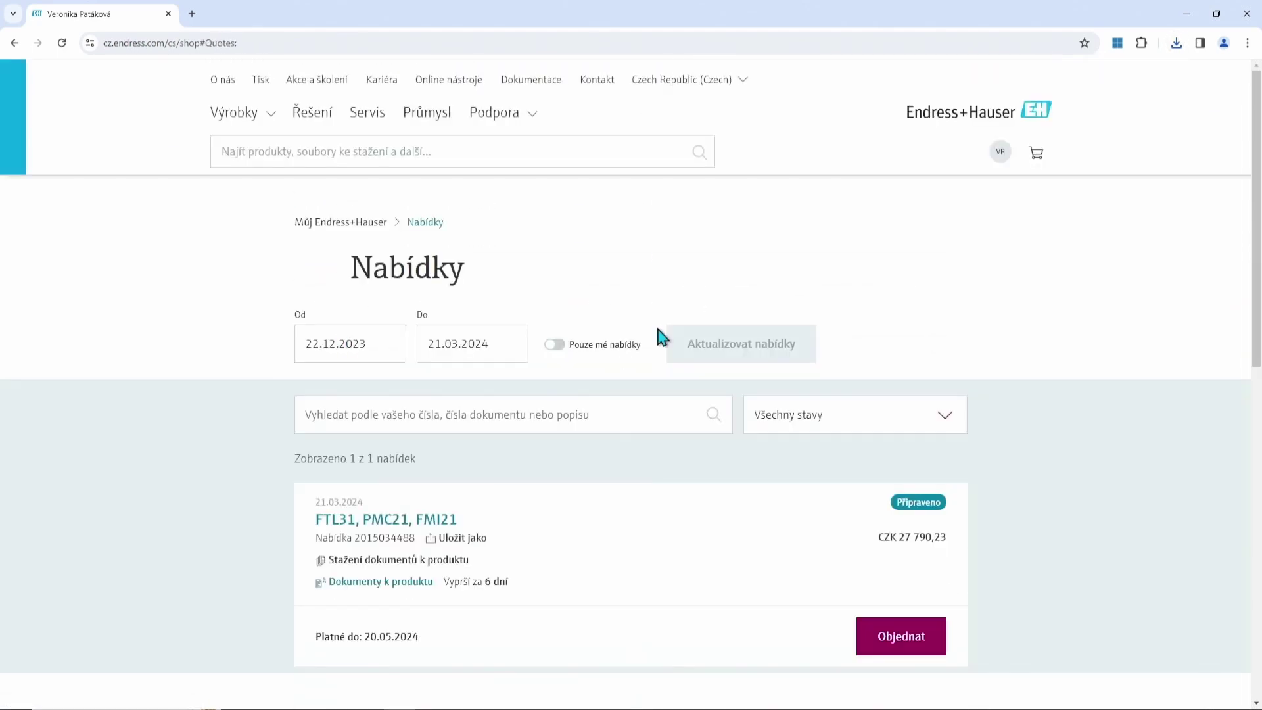
{"action": "scroll", "coordinate": [657, 329], "scroll_direction": "down", "scroll_amount": 3}
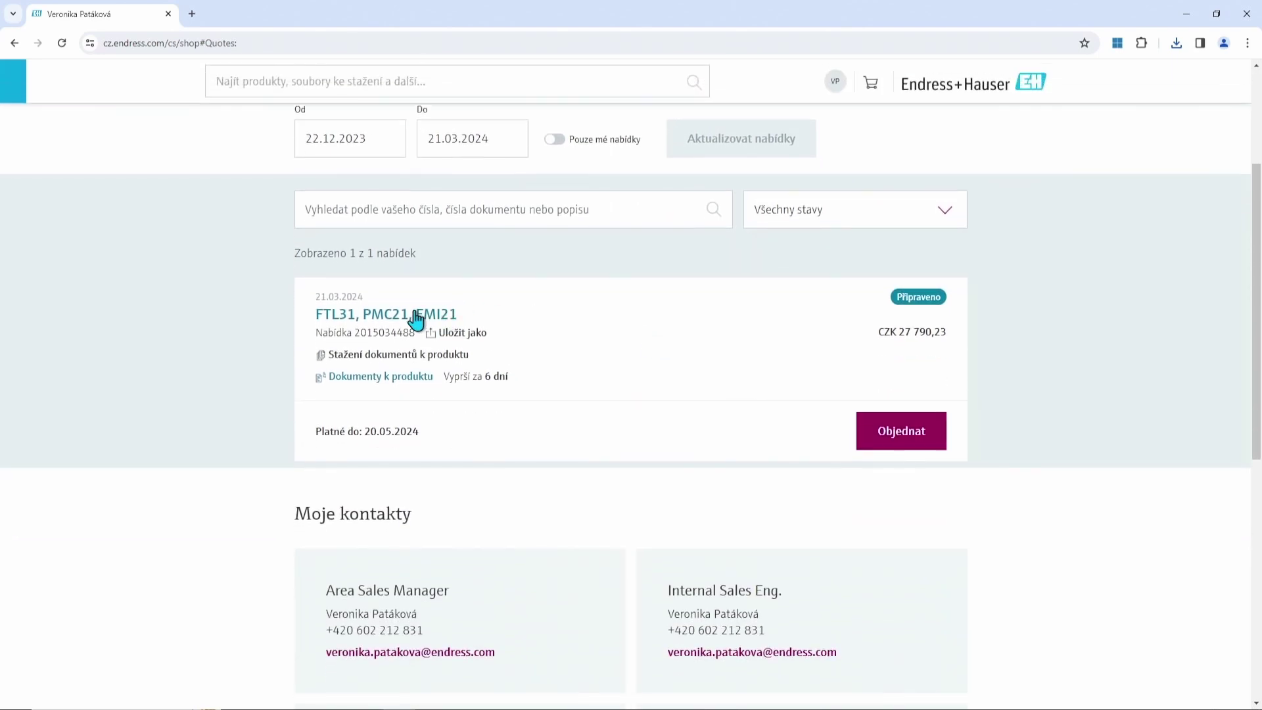
Add Liquiphant FTL31 from the FTL31, PMC21, FMI21 quote to the cart (CZK 5 655,00) and view it.
{"action": "left_click", "coordinate": [415, 314]}
{"action": "scroll", "coordinate": [700, 310], "scroll_direction": "down", "scroll_amount": 2}
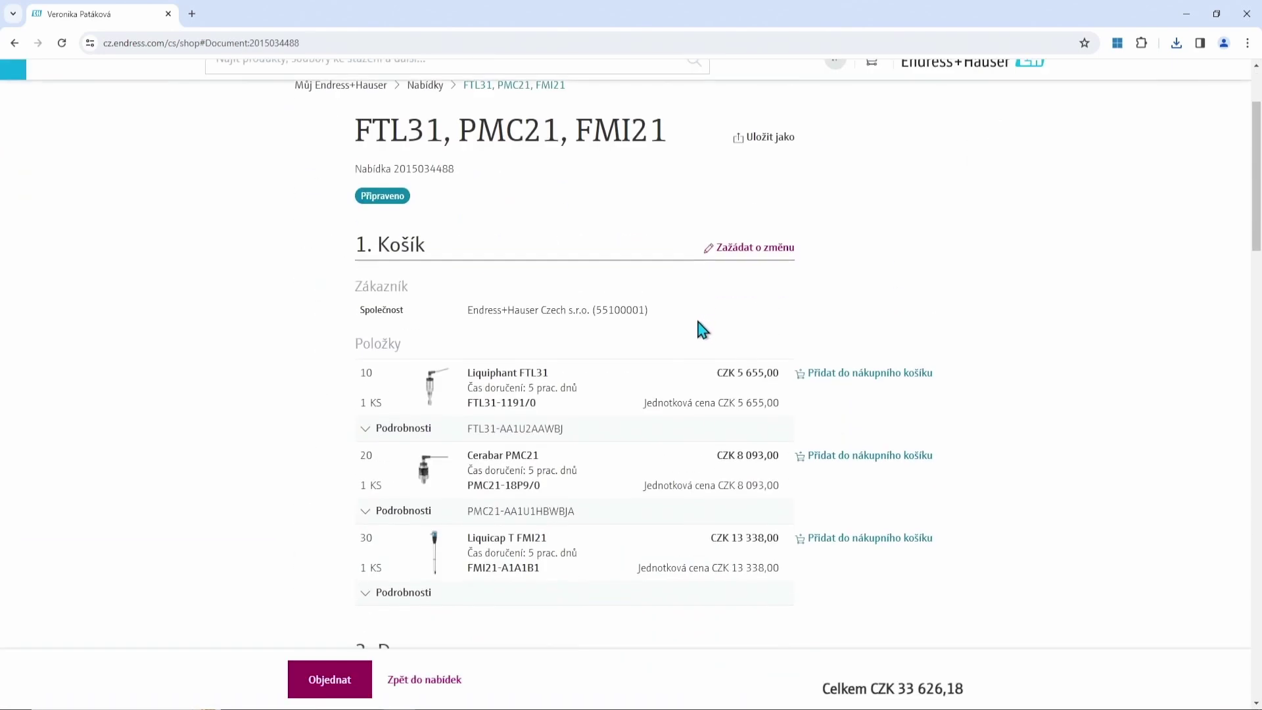
{"action": "scroll", "coordinate": [698, 322], "scroll_direction": "down", "scroll_amount": 2}
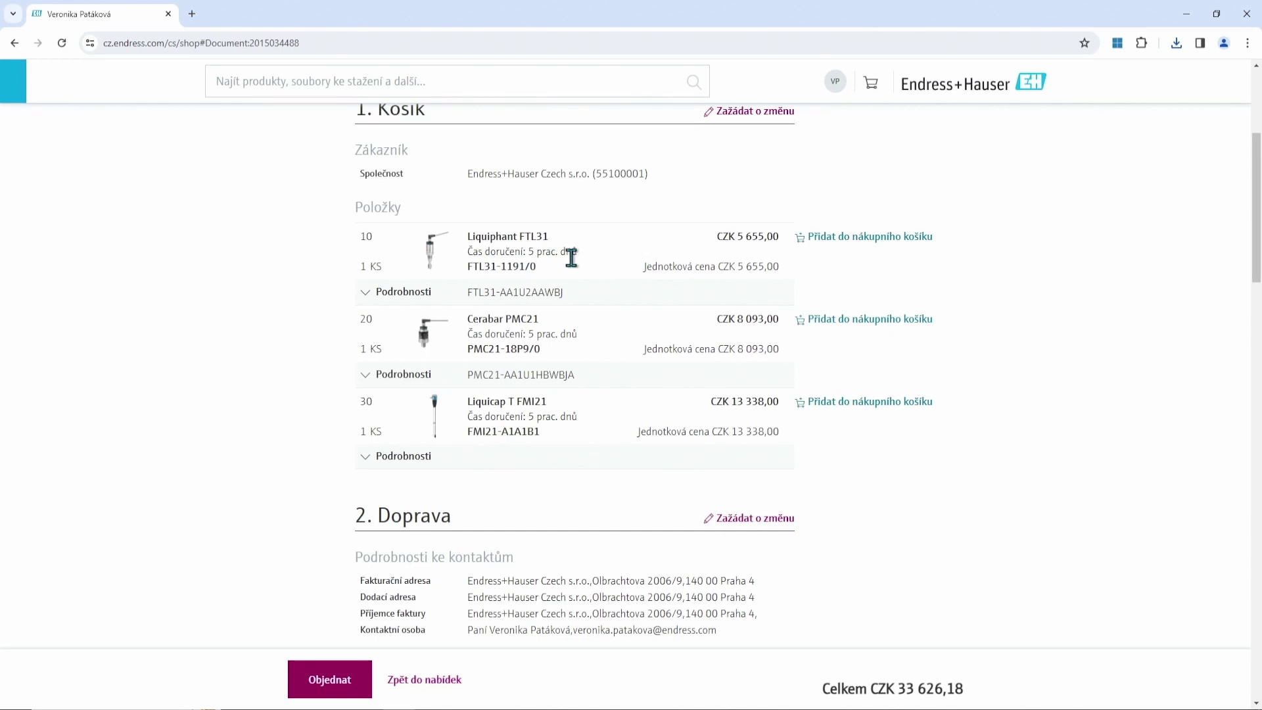
{"action": "left_click", "coordinate": [843, 238]}
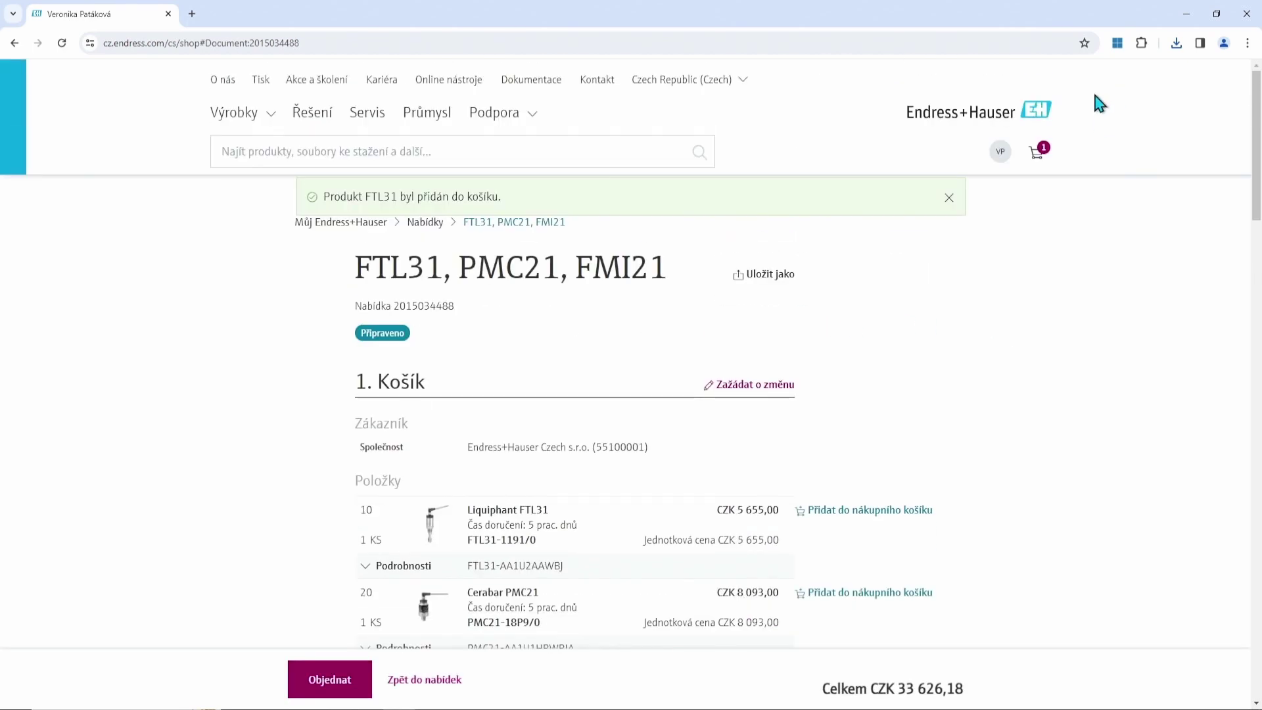
{"action": "left_click", "coordinate": [1038, 158]}
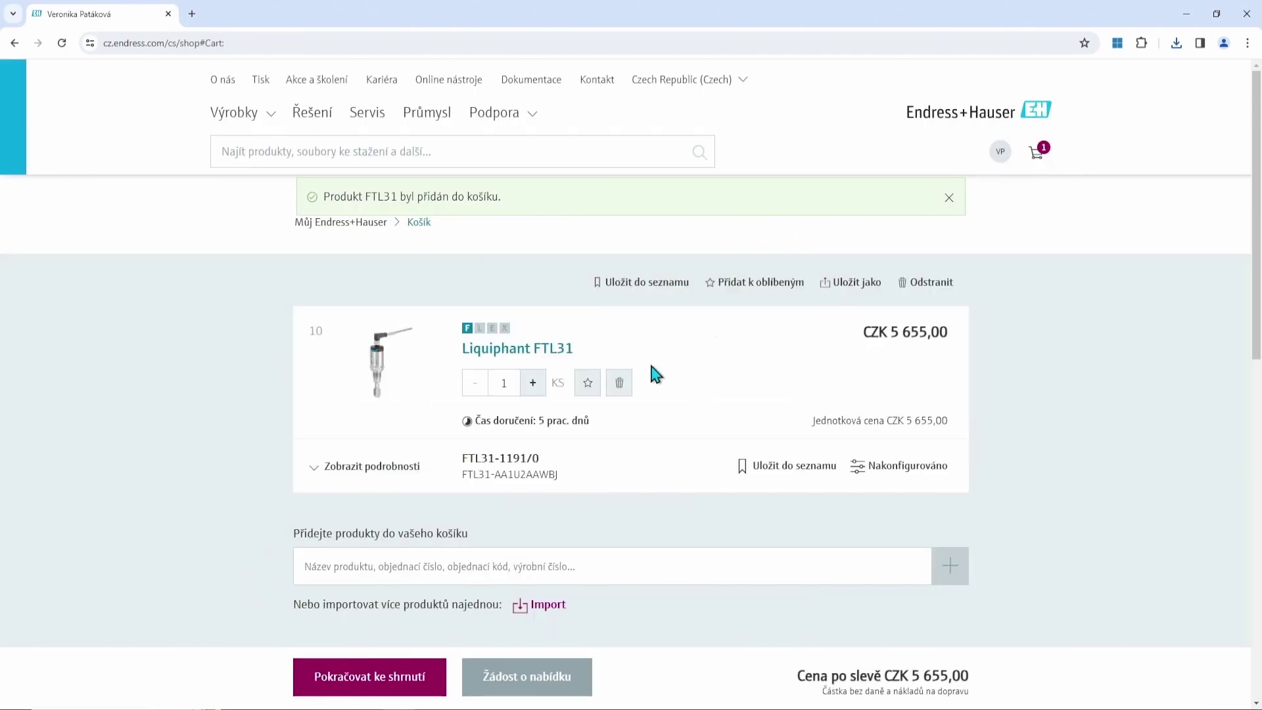
{"action": "scroll", "coordinate": [616, 388], "scroll_direction": "down", "scroll_amount": 2}
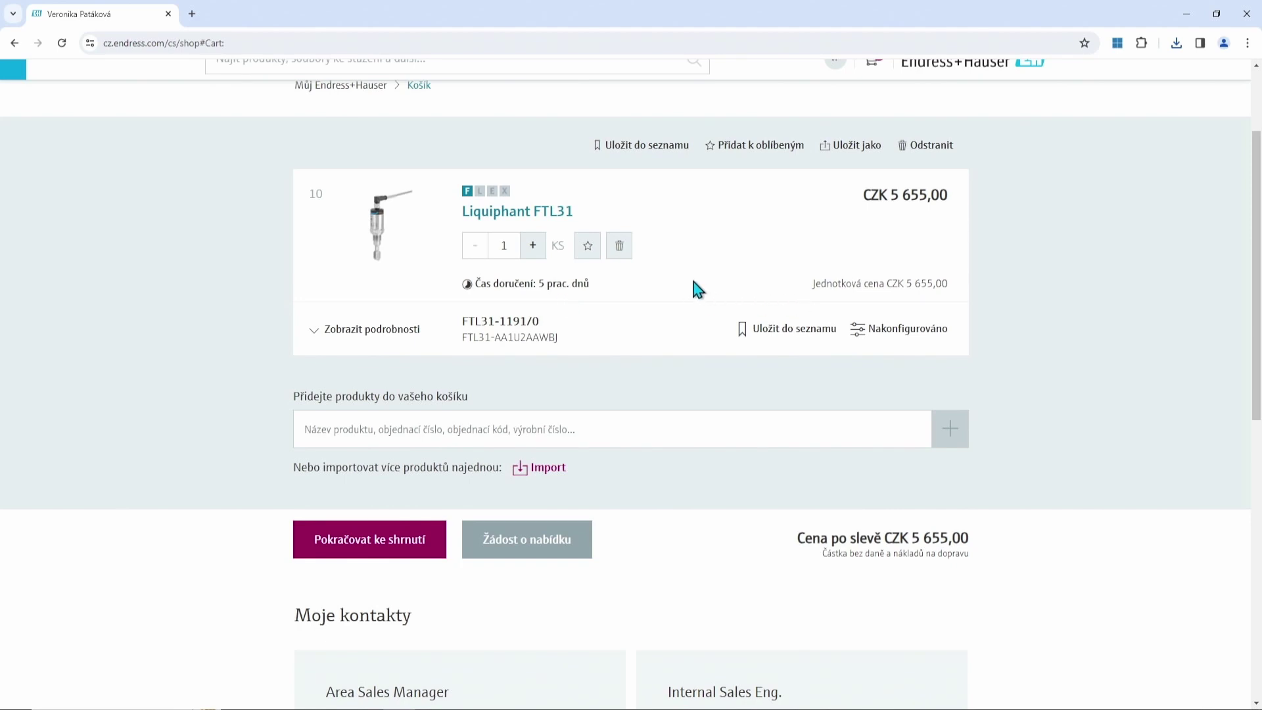
{"action": "scroll", "coordinate": [692, 275], "scroll_direction": "up", "scroll_amount": 1}
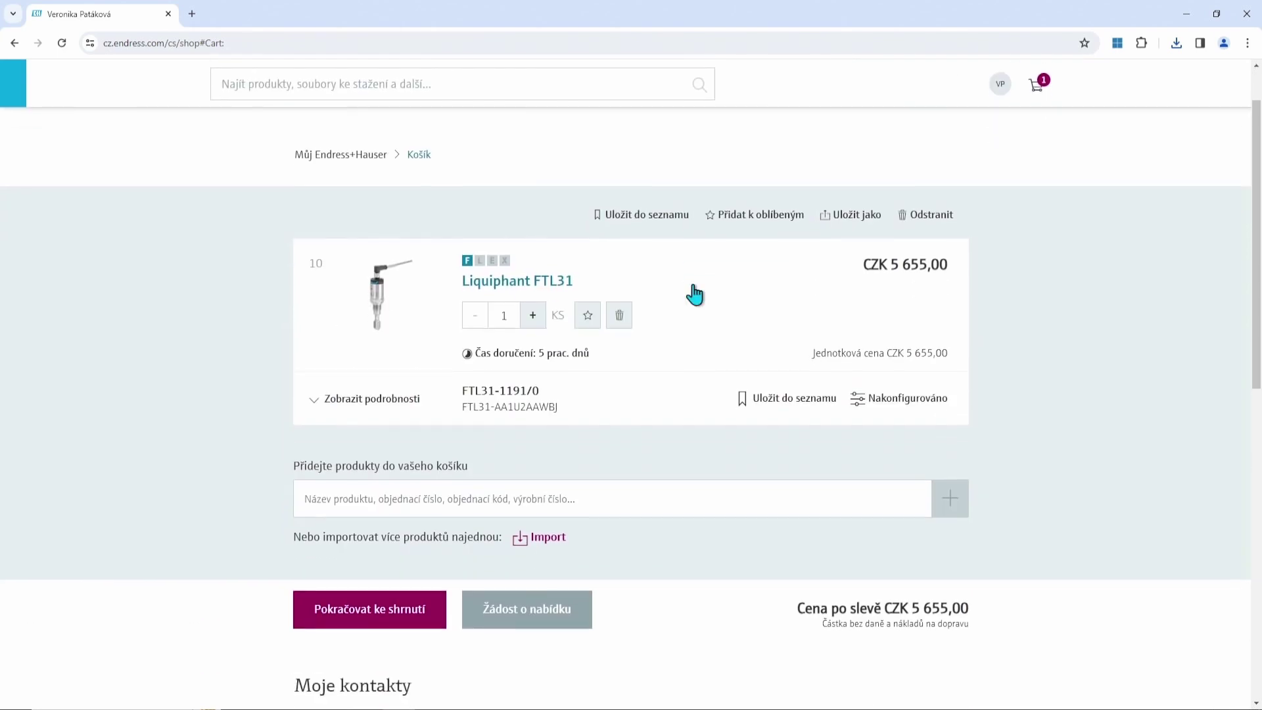
{"action": "scroll", "coordinate": [692, 292], "scroll_direction": "down", "scroll_amount": 2}
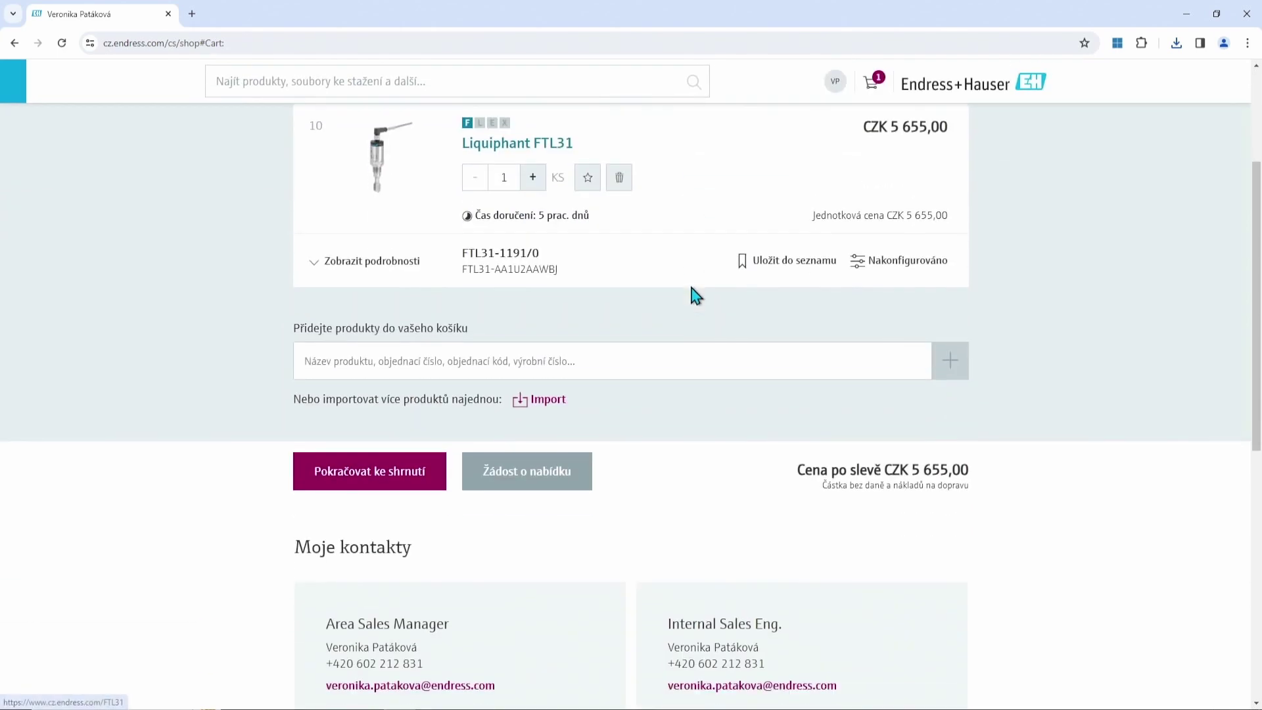
{"action": "left_click", "coordinate": [481, 484]}
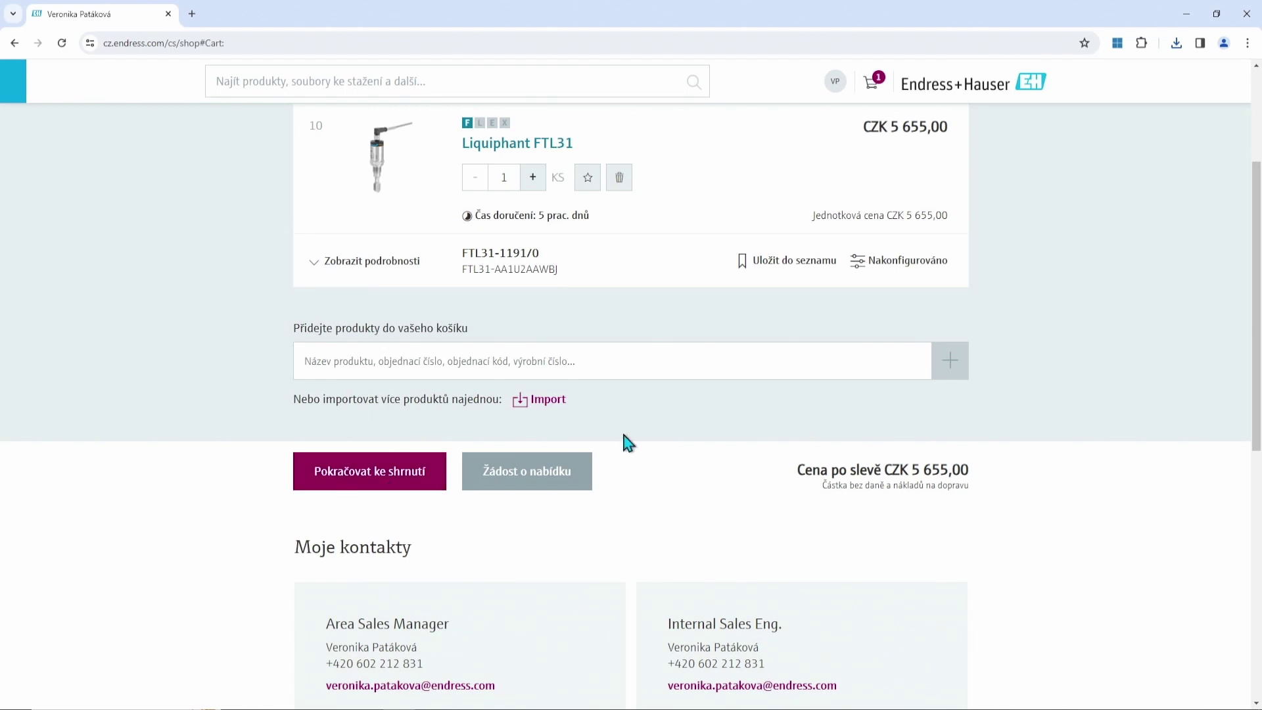
{"action": "scroll", "coordinate": [622, 428], "scroll_direction": "up", "scroll_amount": 2}
{"action": "scroll", "coordinate": [592, 493], "scroll_direction": "down", "scroll_amount": 1}
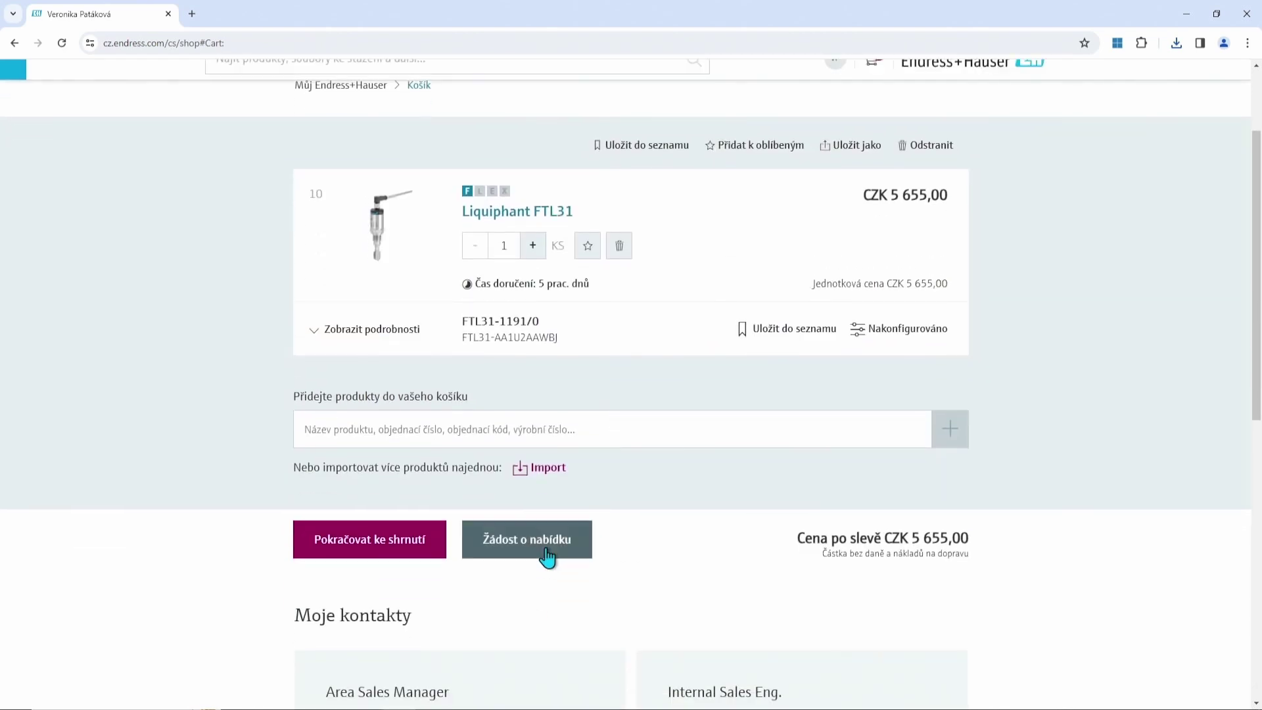
Request a quote for the cart, enter document number 'Test seminář', and review the CZK 7 217,65 summary.
{"action": "left_click", "coordinate": [549, 556]}
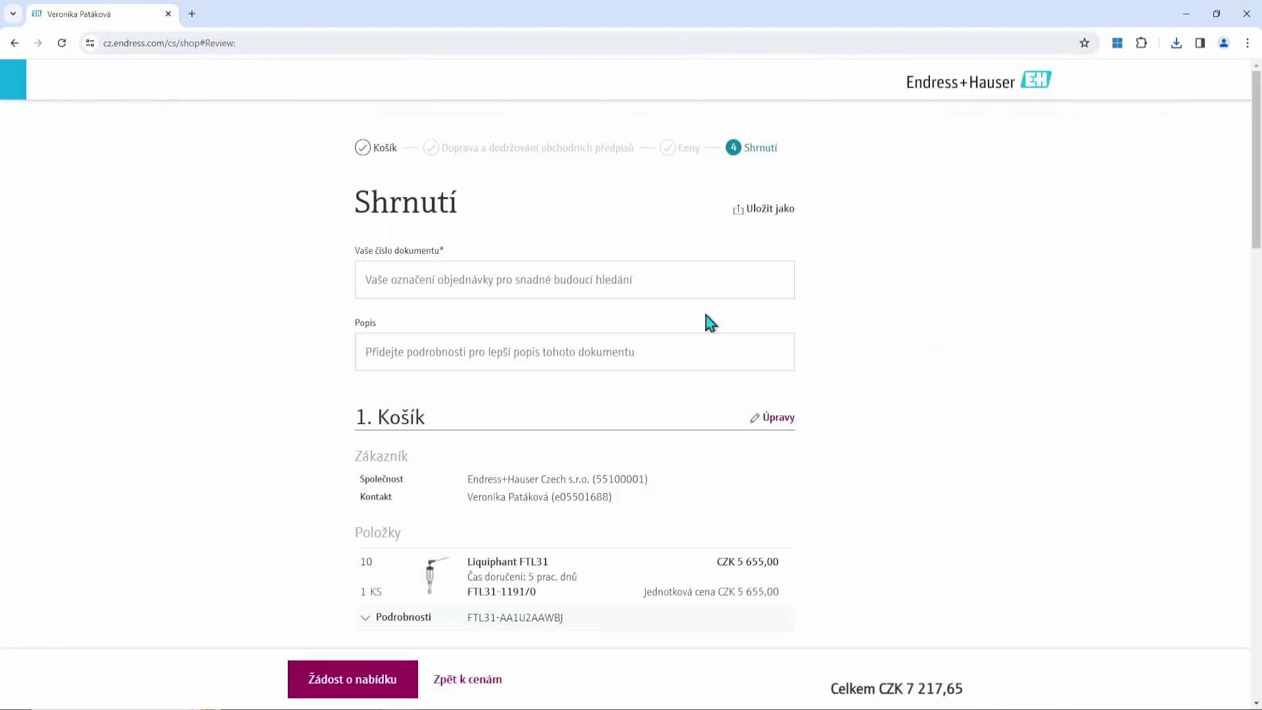
{"action": "left_click", "coordinate": [636, 279]}
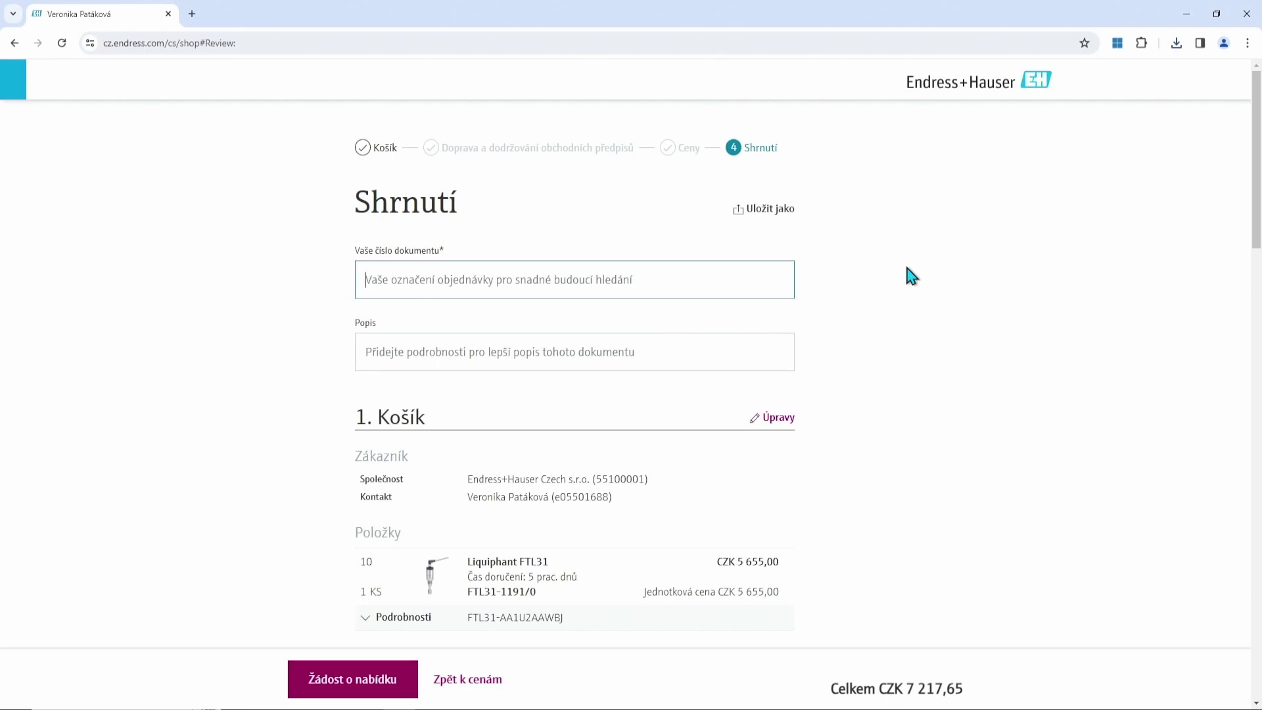
{"action": "type", "text": "Te"}
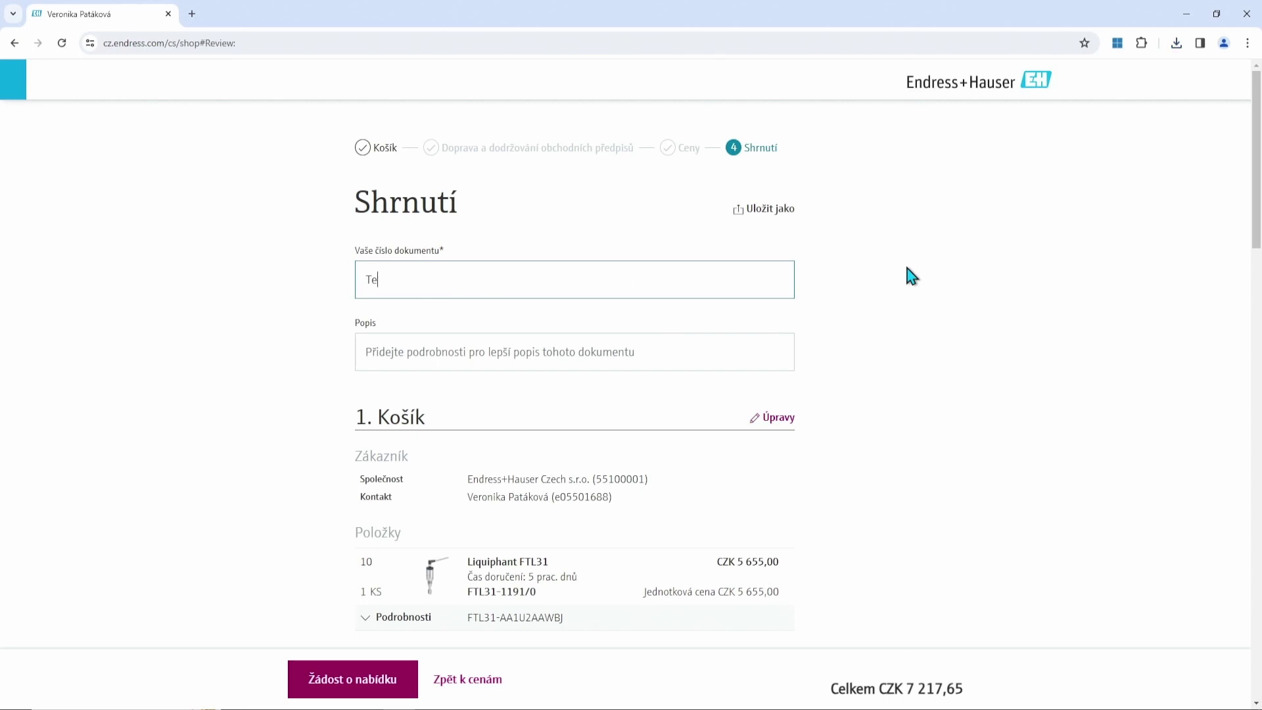
{"action": "type", "text": "st seminář"}
{"action": "scroll", "coordinate": [868, 273], "scroll_direction": "down", "scroll_amount": 3}
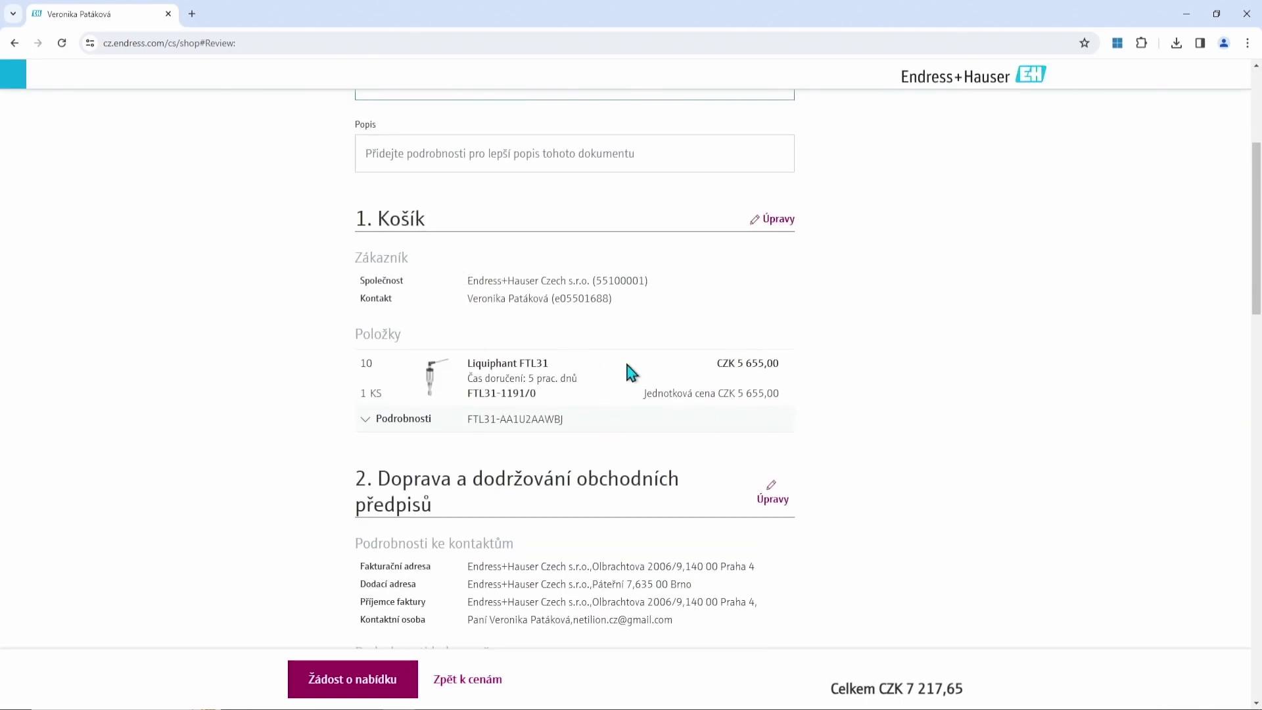
{"action": "scroll", "coordinate": [625, 359], "scroll_direction": "down", "scroll_amount": 4}
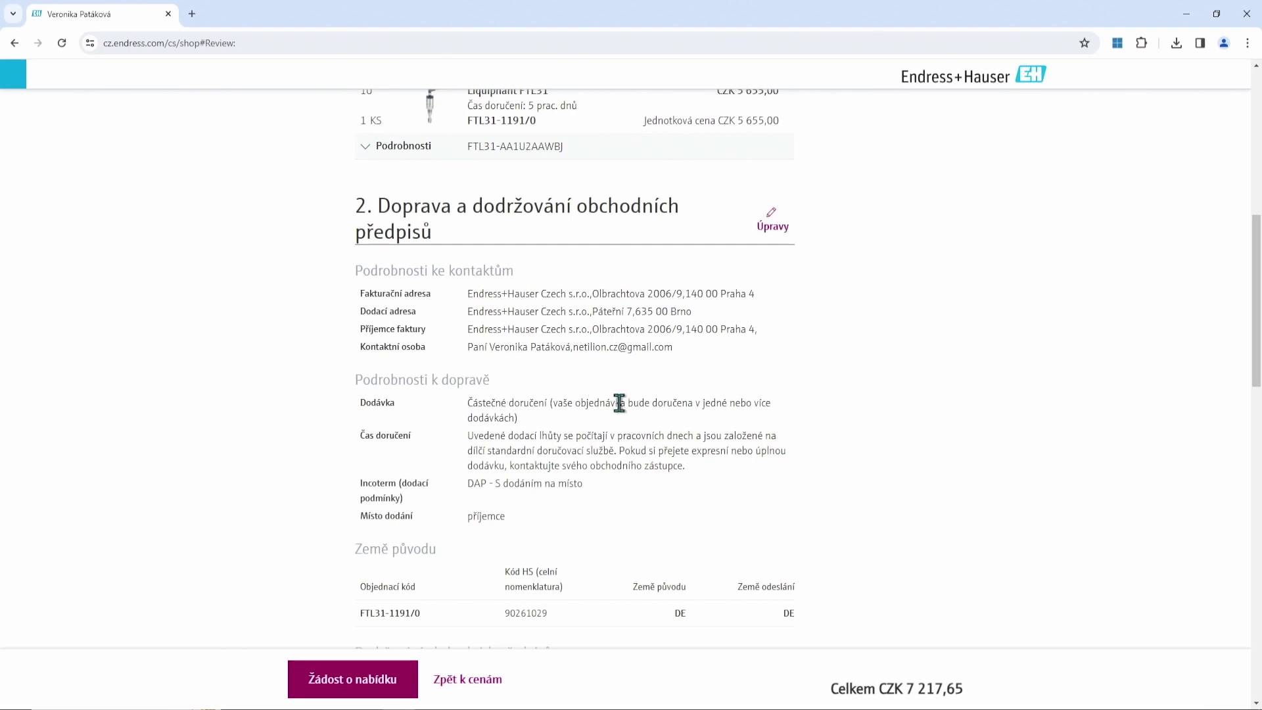
{"action": "scroll", "coordinate": [620, 398], "scroll_direction": "down", "scroll_amount": 1}
{"action": "scroll", "coordinate": [632, 366], "scroll_direction": "down", "scroll_amount": 3}
{"action": "scroll", "coordinate": [625, 359], "scroll_direction": "down", "scroll_amount": 4}
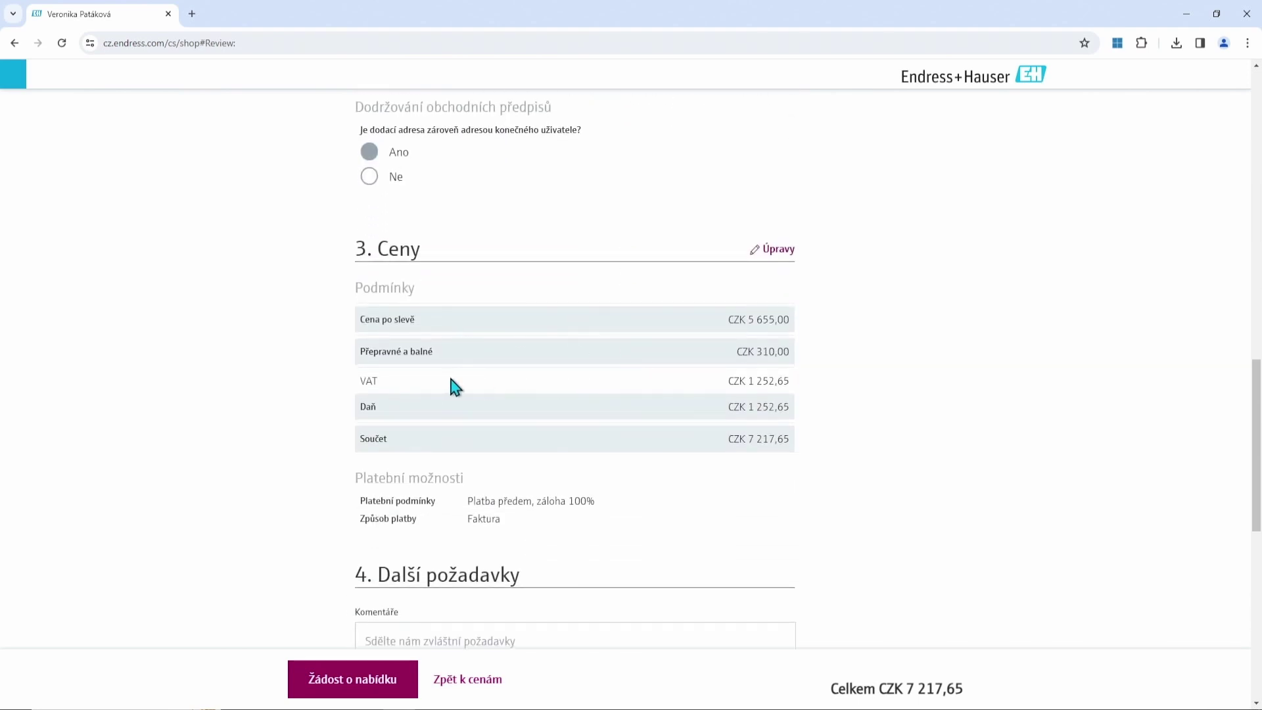
{"action": "scroll", "coordinate": [710, 381], "scroll_direction": "down", "scroll_amount": 2}
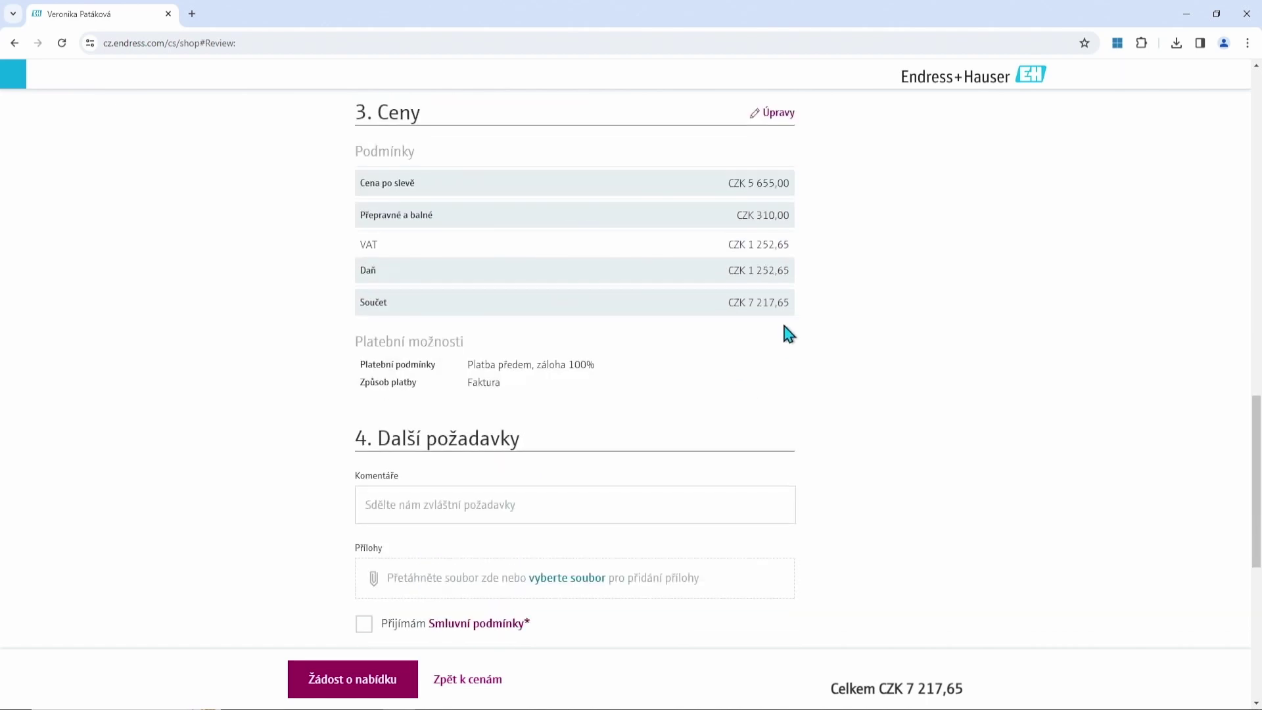
{"action": "scroll", "coordinate": [769, 335], "scroll_direction": "down", "scroll_amount": 2}
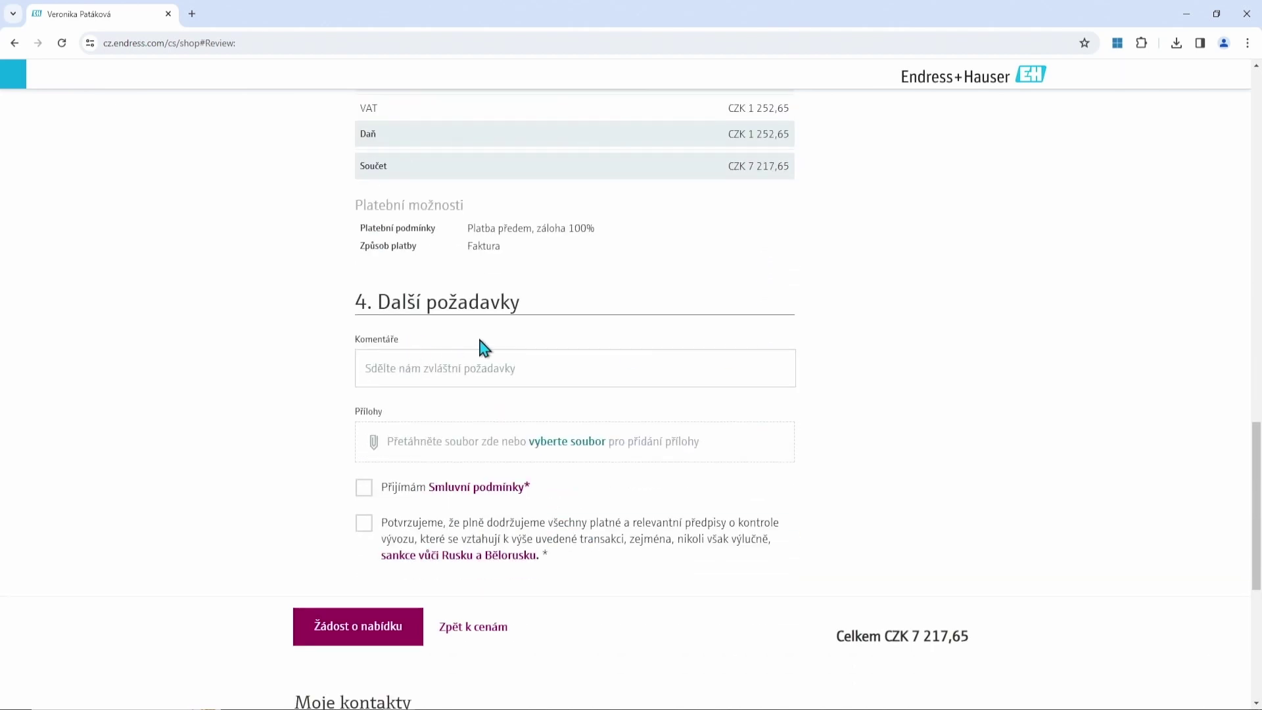
Accept the terms and sanctions confirmation, then submit the 'Test semináře' quote request.
{"action": "left_click", "coordinate": [435, 366]}
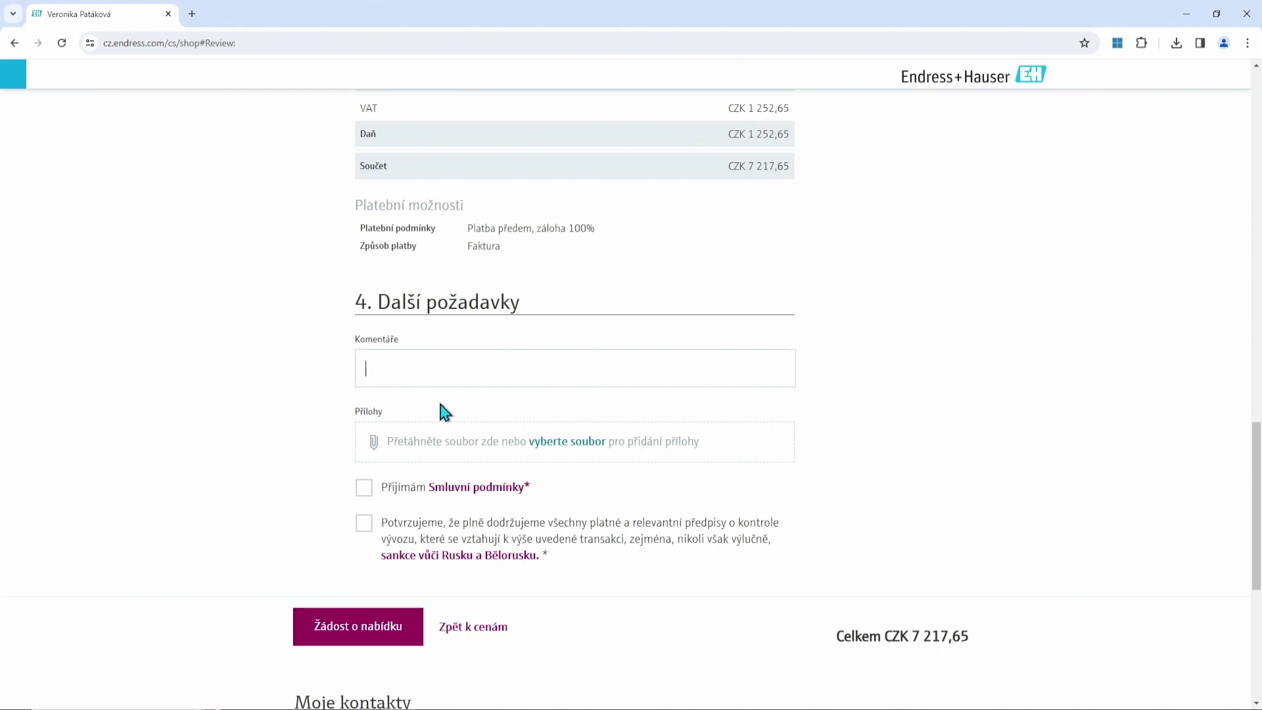
{"action": "left_click", "coordinate": [362, 491]}
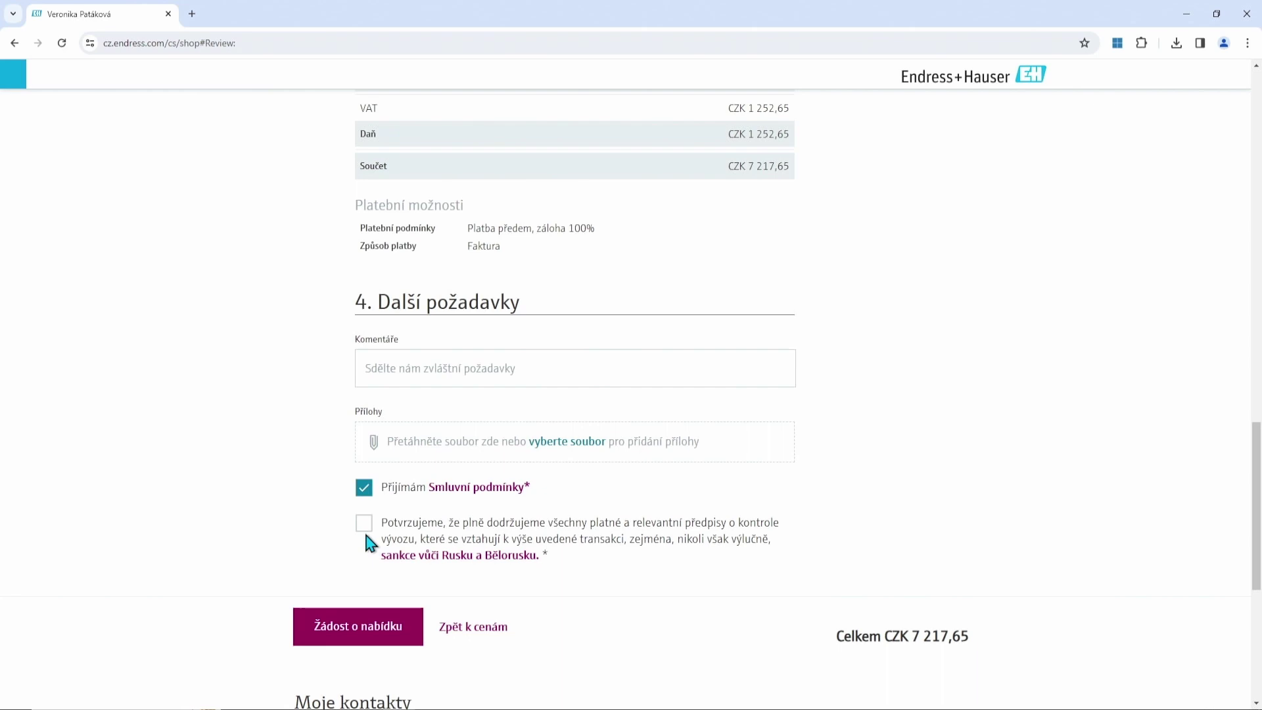
{"action": "left_click", "coordinate": [364, 525]}
{"action": "left_click", "coordinate": [510, 372]}
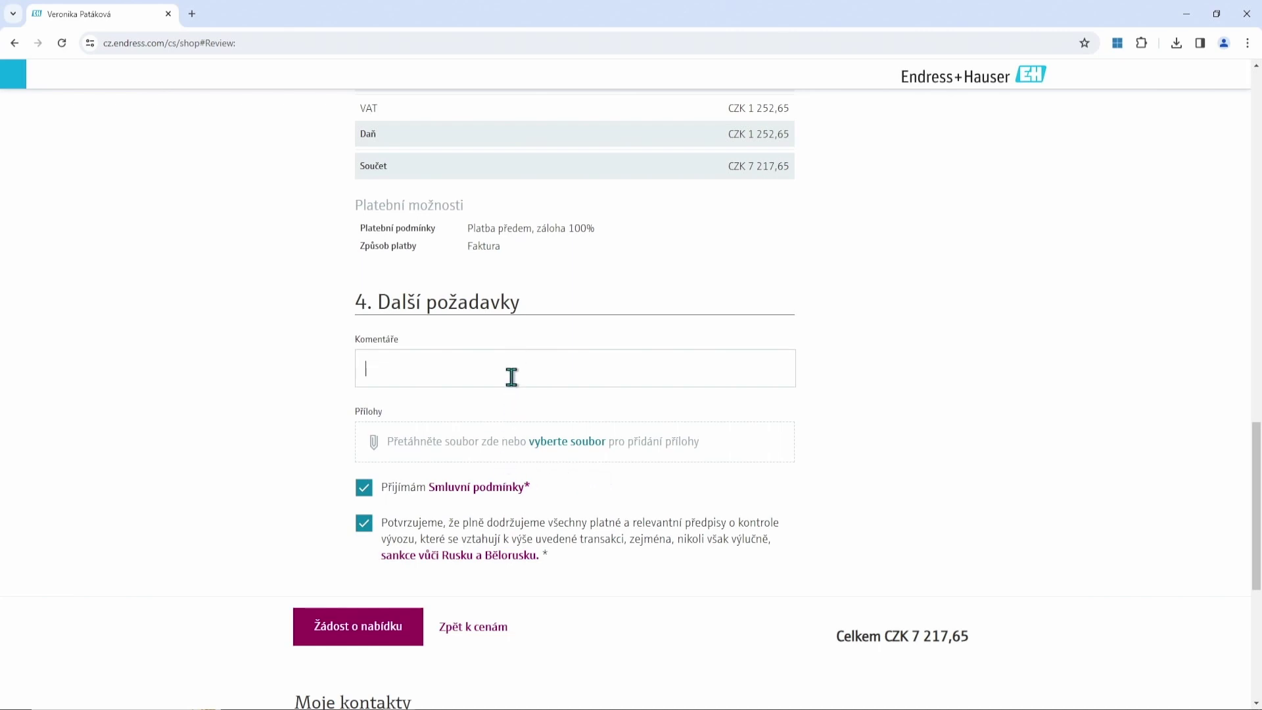
{"action": "left_click", "coordinate": [389, 641]}
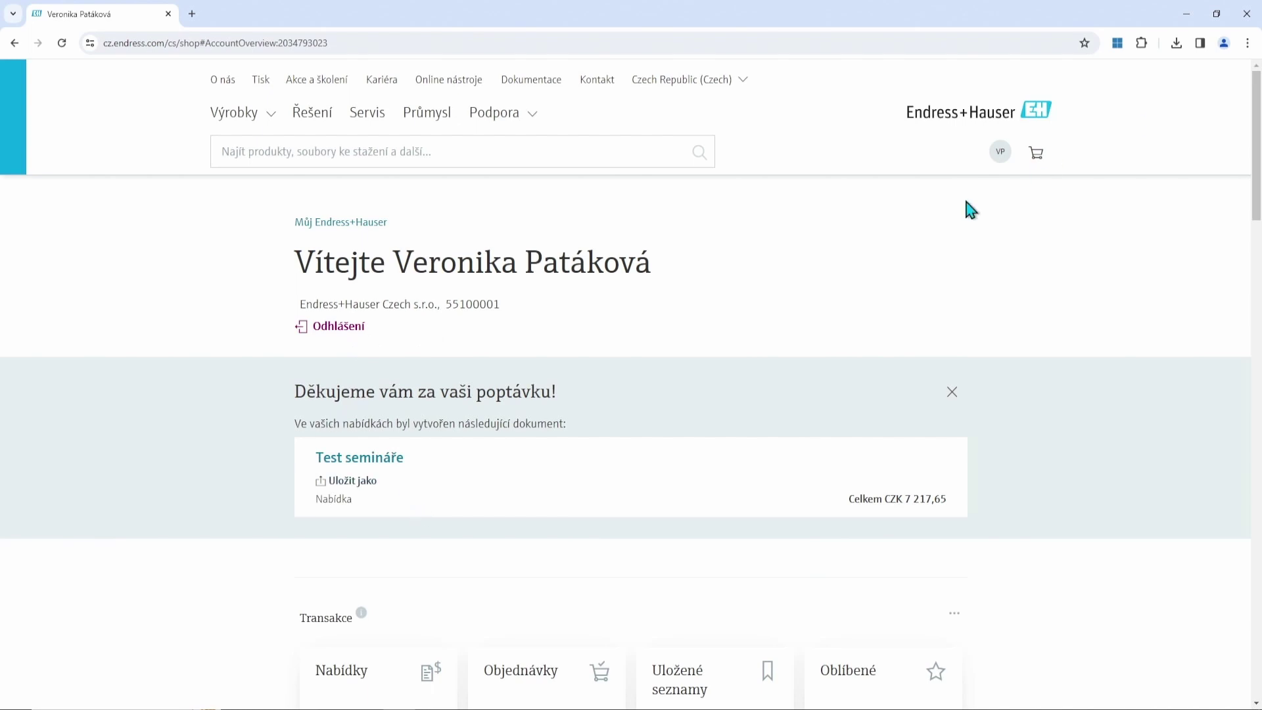
Add a Prosonic T FMU30 to the empty cart and open its product configurator.
{"action": "left_click", "coordinate": [1037, 157]}
{"action": "left_click", "coordinate": [418, 490]}
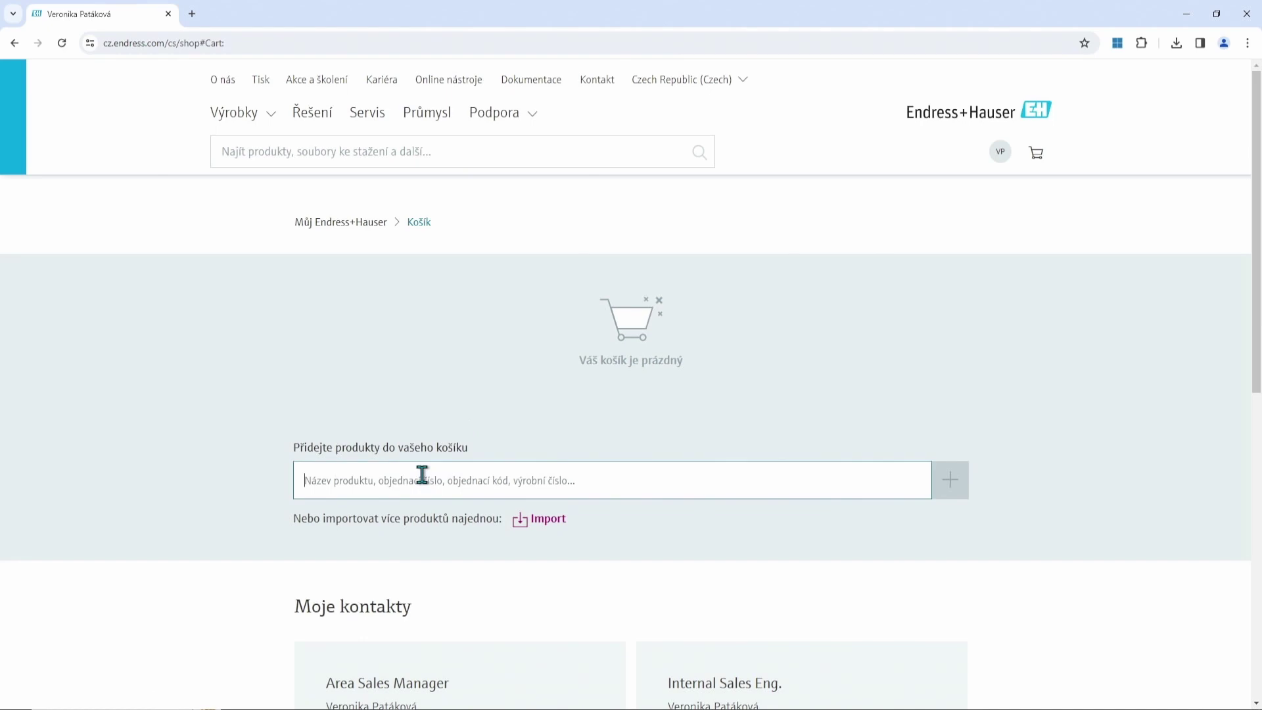
{"action": "type", "text": "F"}
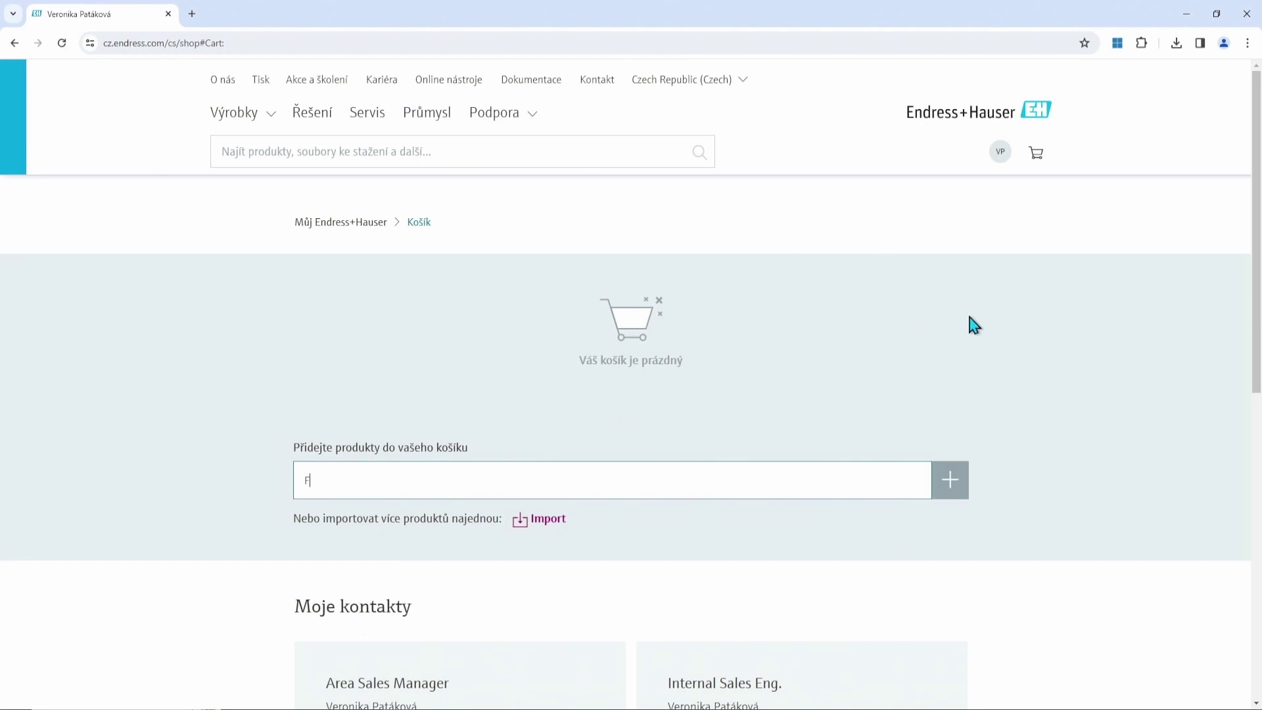
{"action": "type", "text": "MU30"}
{"action": "key", "text": "Return"}
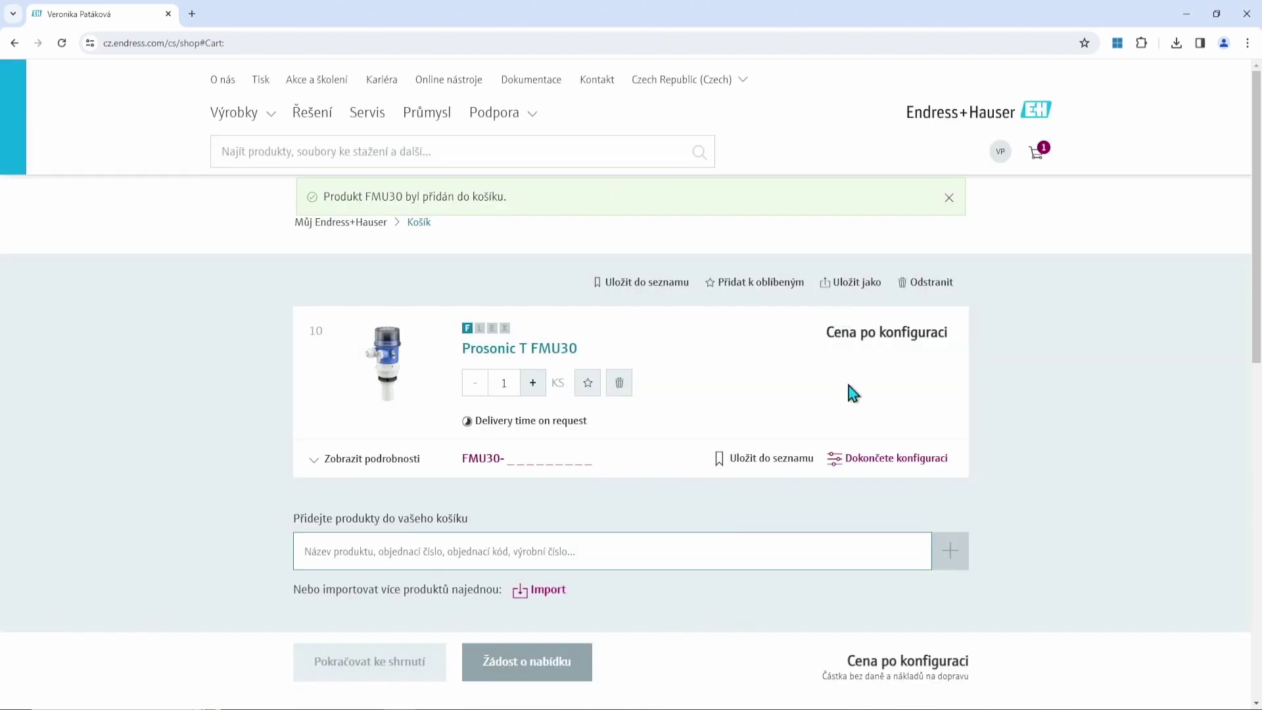
{"action": "left_click", "coordinate": [902, 464]}
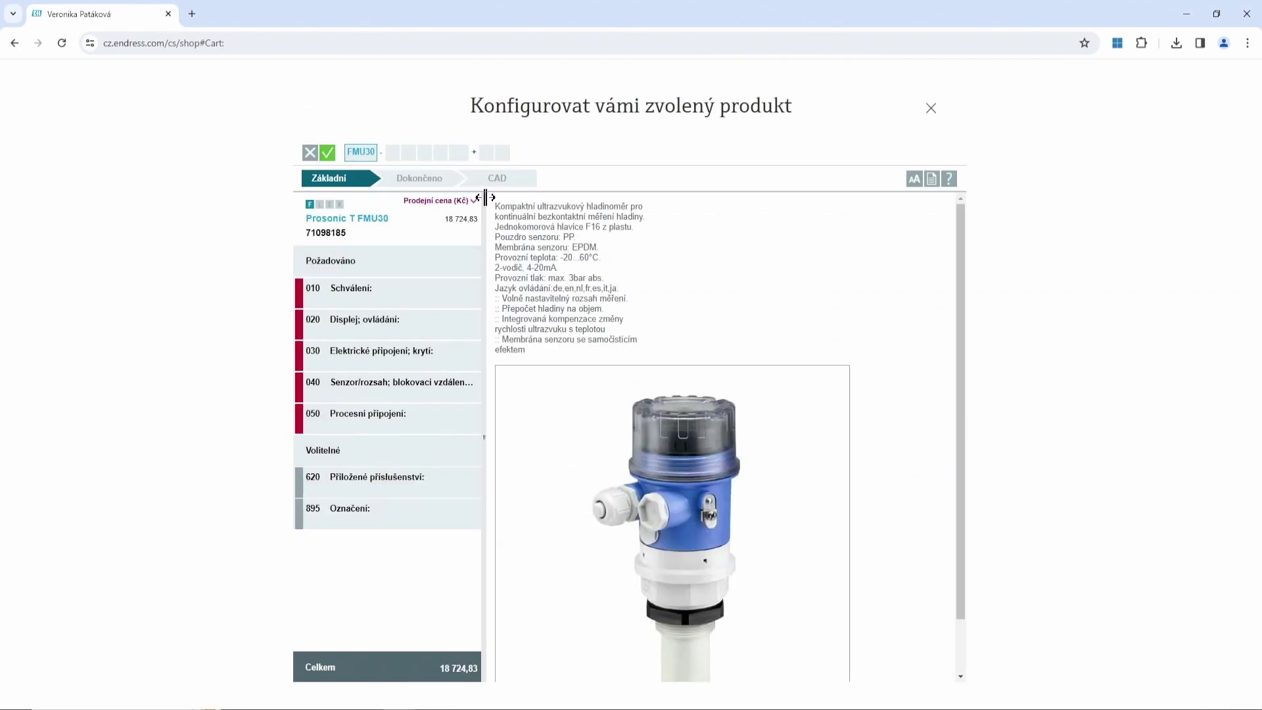
Configure the FMU30 with options AA, G, E, AA and GGF and send it to the cart.
{"action": "left_click", "coordinate": [394, 157]}
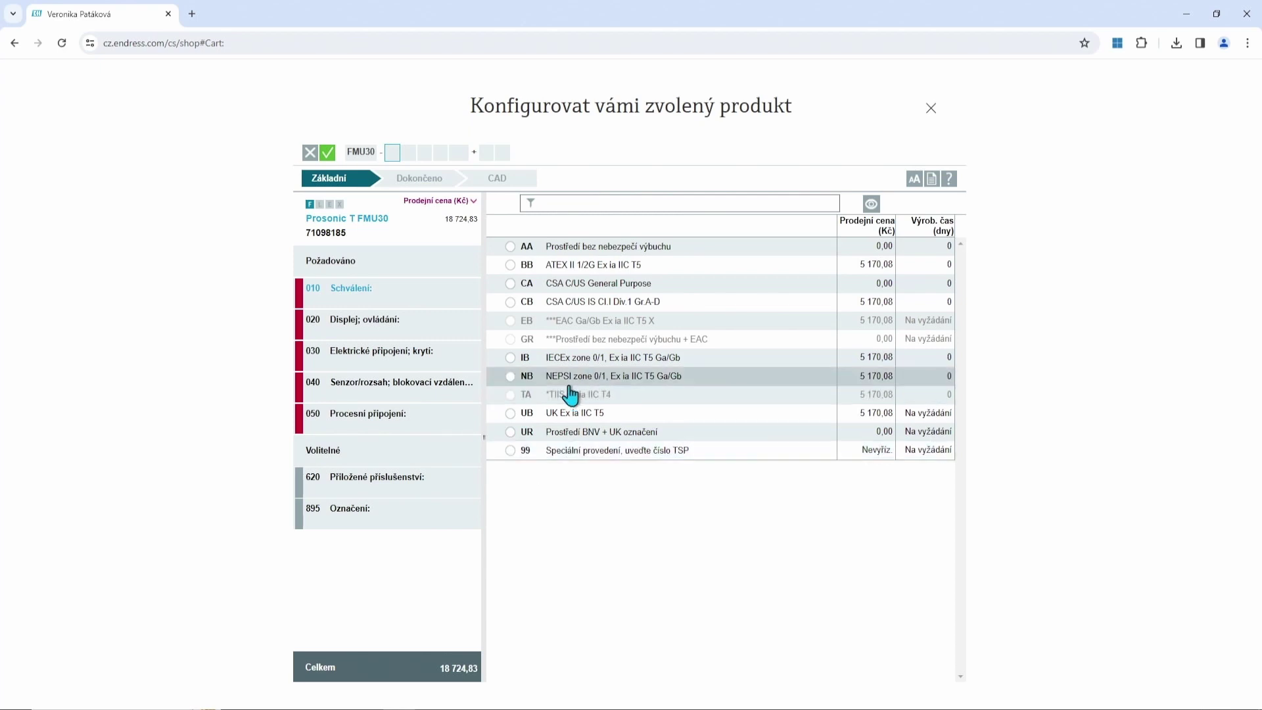
{"action": "left_click", "coordinate": [512, 247]}
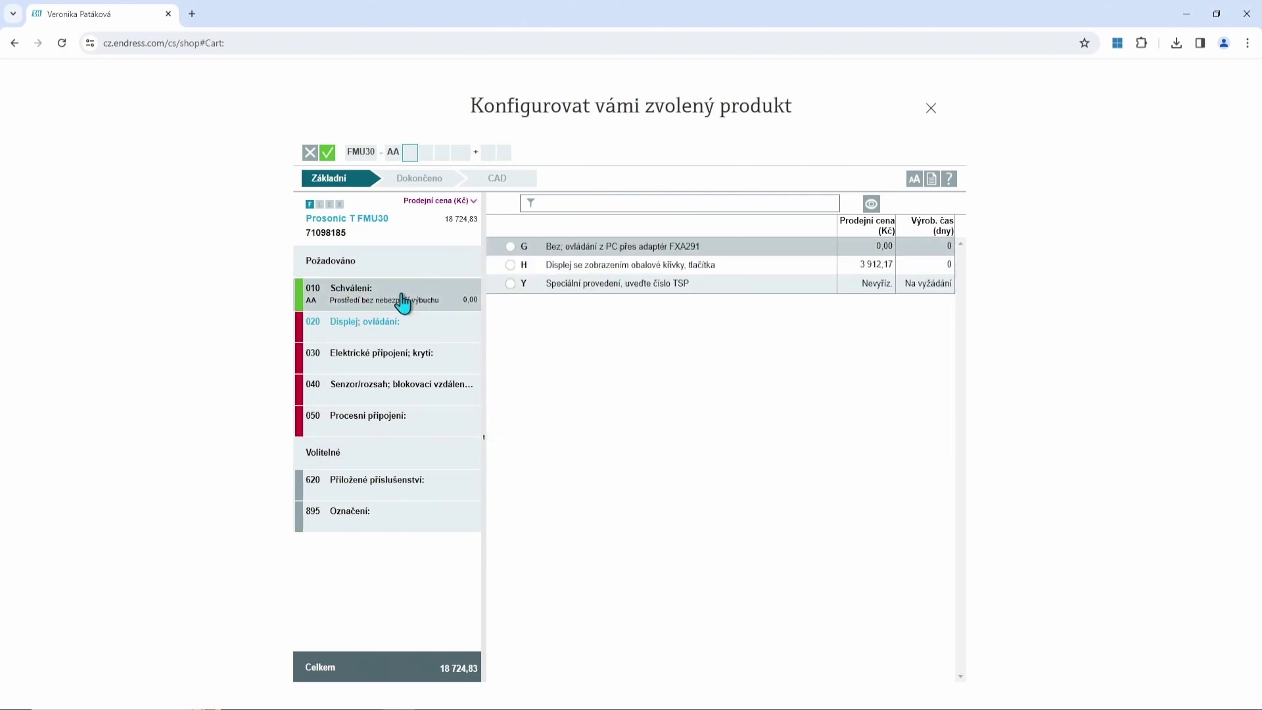
{"action": "left_click", "coordinate": [511, 248]}
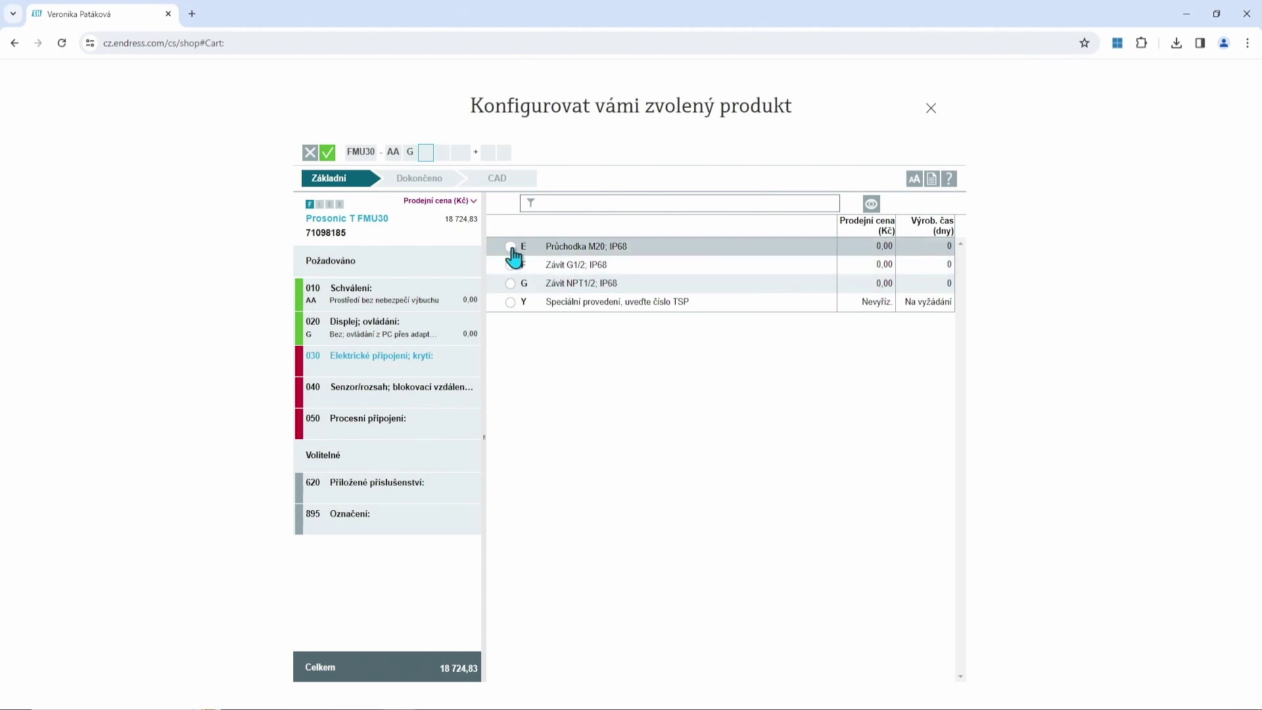
{"action": "left_click", "coordinate": [511, 249]}
{"action": "left_click", "coordinate": [510, 247]}
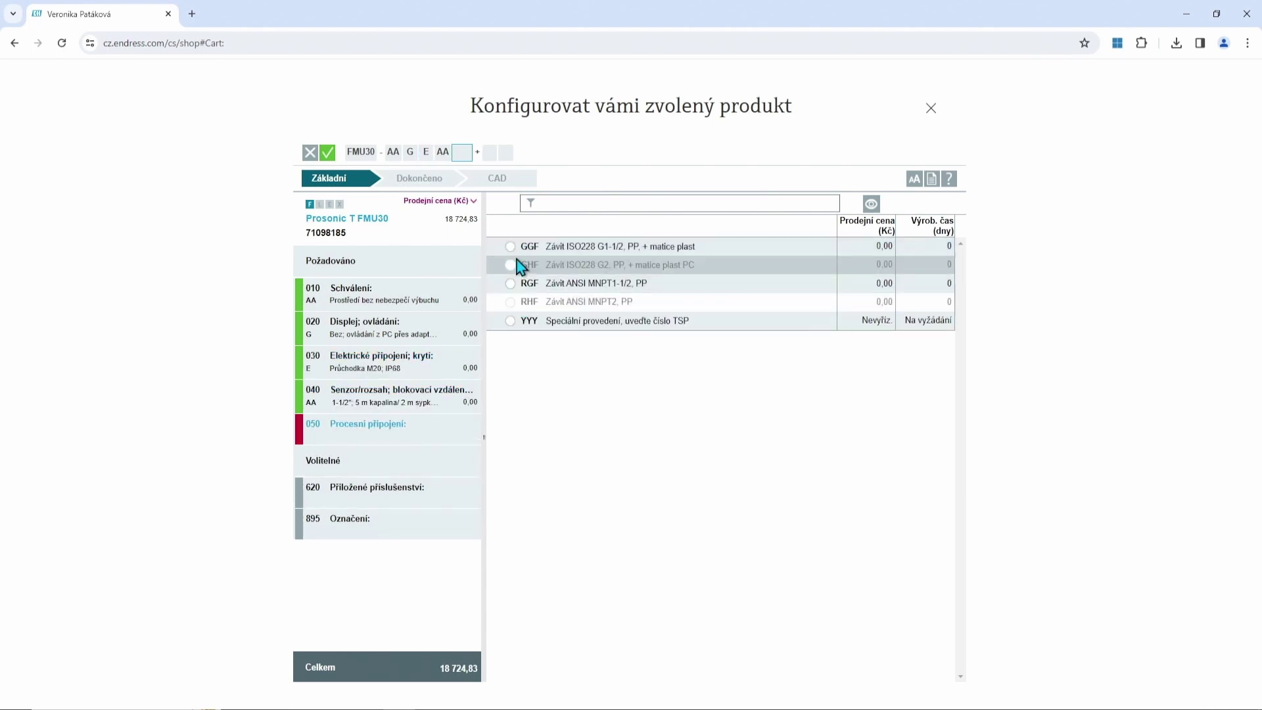
{"action": "left_click", "coordinate": [511, 250]}
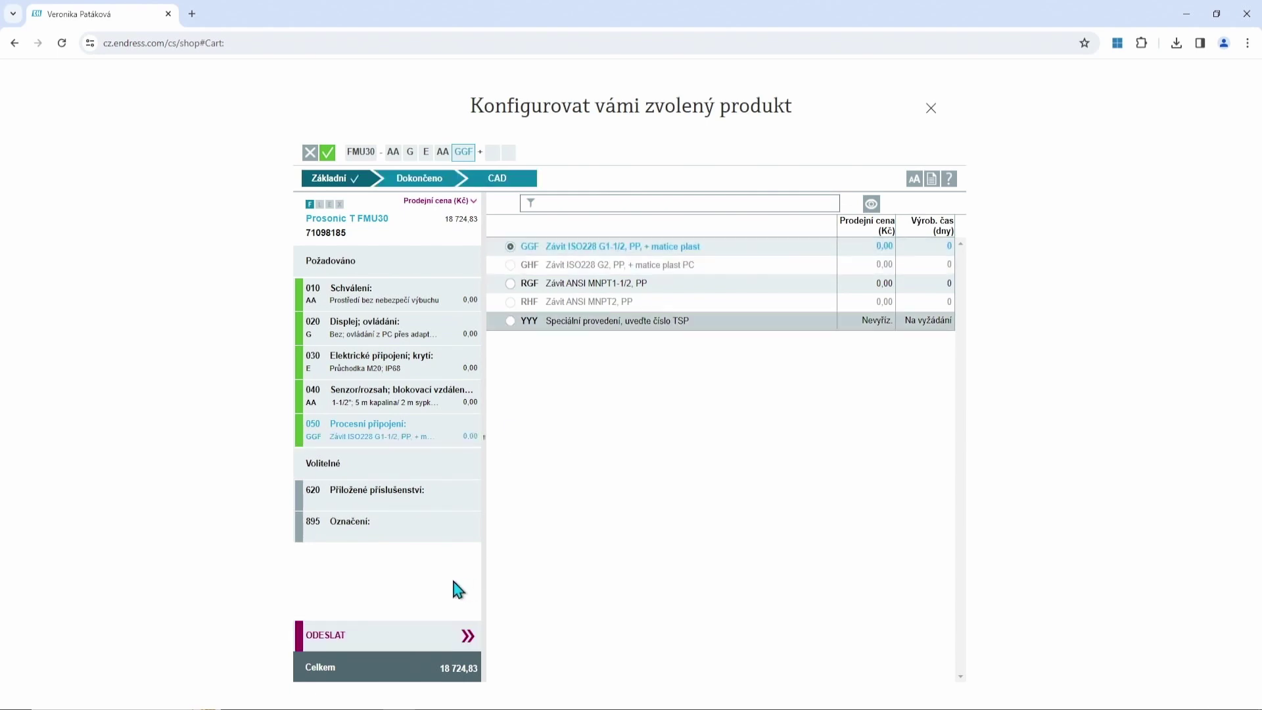
{"action": "left_click", "coordinate": [478, 632]}
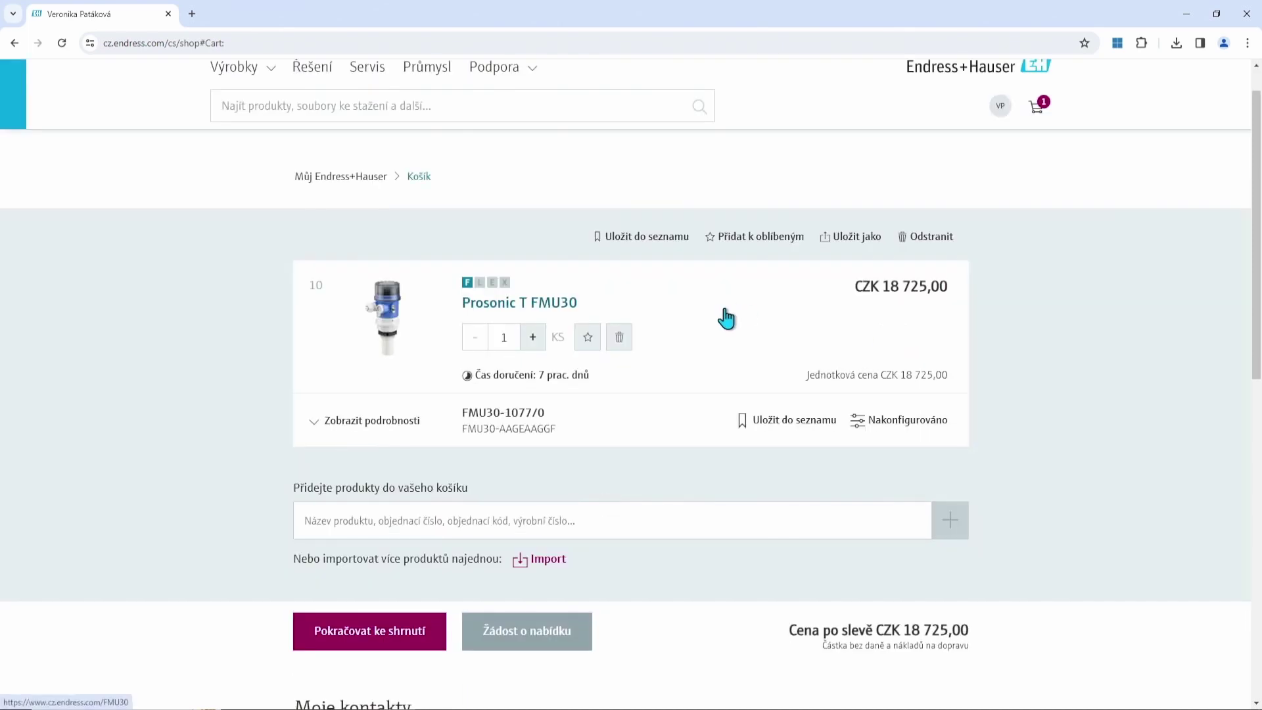
{"action": "scroll", "coordinate": [717, 316], "scroll_direction": "down", "scroll_amount": 2}
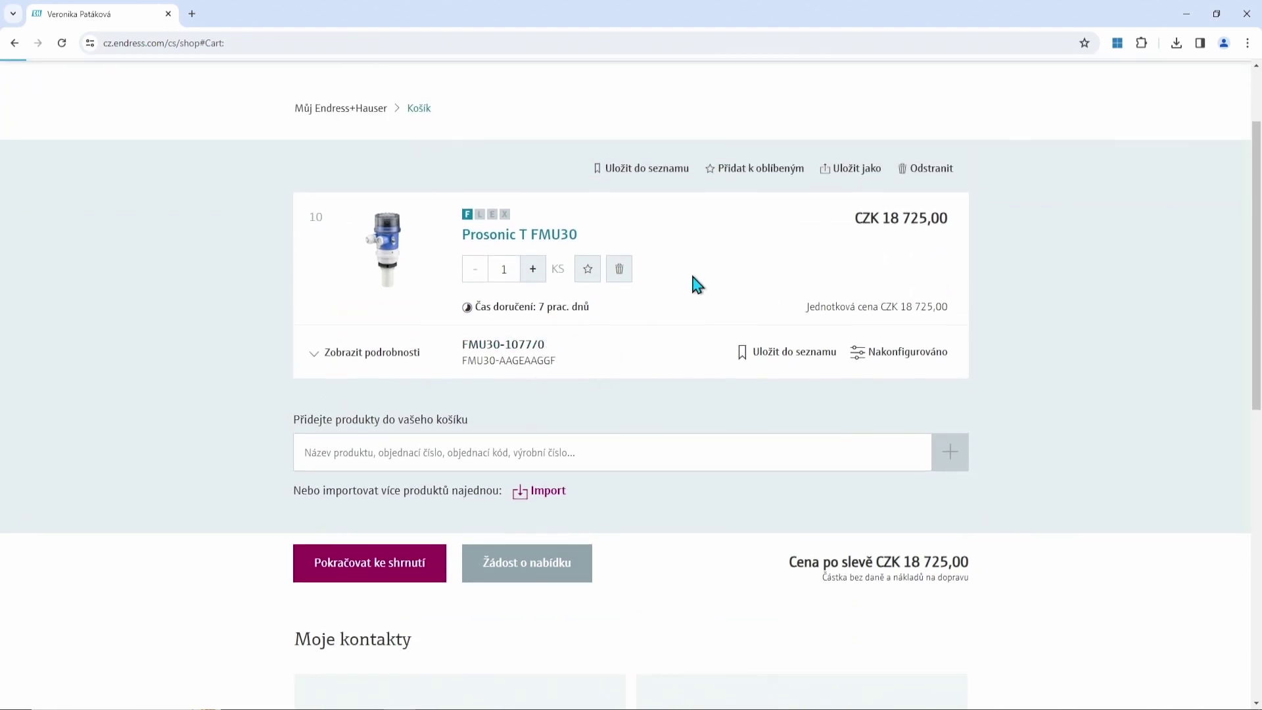
{"action": "left_click", "coordinate": [314, 354]}
{"action": "scroll", "coordinate": [629, 375], "scroll_direction": "down", "scroll_amount": 2}
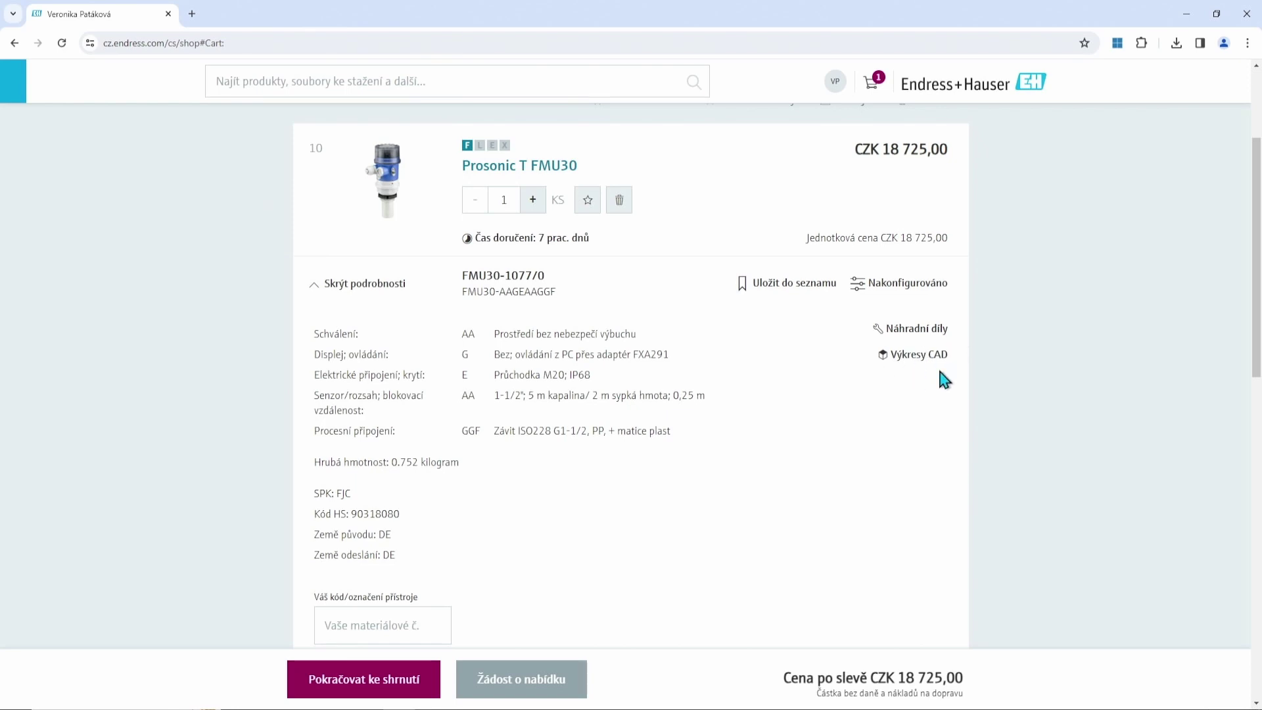
{"action": "left_click", "coordinate": [917, 332]}
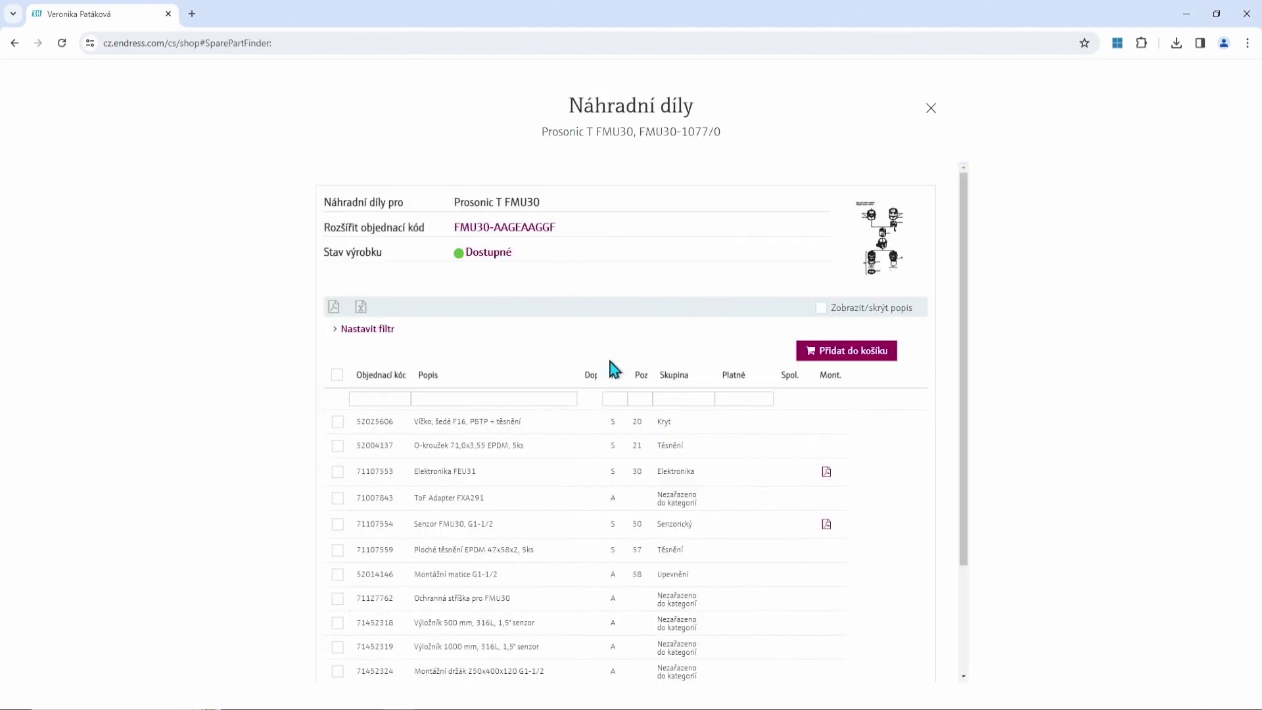
{"action": "scroll", "coordinate": [484, 402], "scroll_direction": "down", "scroll_amount": 2}
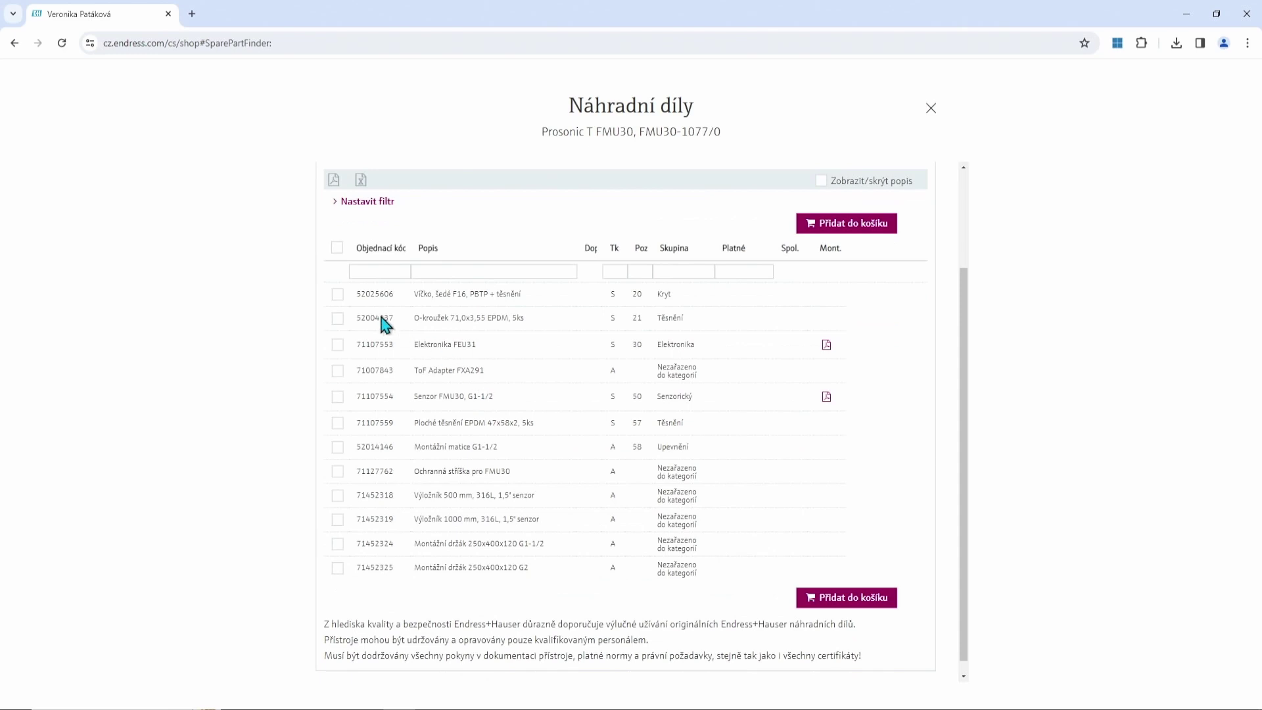
{"action": "left_click", "coordinate": [337, 345]}
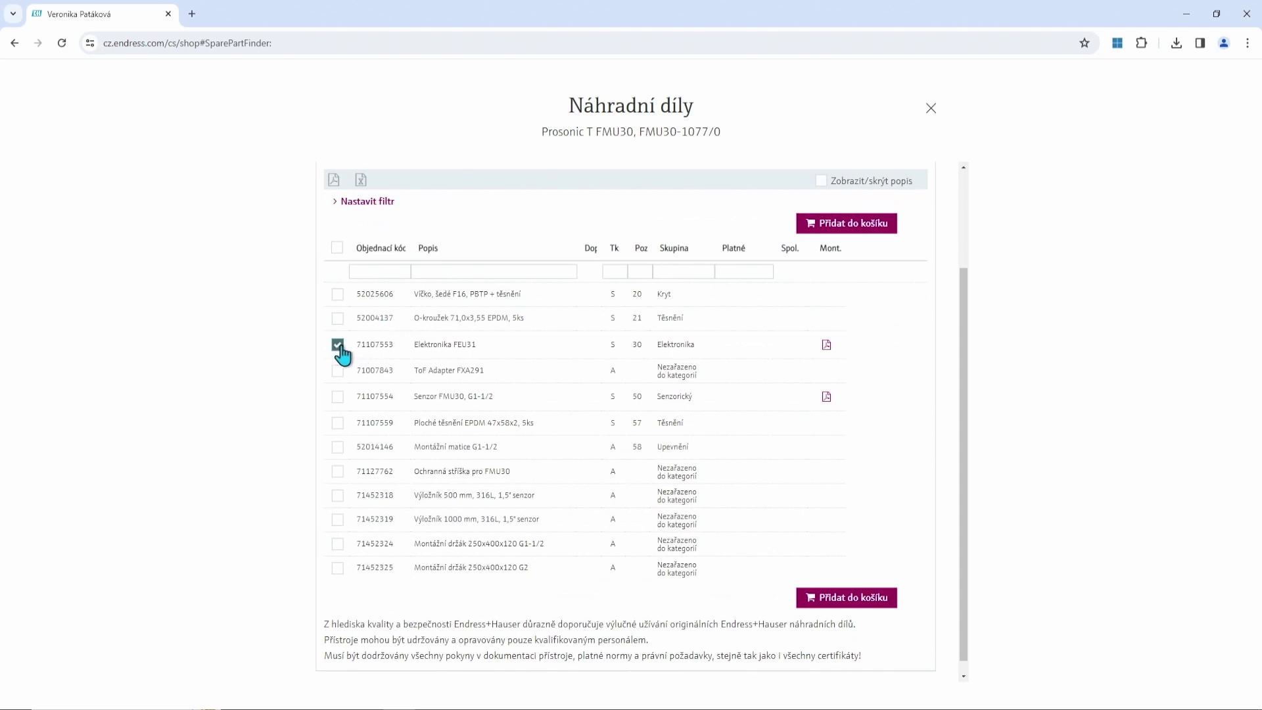
{"action": "left_click", "coordinate": [865, 603]}
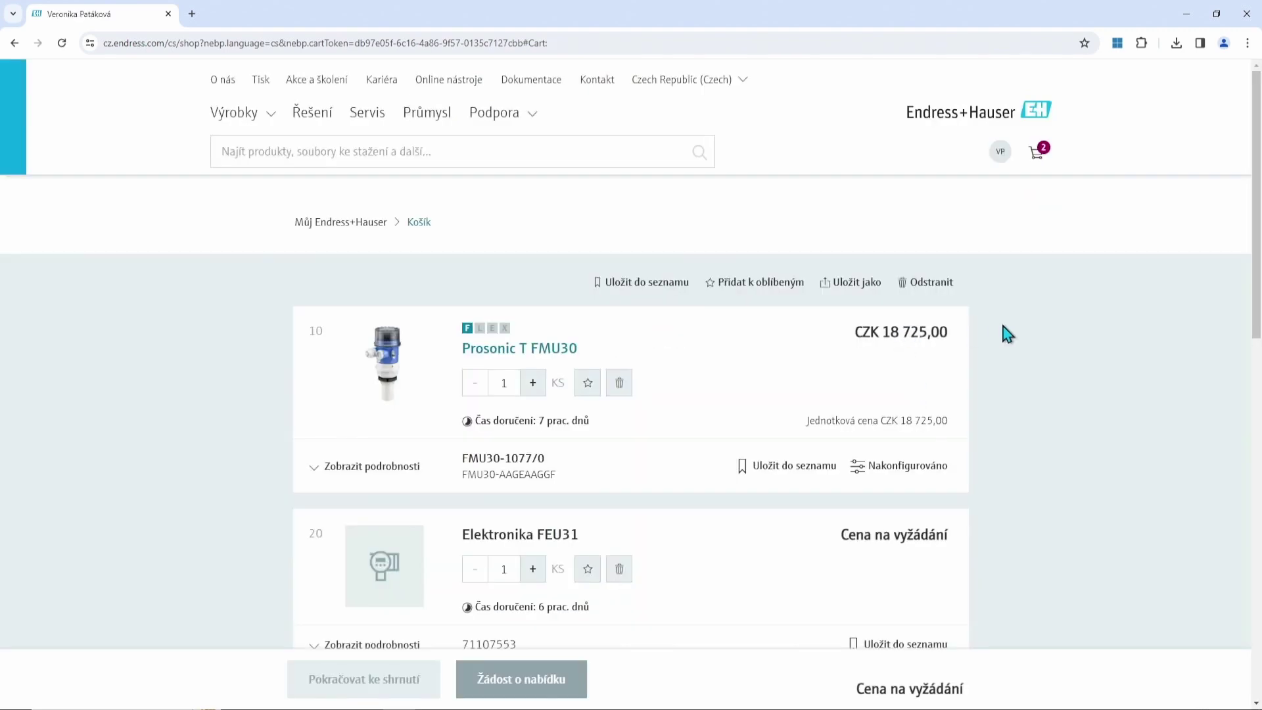
Save the FMU30 and FEU31 cart items to a new list 'Test', then return to the account overview.
{"action": "scroll", "coordinate": [1006, 329], "scroll_direction": "down", "scroll_amount": 2}
{"action": "scroll", "coordinate": [1049, 338], "scroll_direction": "up", "scroll_amount": 1}
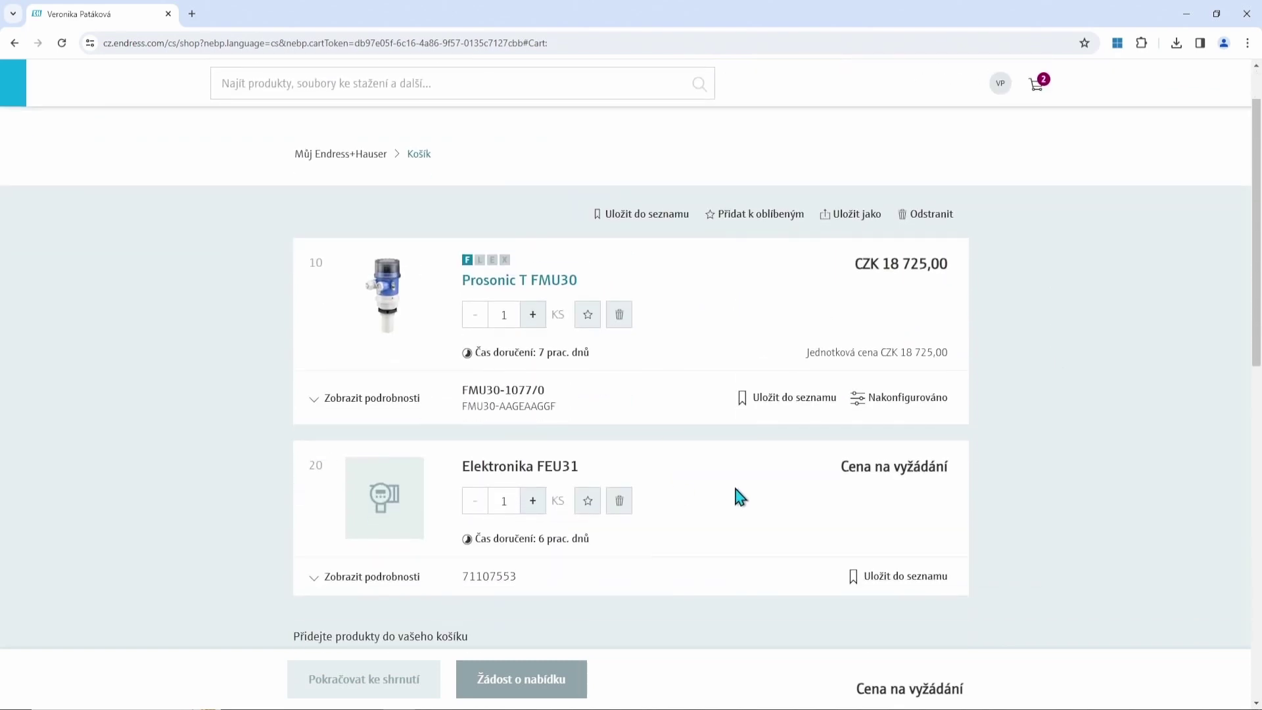
{"action": "scroll", "coordinate": [738, 481], "scroll_direction": "down", "scroll_amount": 1}
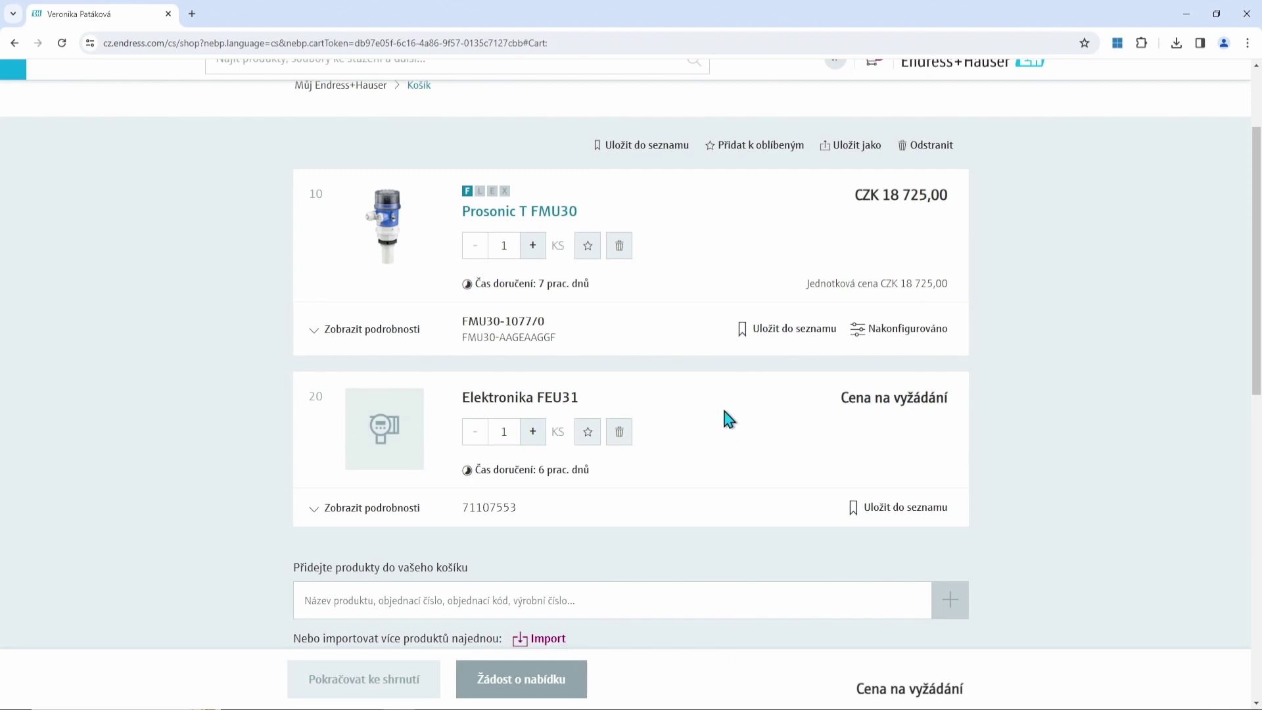
{"action": "left_click", "coordinate": [642, 150]}
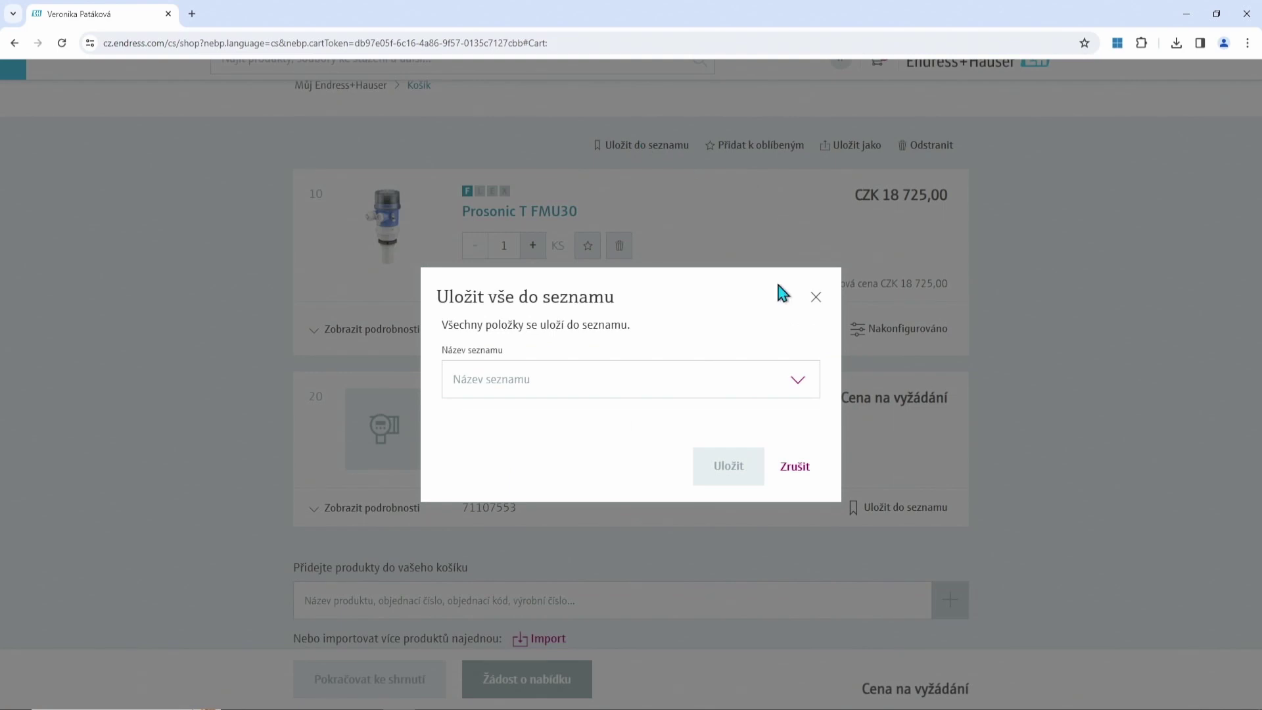
{"action": "left_click", "coordinate": [801, 384]}
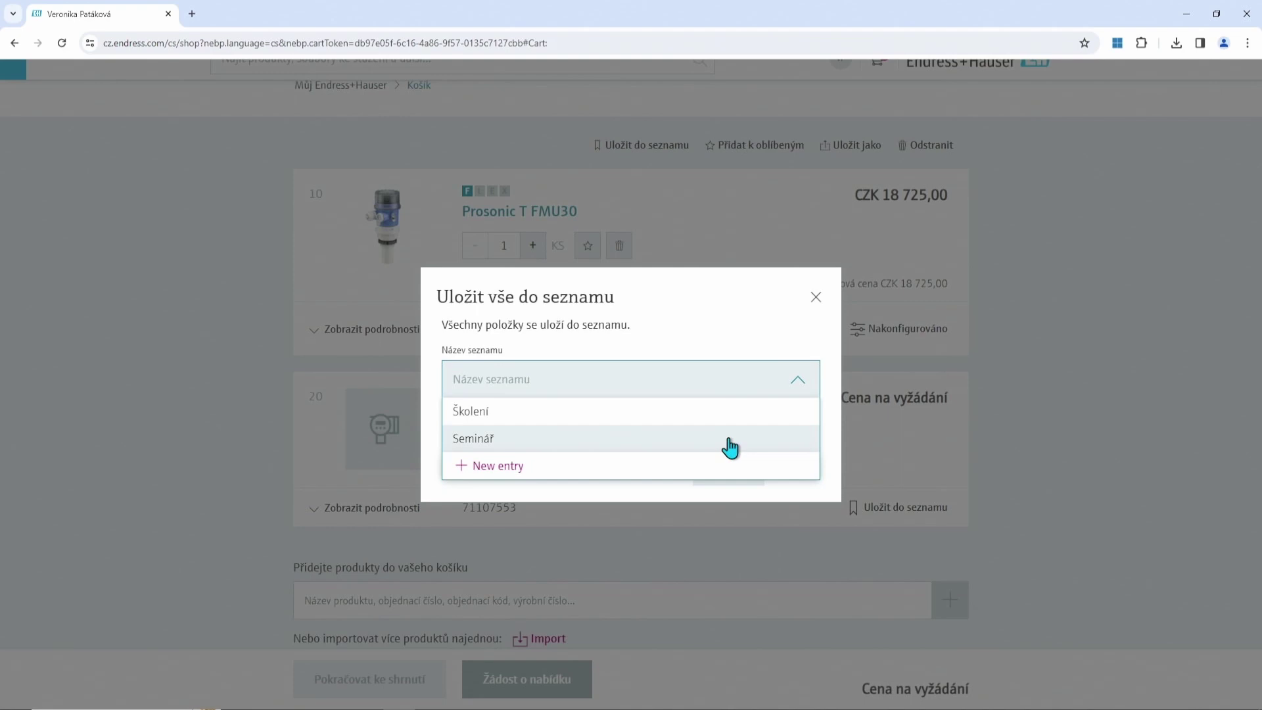
{"action": "left_click", "coordinate": [510, 468]}
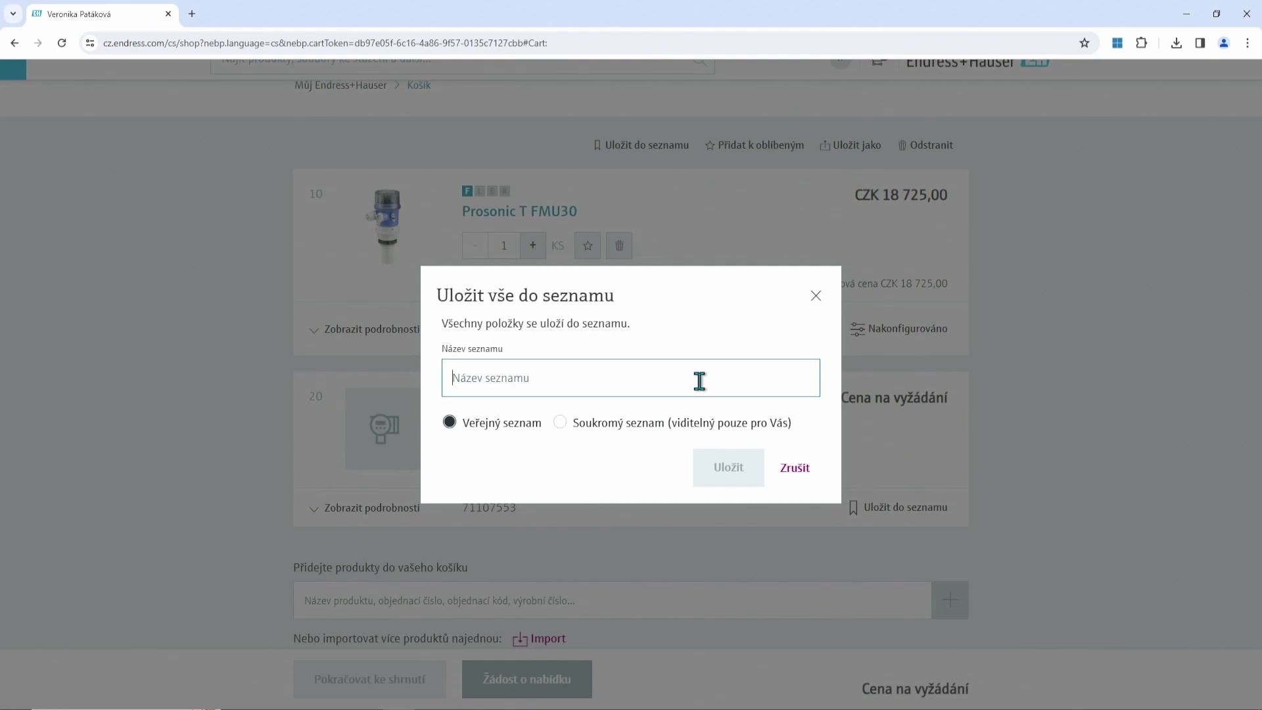
{"action": "type", "text": "Test"}
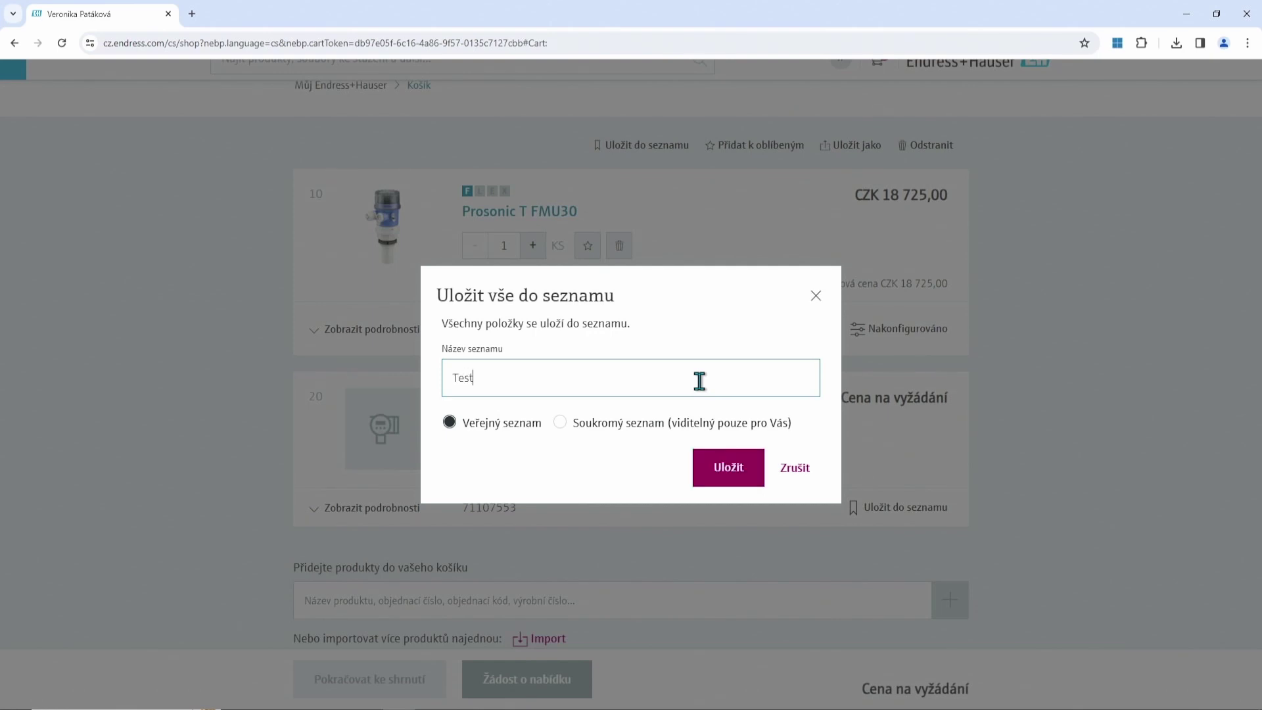
{"action": "left_click", "coordinate": [721, 469]}
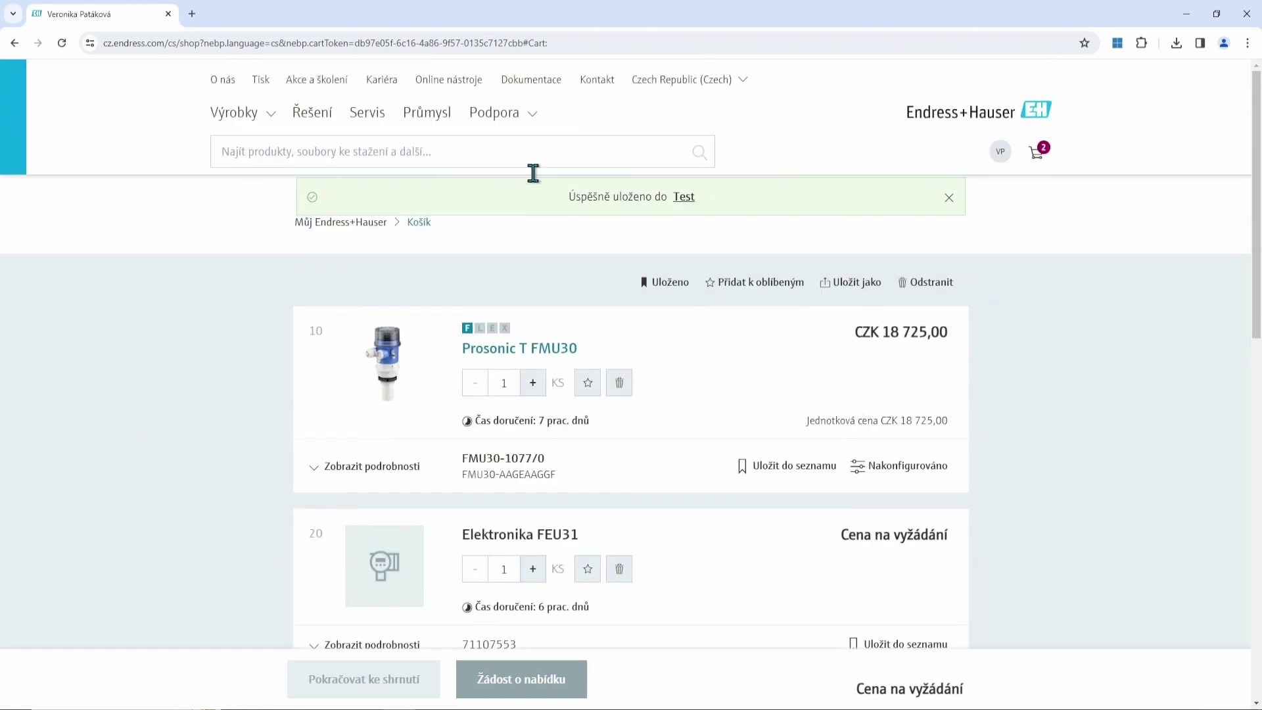
{"action": "left_click", "coordinate": [336, 235]}
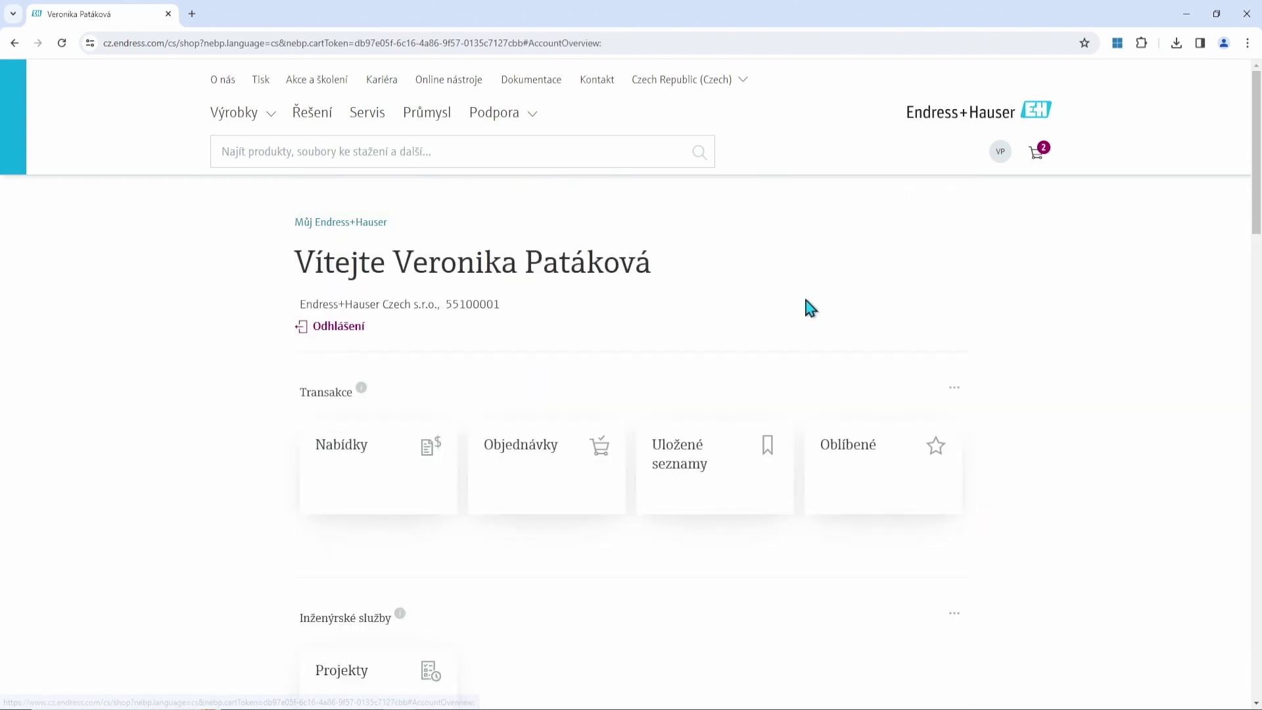
Browse the saved lists and inspect the Test list's items and actions.
{"action": "scroll", "coordinate": [799, 303], "scroll_direction": "down", "scroll_amount": 2}
{"action": "left_click", "coordinate": [756, 338]}
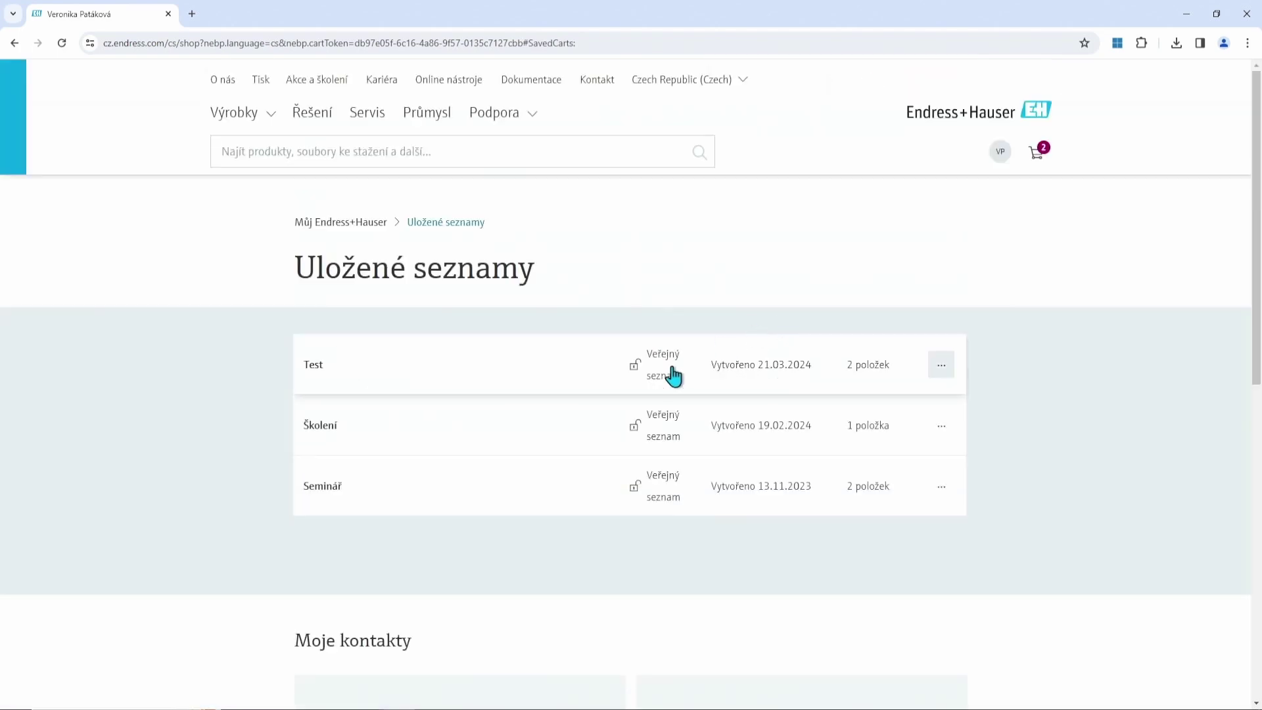
{"action": "scroll", "coordinate": [626, 315], "scroll_direction": "down", "scroll_amount": 1}
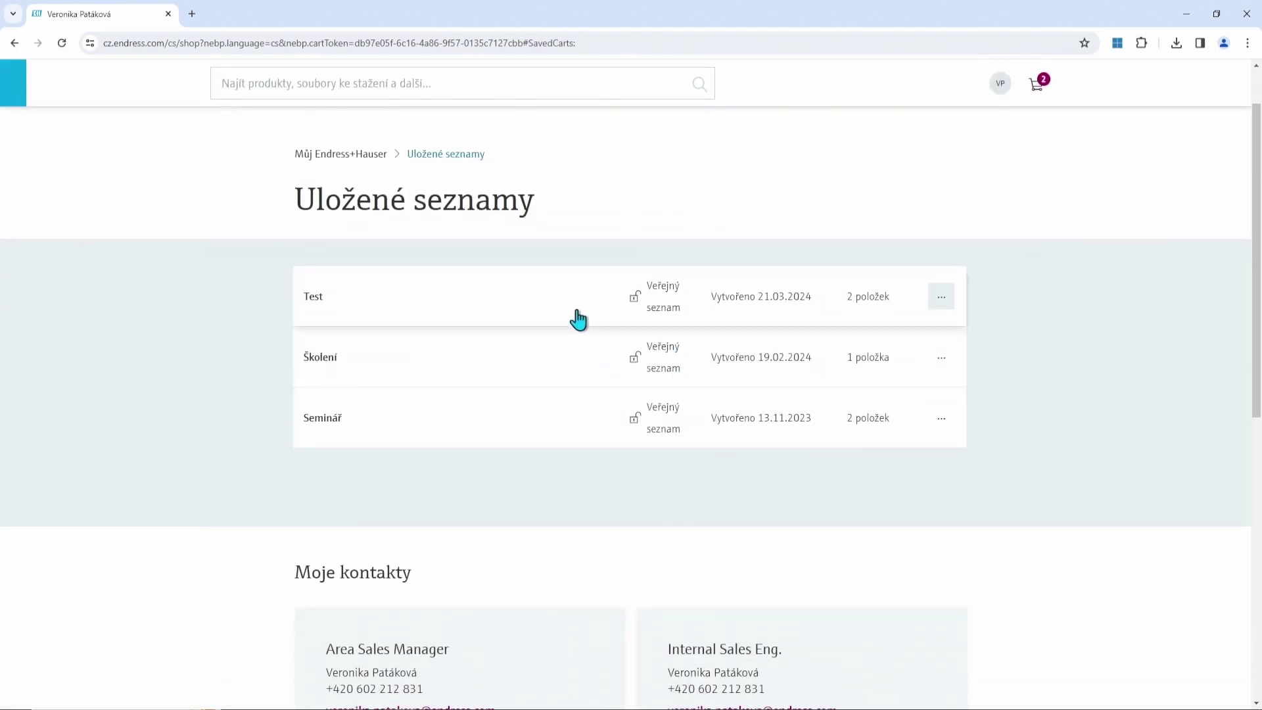
{"action": "left_click", "coordinate": [578, 313]}
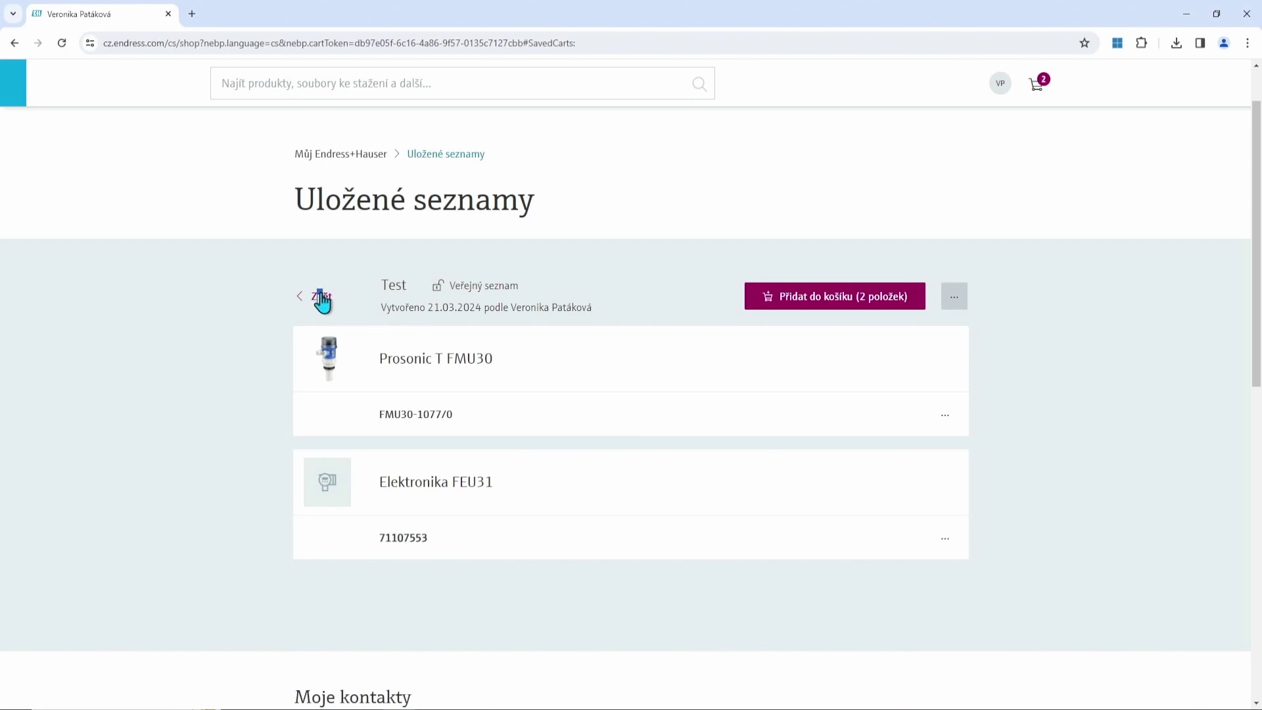
{"action": "left_click", "coordinate": [321, 297]}
{"action": "left_click", "coordinate": [942, 301]}
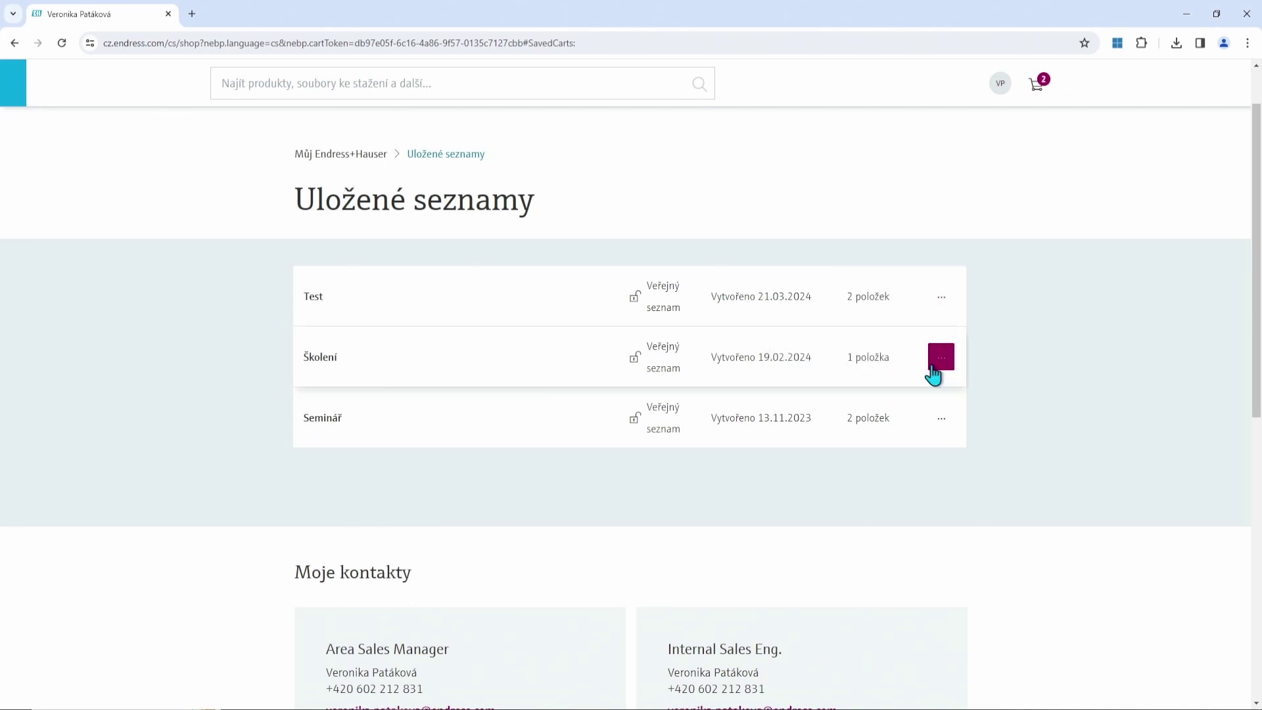
Replace the cart contents with all items from the Školení list.
{"action": "left_click", "coordinate": [941, 360]}
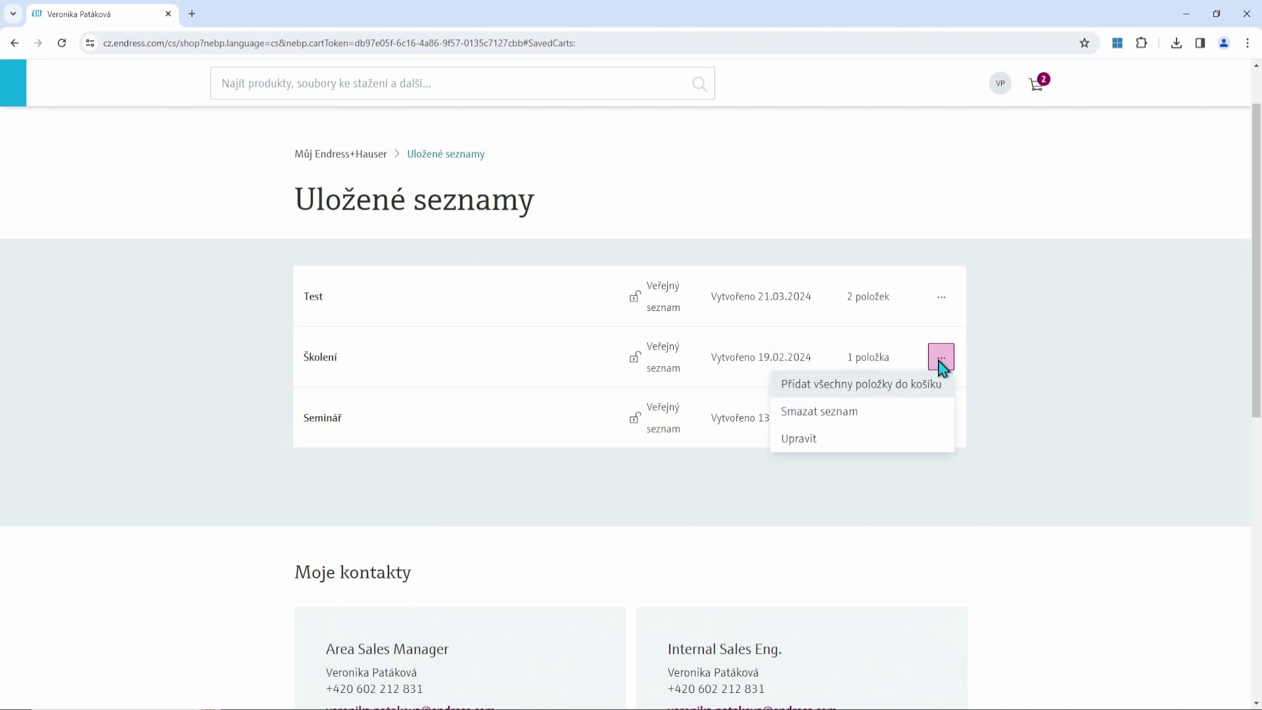
{"action": "left_click", "coordinate": [421, 365]}
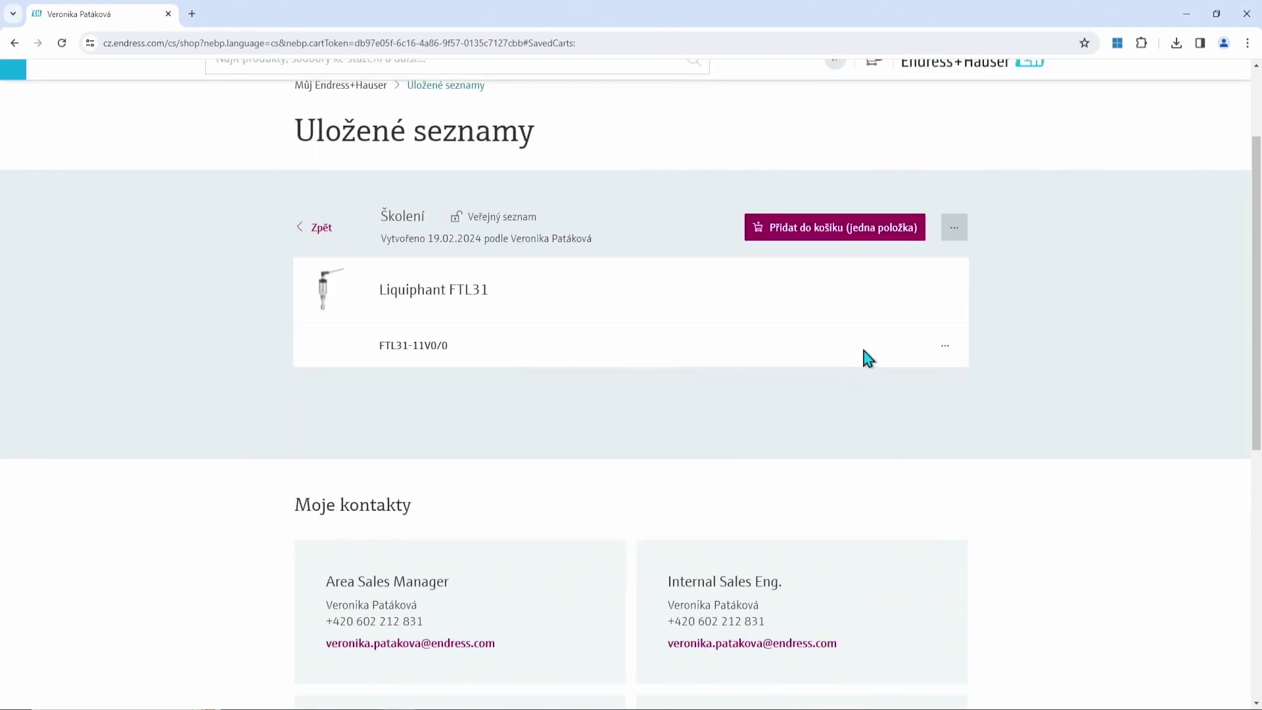
{"action": "left_click", "coordinate": [955, 230]}
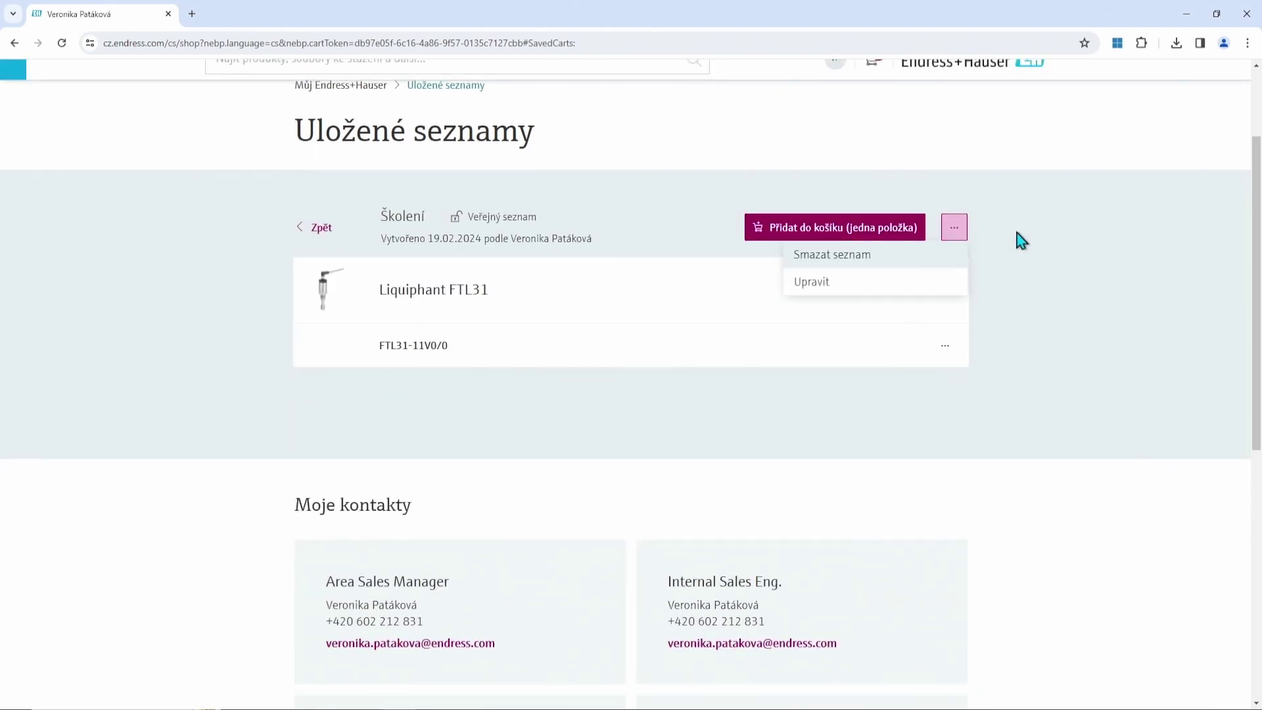
{"action": "left_click", "coordinate": [321, 228]}
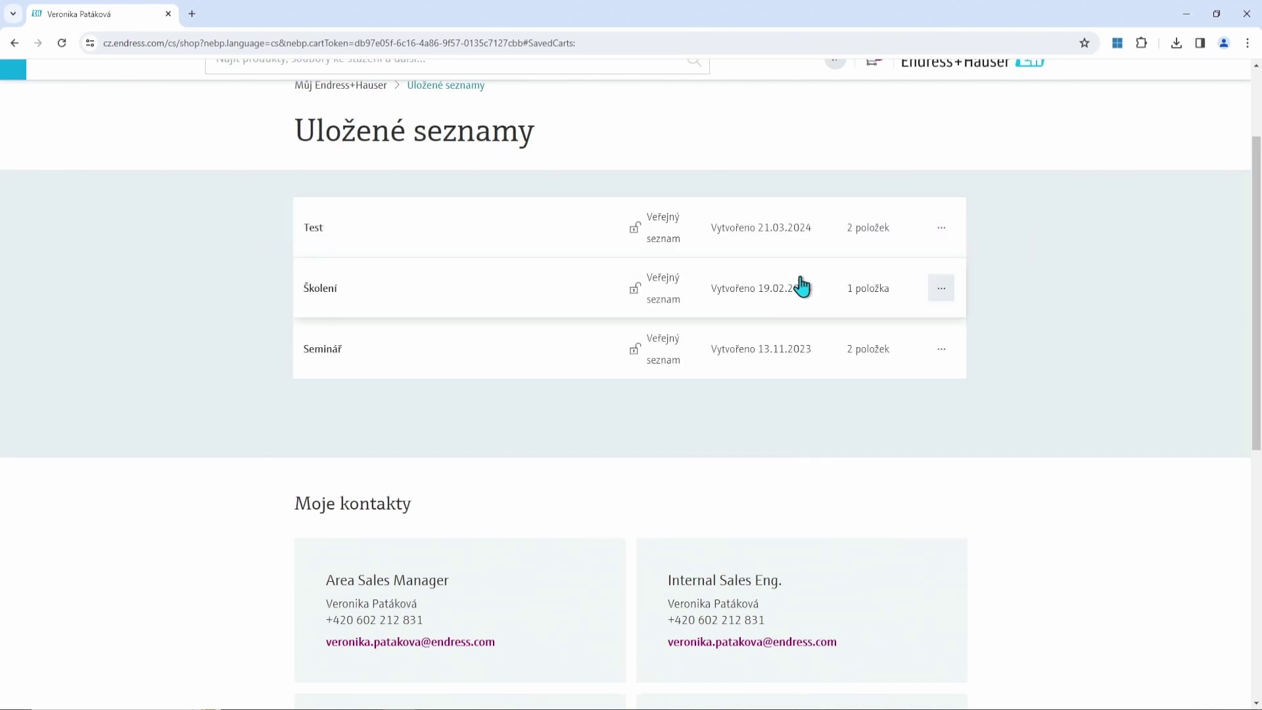
{"action": "left_click", "coordinate": [942, 289]}
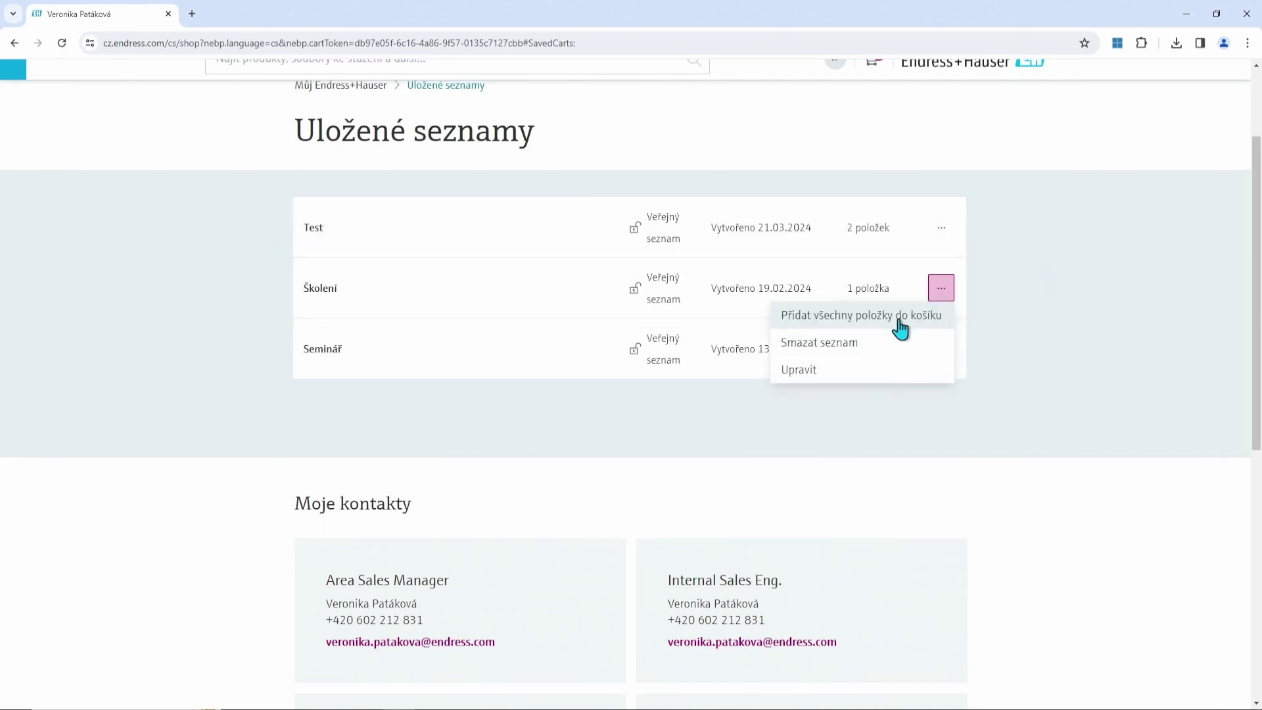
{"action": "left_click", "coordinate": [901, 327]}
{"action": "left_click", "coordinate": [487, 437]}
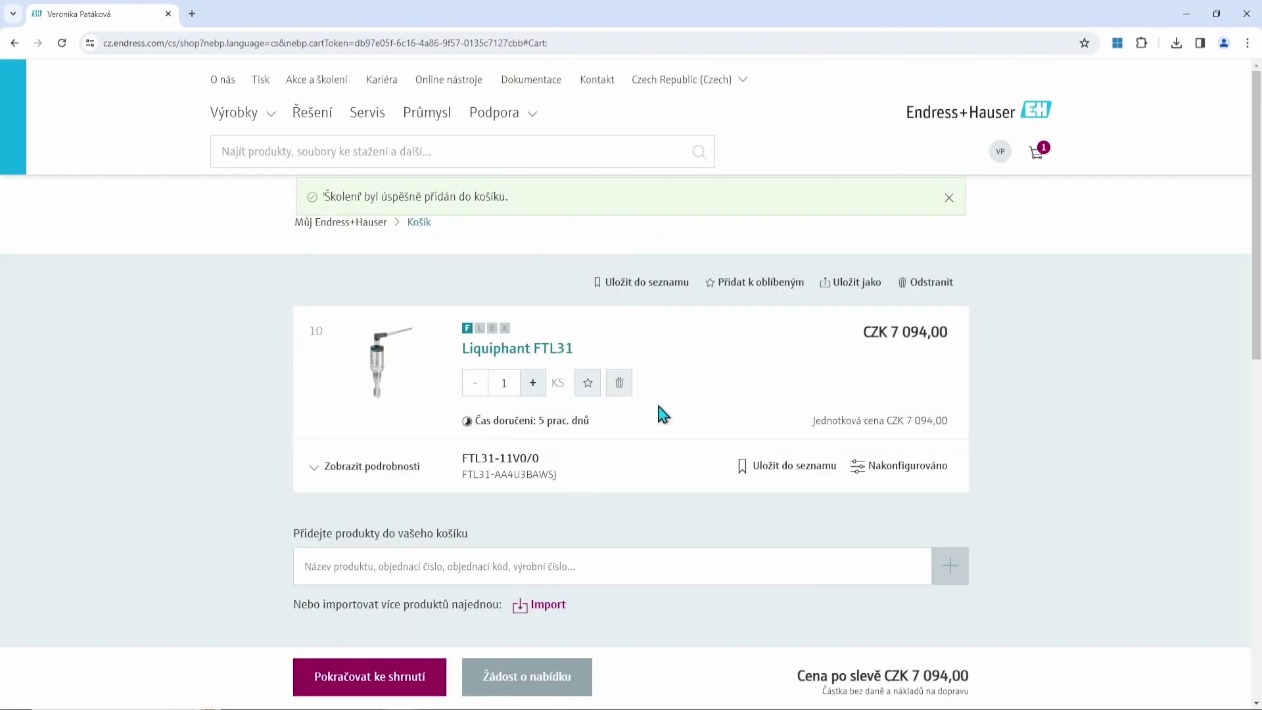
Proceed from the cart to the shipping step and list the available delivery addresses.
{"action": "scroll", "coordinate": [670, 408], "scroll_direction": "down", "scroll_amount": 2}
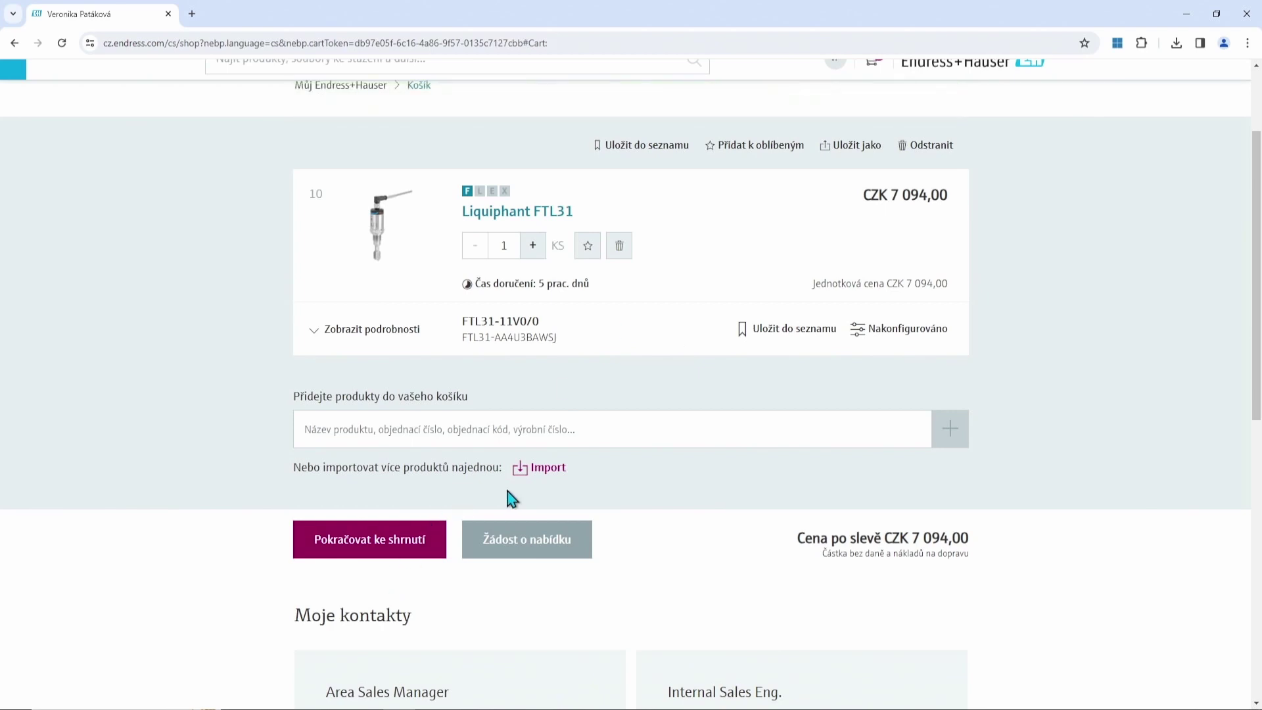
{"action": "left_click", "coordinate": [398, 560]}
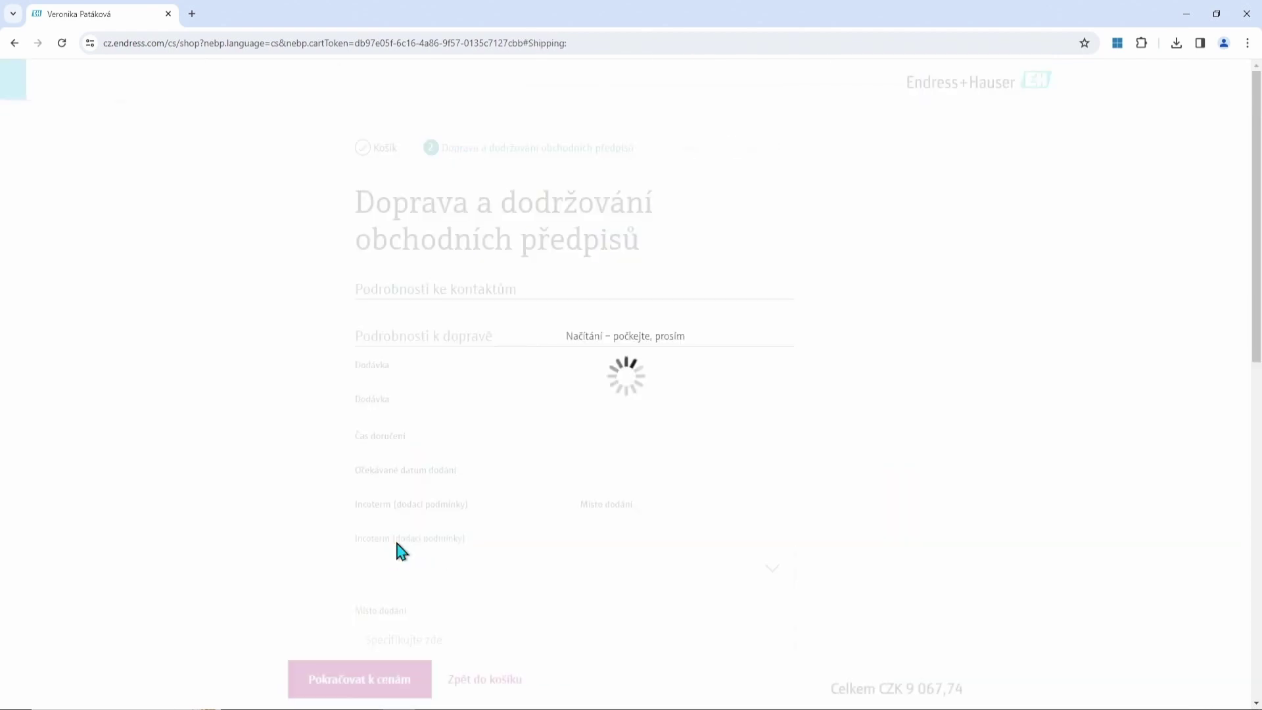
{"action": "scroll", "coordinate": [762, 473], "scroll_direction": "down", "scroll_amount": 3}
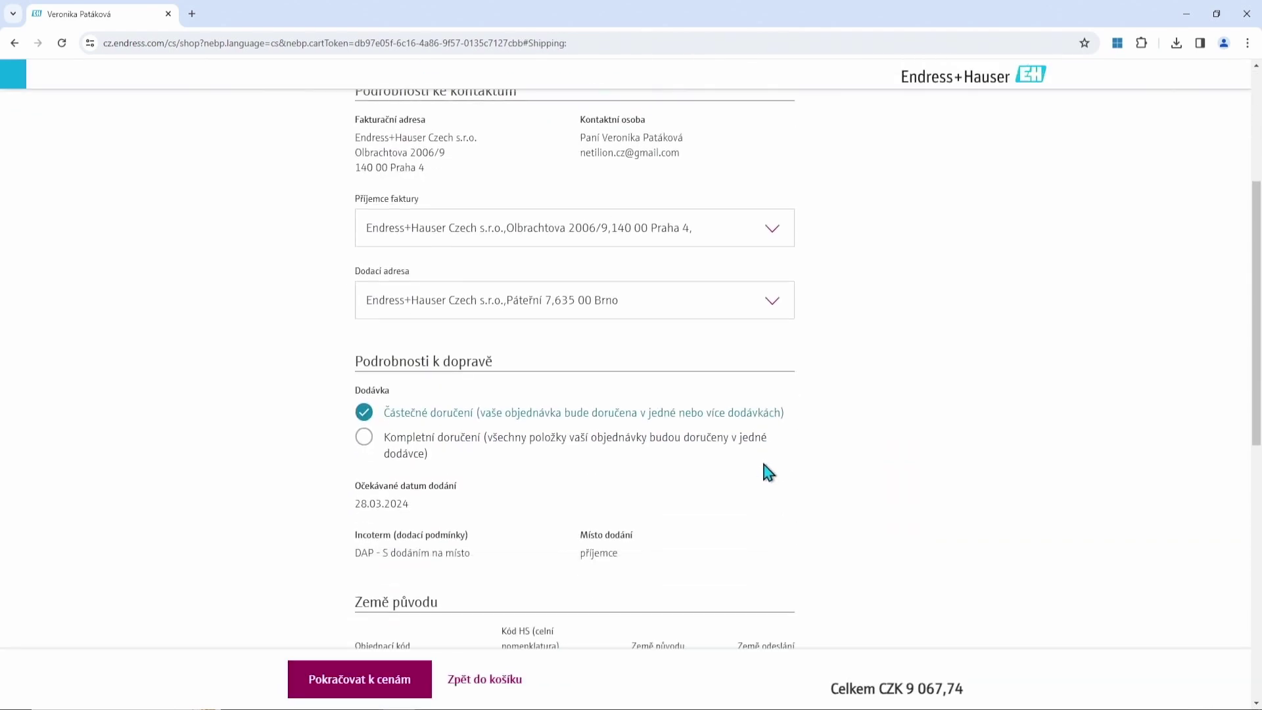
{"action": "scroll", "coordinate": [767, 463], "scroll_direction": "up", "scroll_amount": 2}
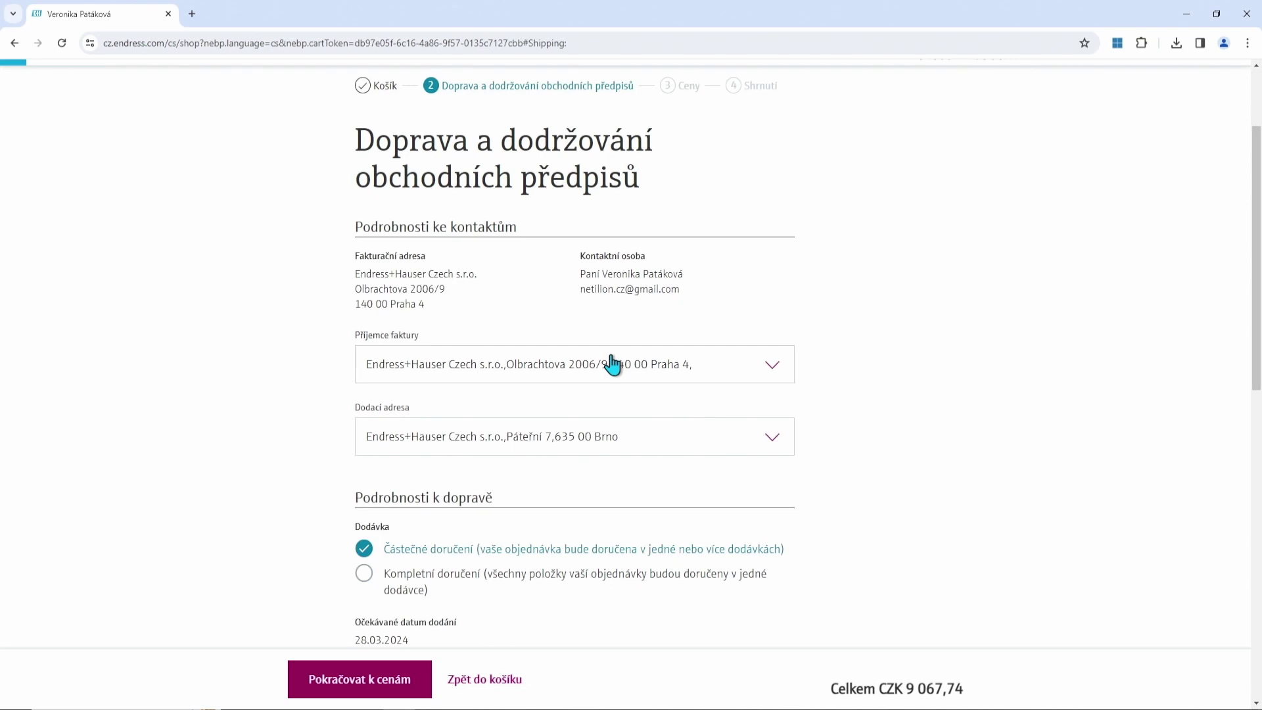
{"action": "scroll", "coordinate": [874, 369], "scroll_direction": "down", "scroll_amount": 1}
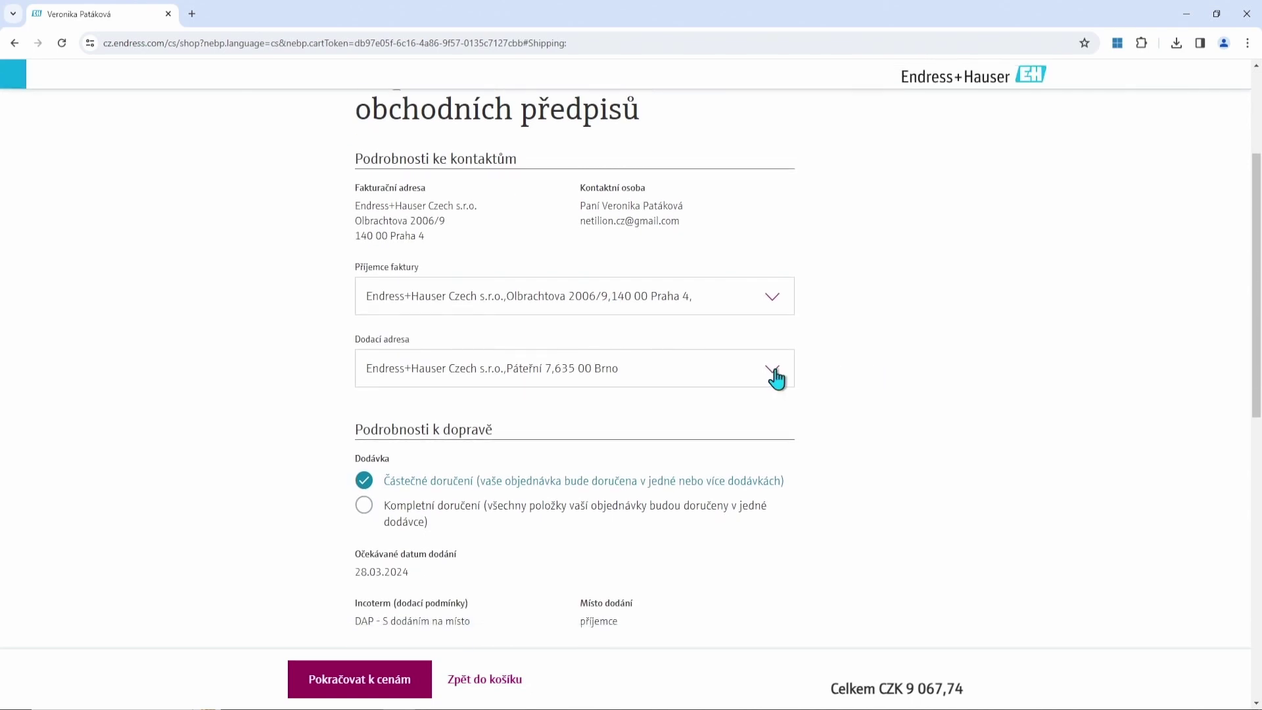
{"action": "left_click", "coordinate": [776, 378]}
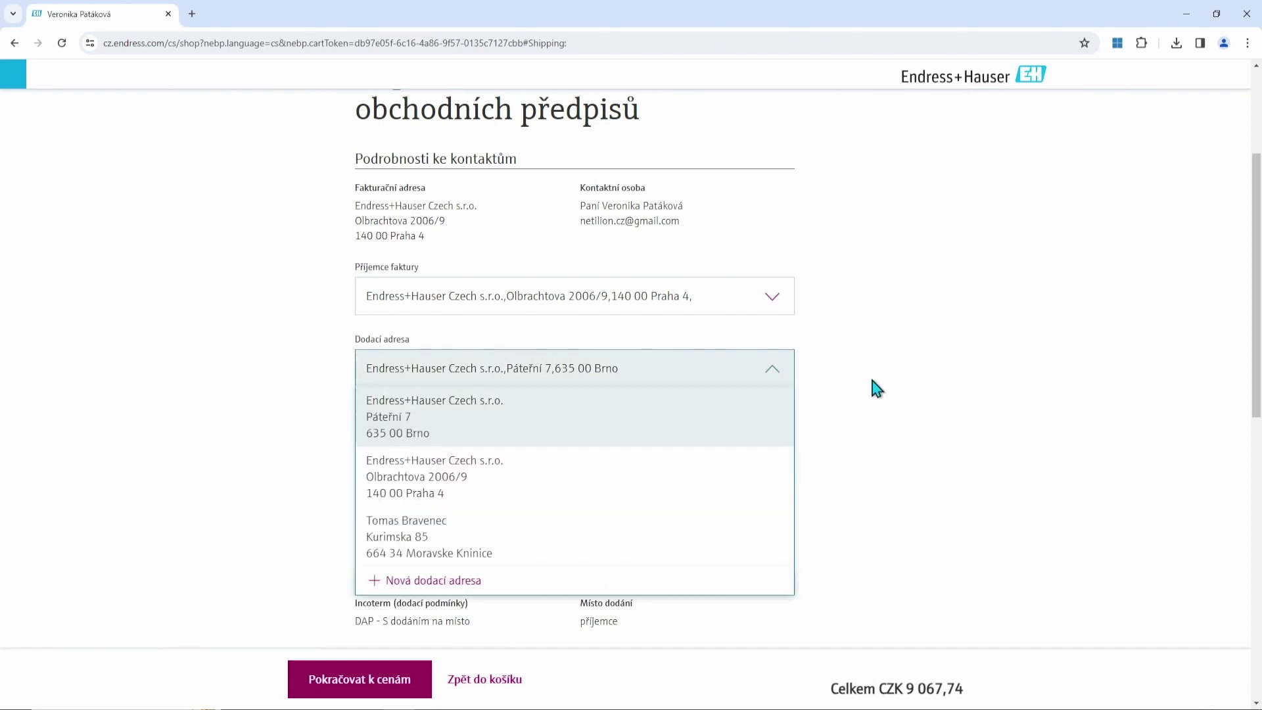
{"action": "scroll", "coordinate": [870, 373], "scroll_direction": "down", "scroll_amount": 1}
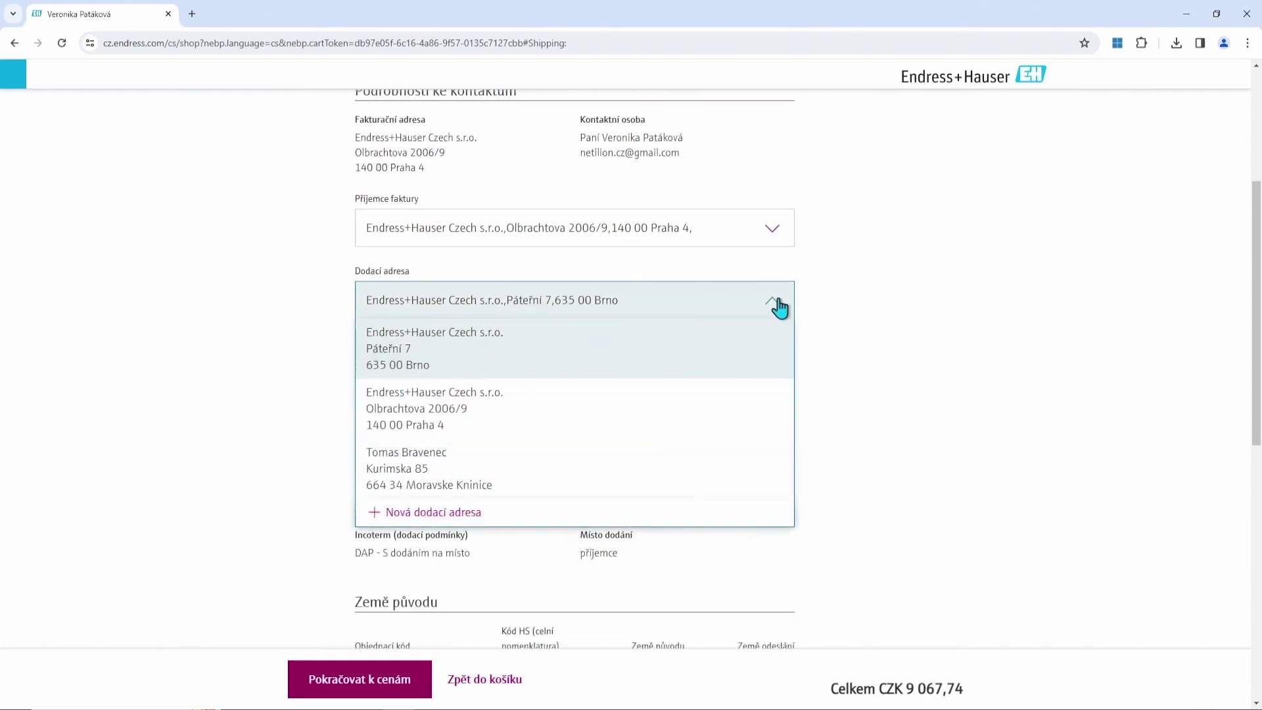
Add and save a new delivery address: Endress+Hauser, Olbrachtova 2006, 140 00 Praha 4.
{"action": "left_click", "coordinate": [490, 519]}
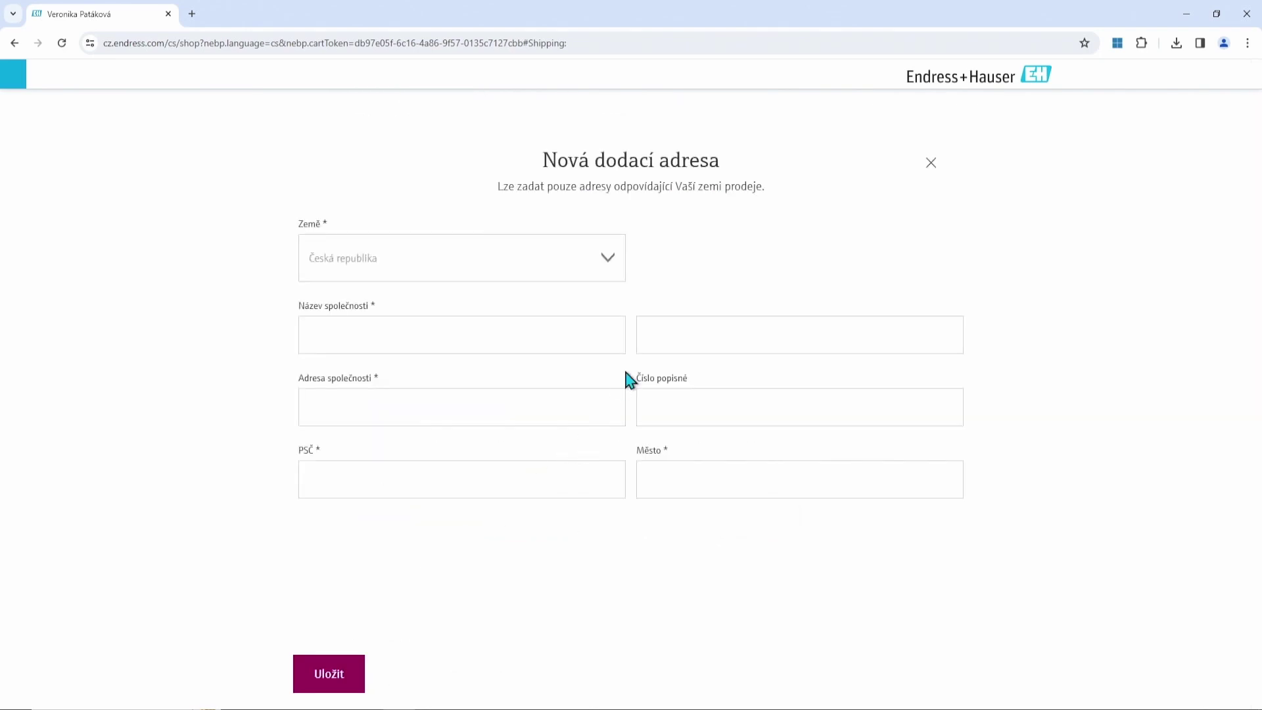
{"action": "left_click", "coordinate": [534, 340]}
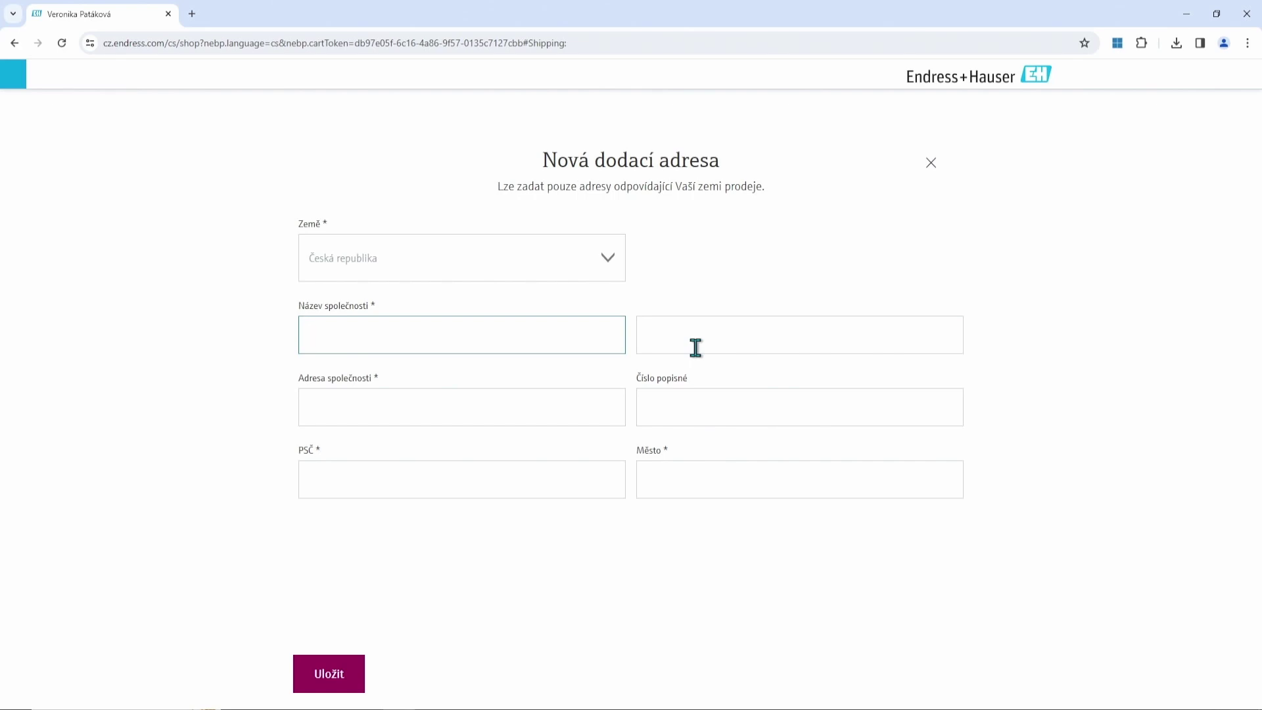
{"action": "type", "text": "Endress+Hauser"}
{"action": "left_click", "coordinate": [508, 411]}
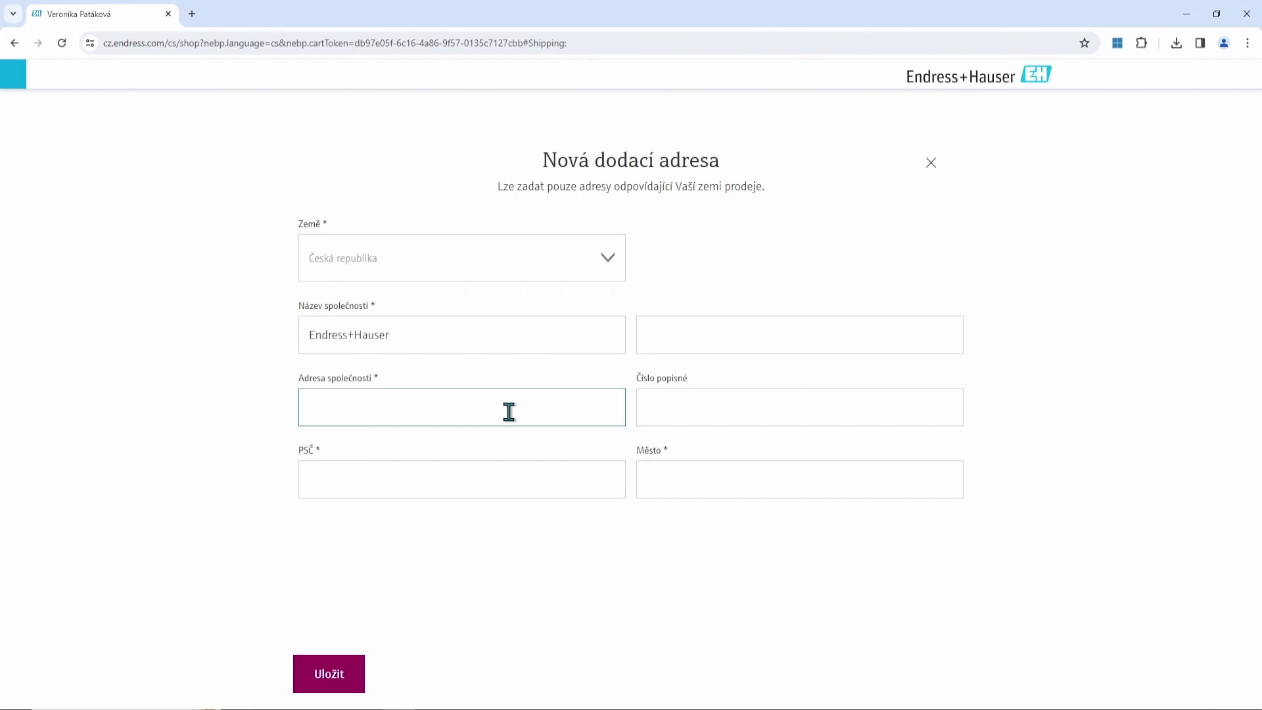
{"action": "type", "text": "Olbrachtova"}
{"action": "left_click", "coordinate": [774, 412]}
{"action": "type", "text": "2006"}
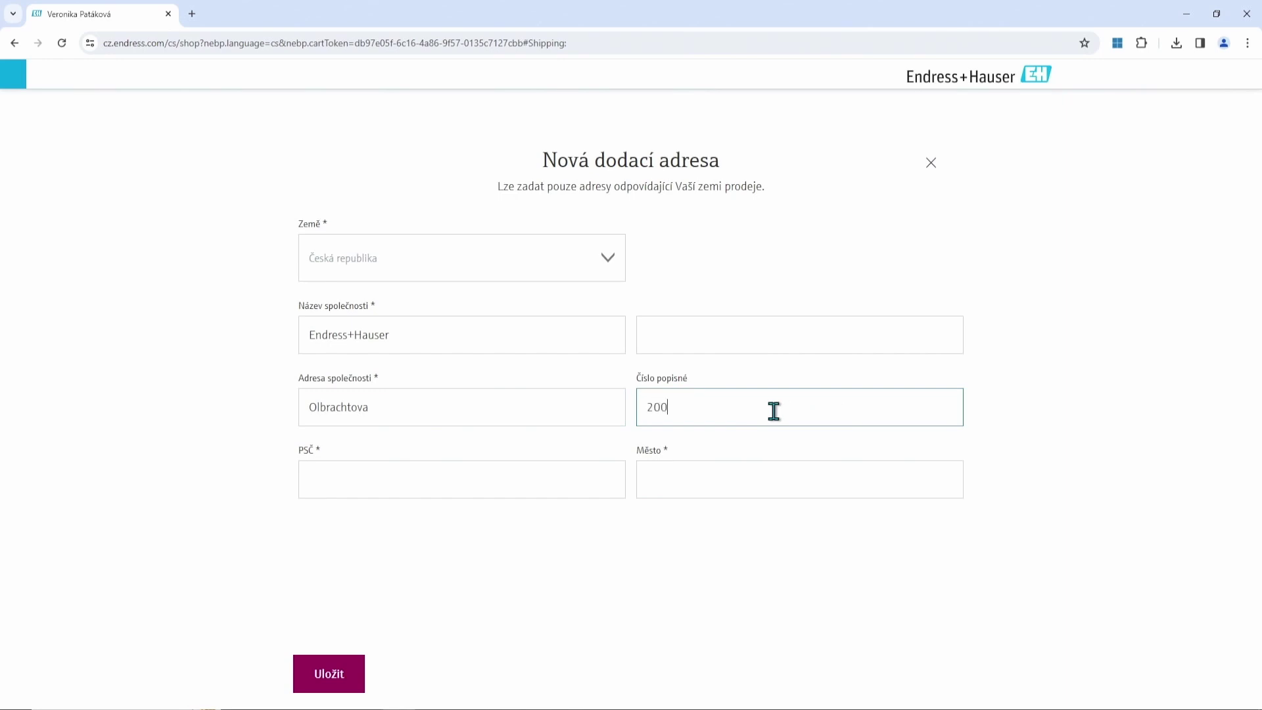
{"action": "left_click", "coordinate": [523, 493]}
{"action": "type", "text": "140 00"}
{"action": "left_click", "coordinate": [677, 482]}
{"action": "type", "text": "Praha"}
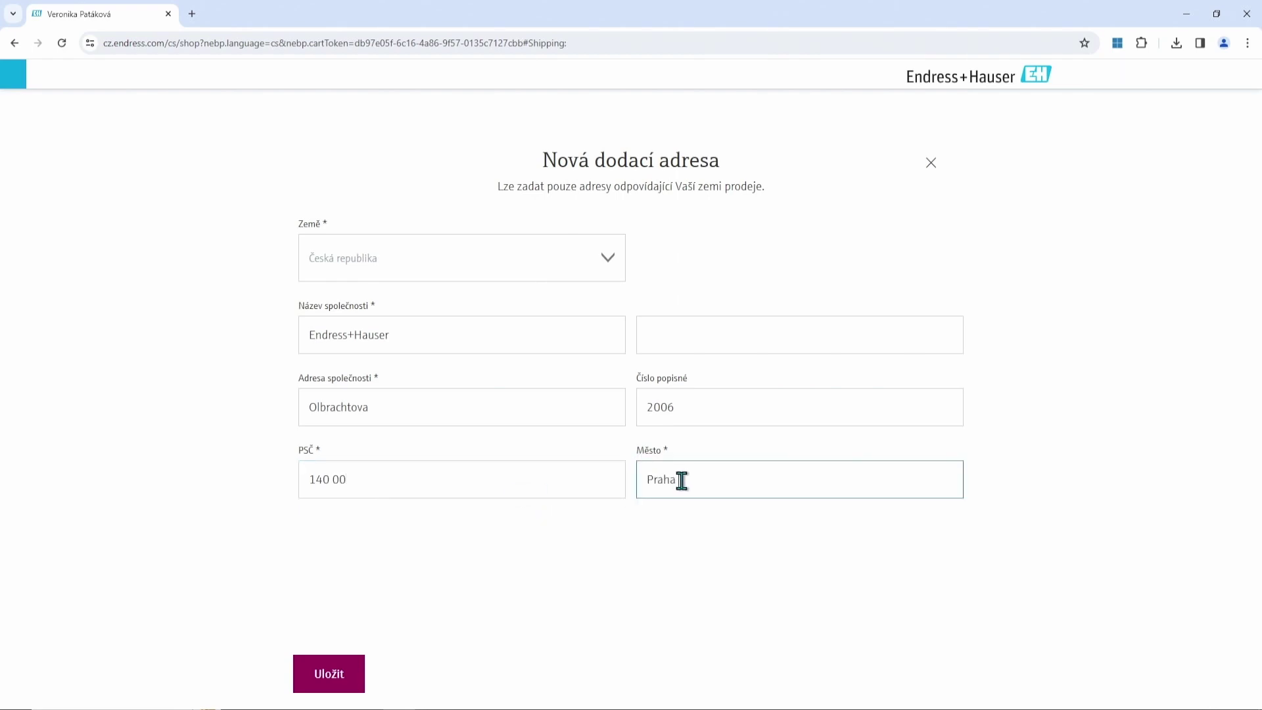
{"action": "type", "text": " 4"}
{"action": "left_click", "coordinate": [315, 679]}
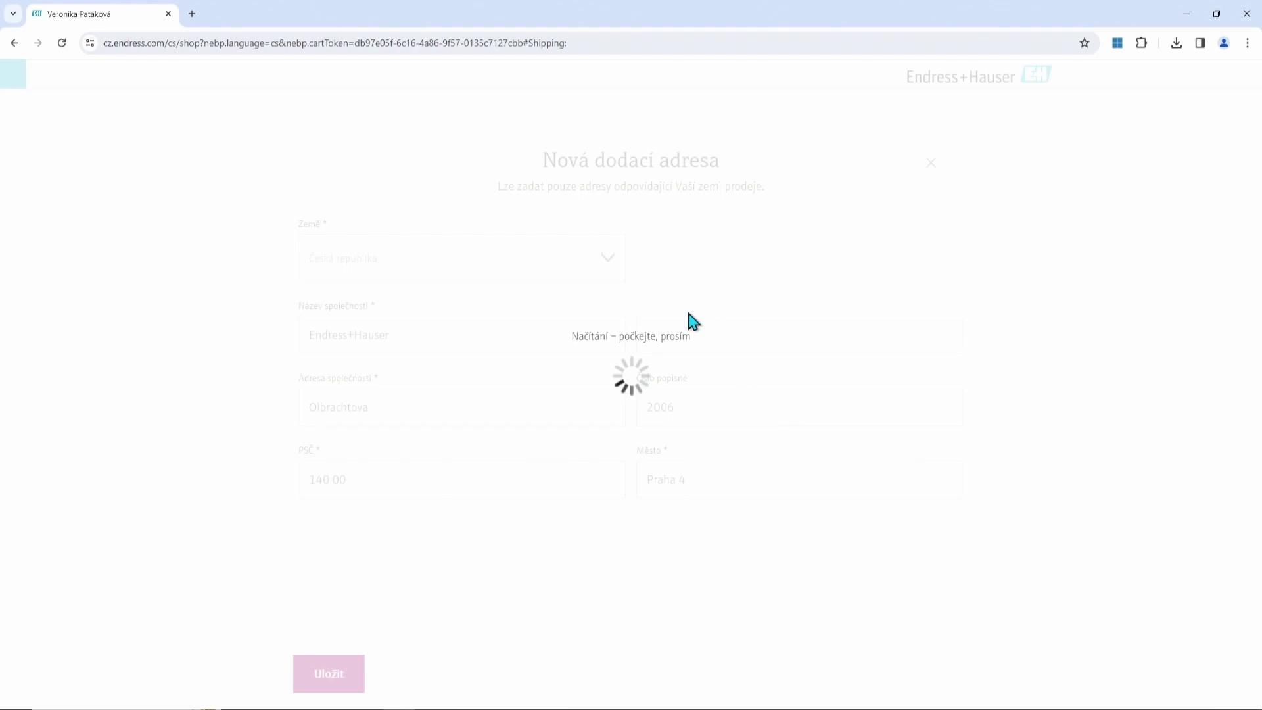
Advance the checkout through the Ceny pricing step to the Shrnutí summary totalling CZK 9 067,74.
{"action": "scroll", "coordinate": [689, 324], "scroll_direction": "down", "scroll_amount": 2}
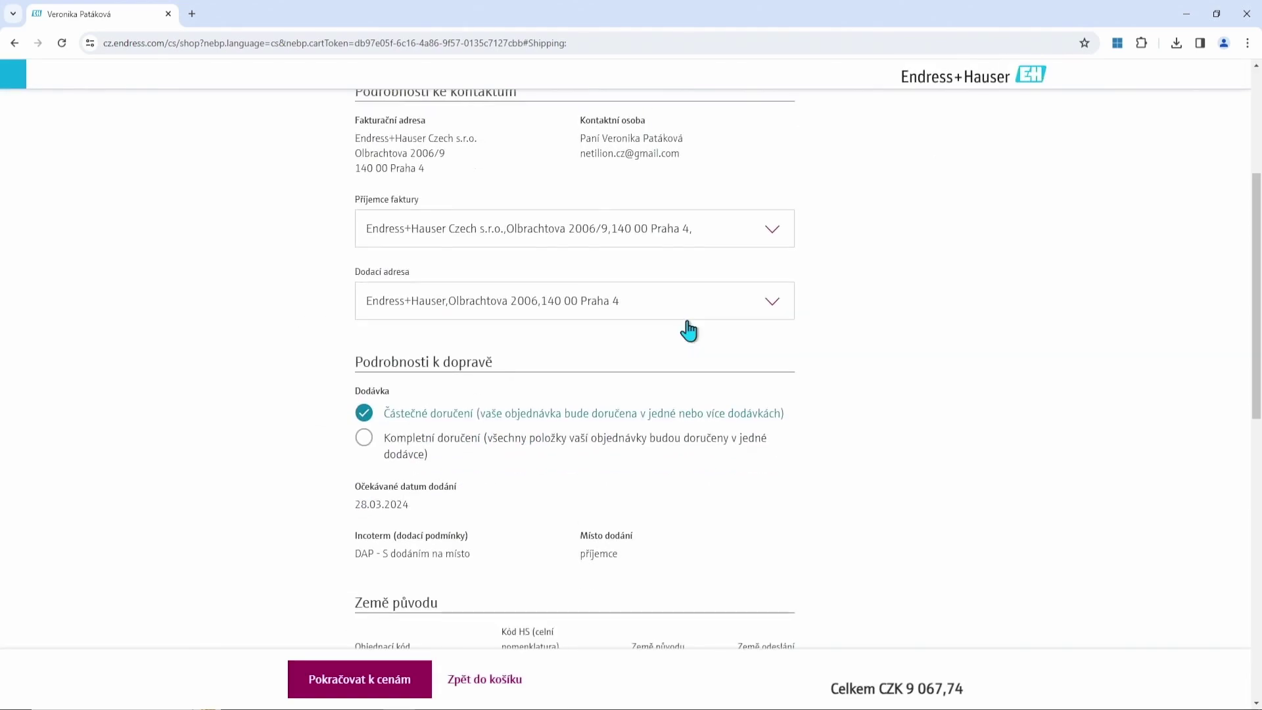
{"action": "scroll", "coordinate": [688, 324], "scroll_direction": "down", "scroll_amount": 1}
{"action": "scroll", "coordinate": [688, 330], "scroll_direction": "down", "scroll_amount": 2}
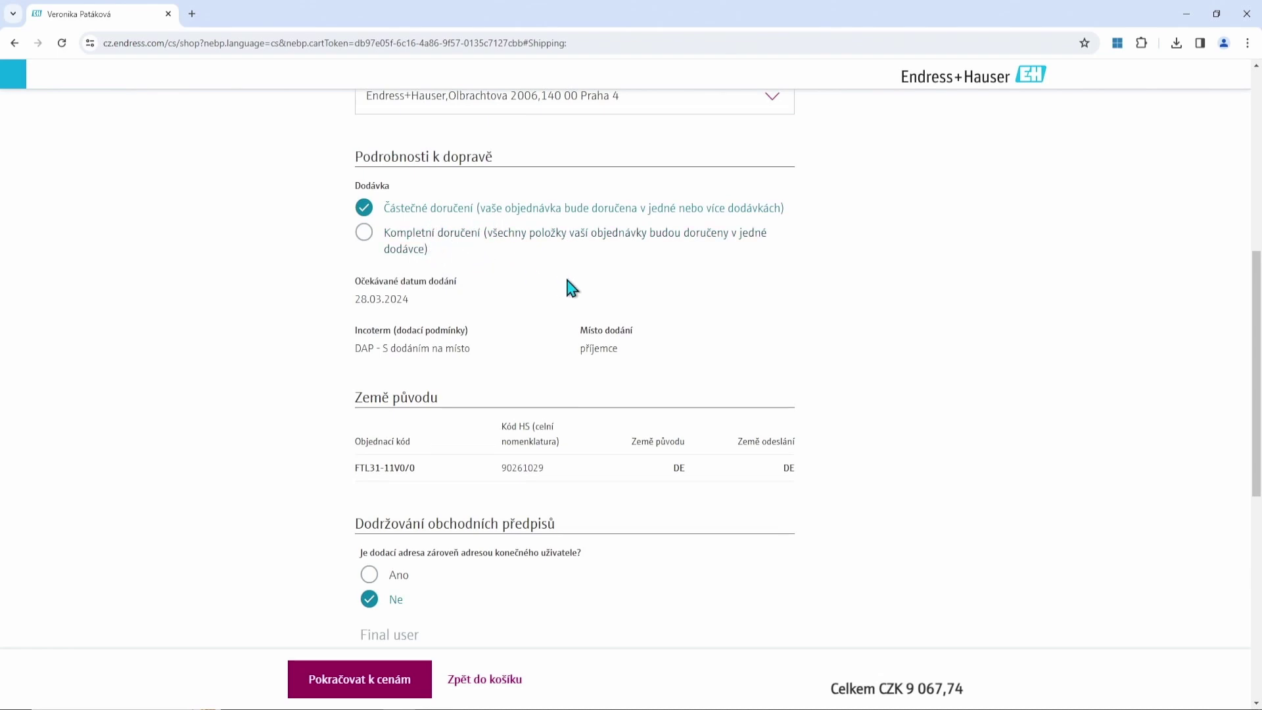
{"action": "scroll", "coordinate": [569, 289], "scroll_direction": "down", "scroll_amount": 3}
{"action": "scroll", "coordinate": [563, 299], "scroll_direction": "down", "scroll_amount": 1}
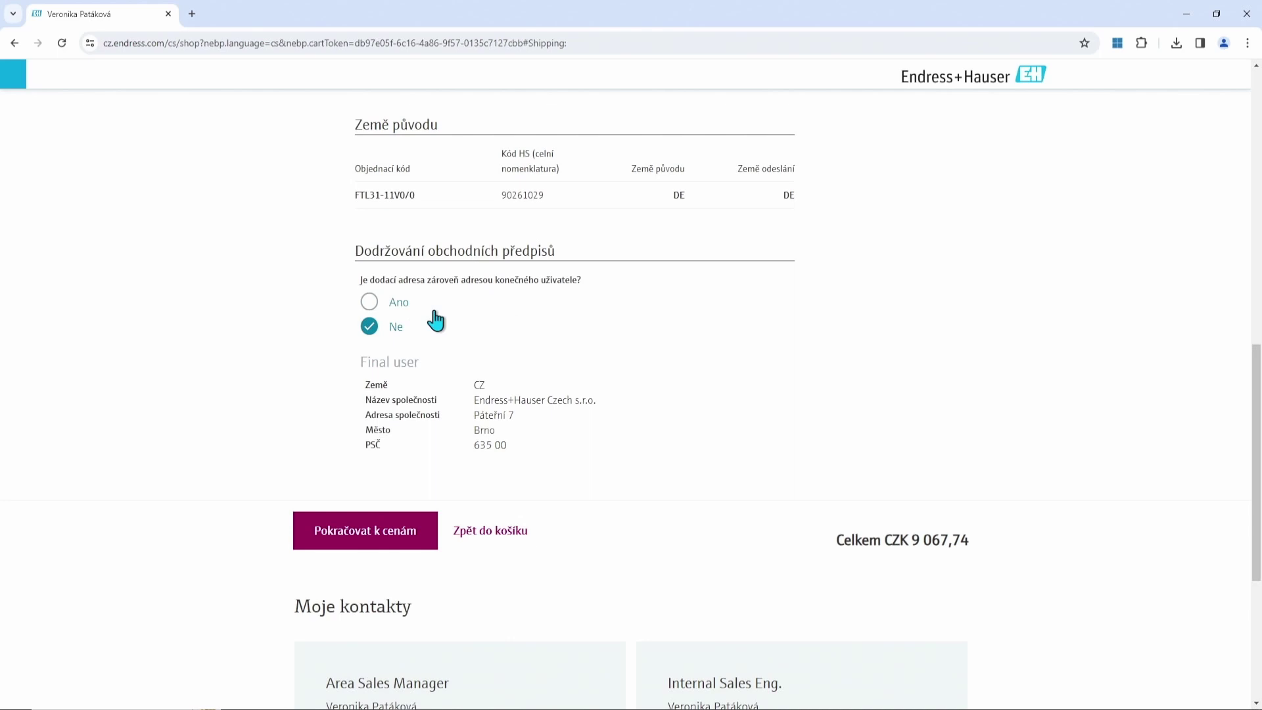
{"action": "scroll", "coordinate": [511, 321], "scroll_direction": "down", "scroll_amount": 2}
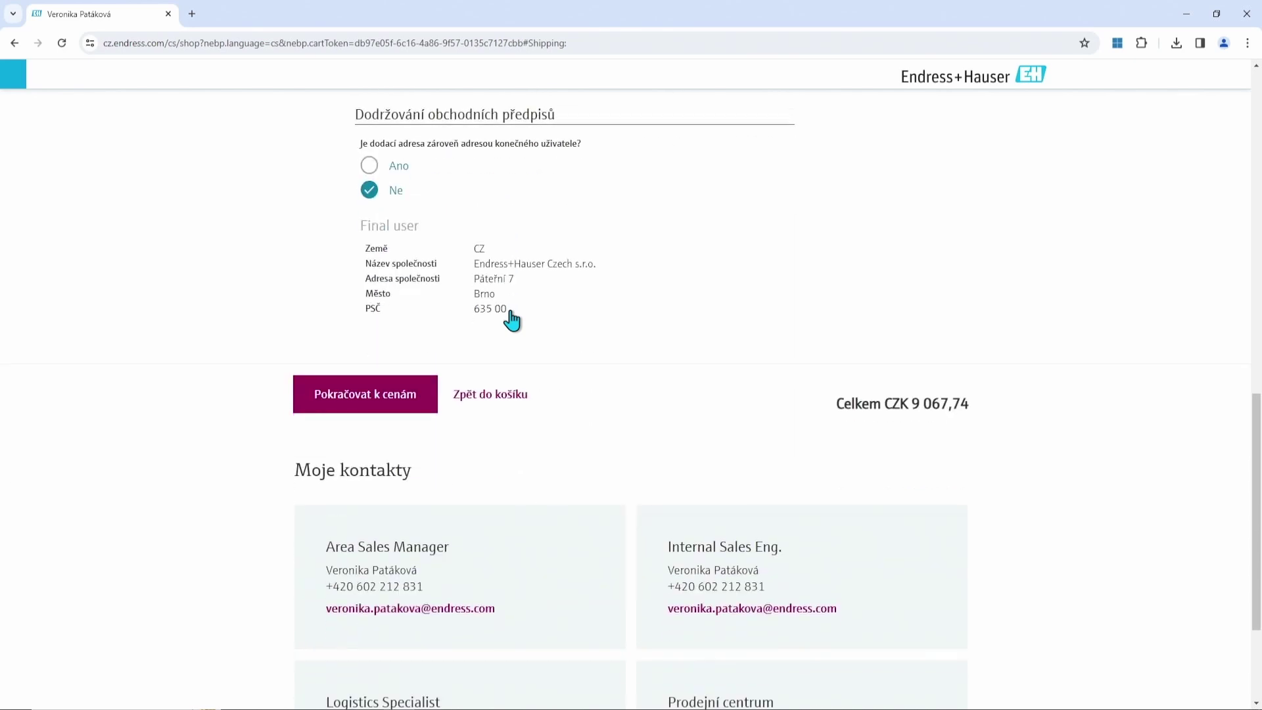
{"action": "left_click", "coordinate": [380, 407]}
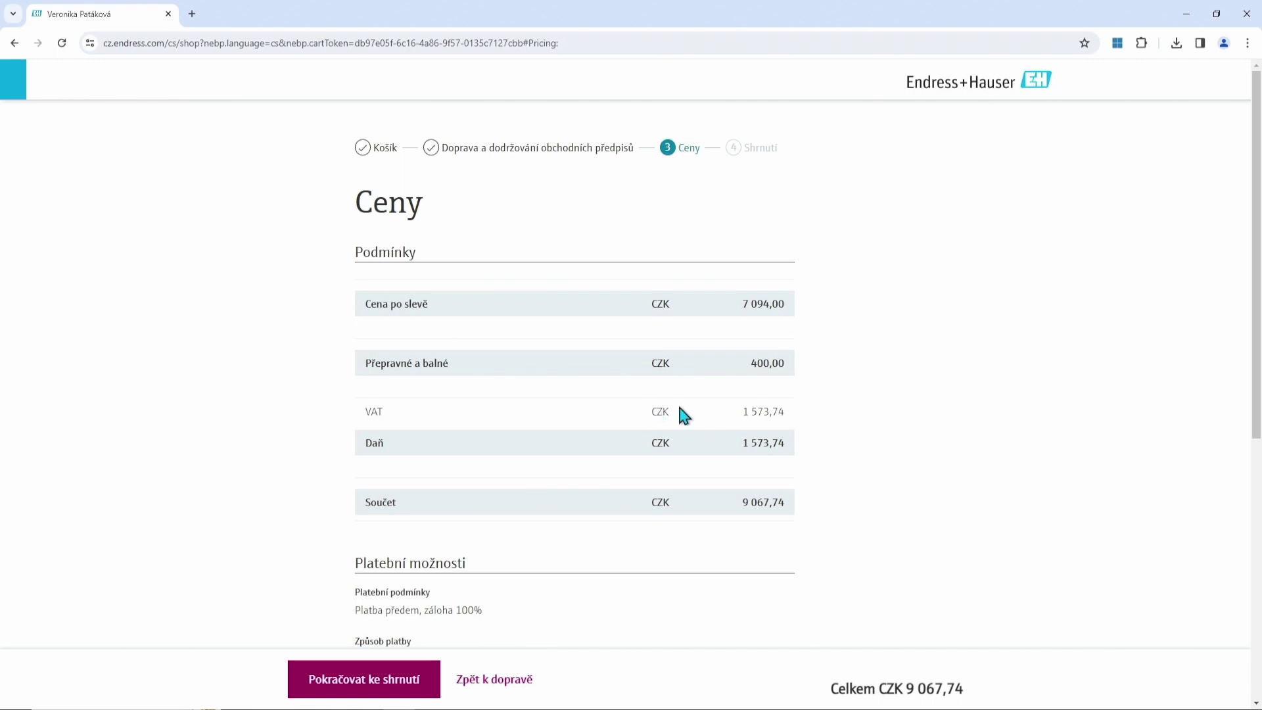
{"action": "scroll", "coordinate": [753, 409], "scroll_direction": "down", "scroll_amount": 3}
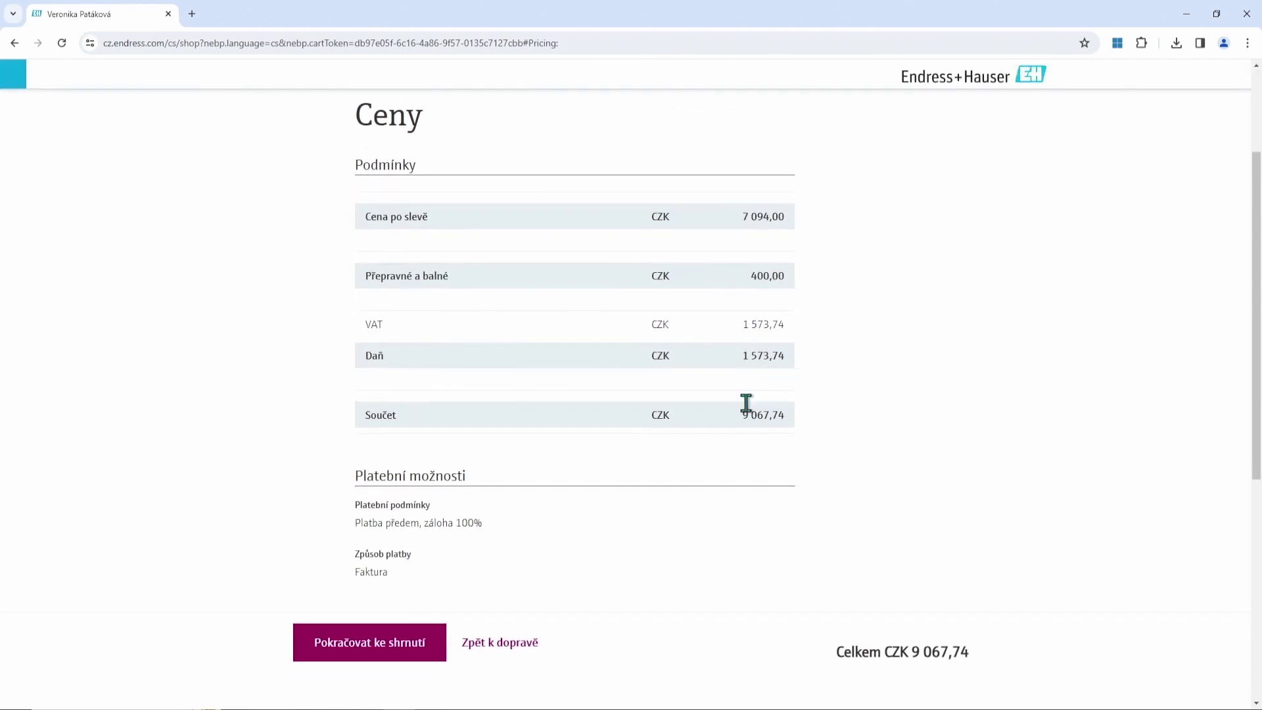
{"action": "left_click", "coordinate": [395, 536]}
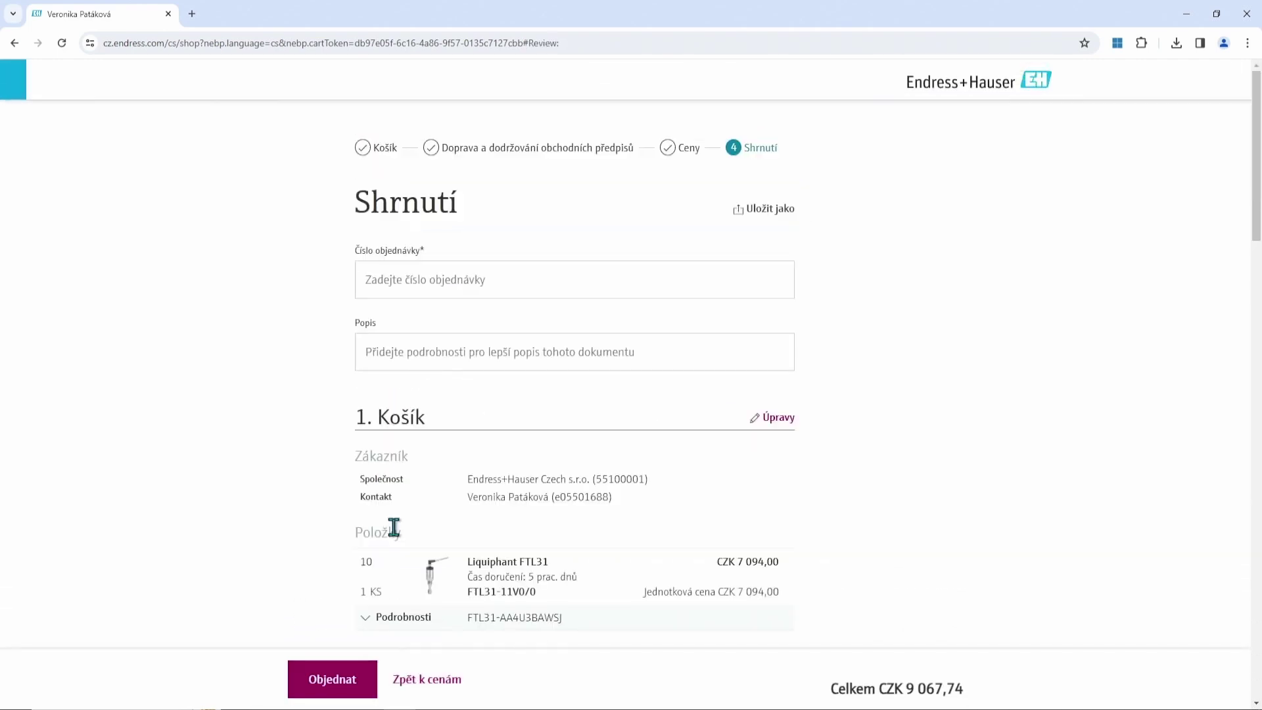
Enter order number 'Test' and attempt to submit the order.
{"action": "scroll", "coordinate": [689, 393], "scroll_direction": "down", "scroll_amount": 1}
{"action": "left_click", "coordinate": [541, 215]}
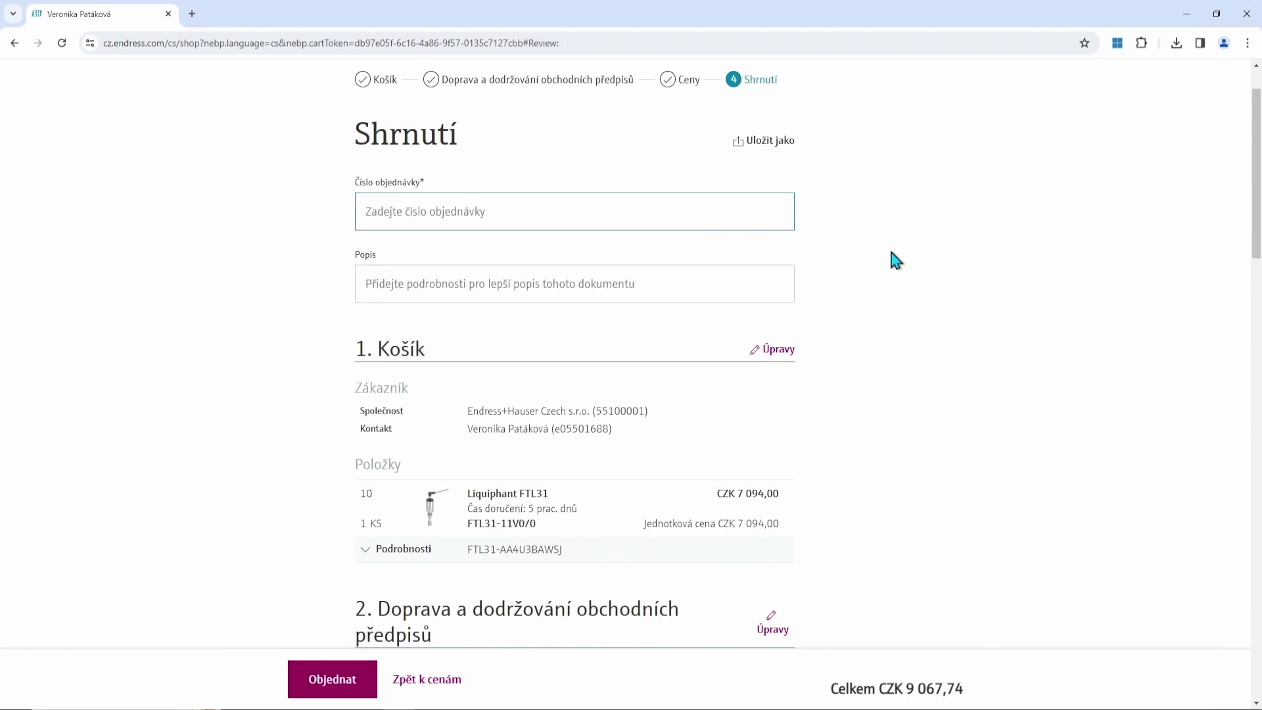
{"action": "type", "text": "Test"}
{"action": "scroll", "coordinate": [835, 310], "scroll_direction": "down", "scroll_amount": 1}
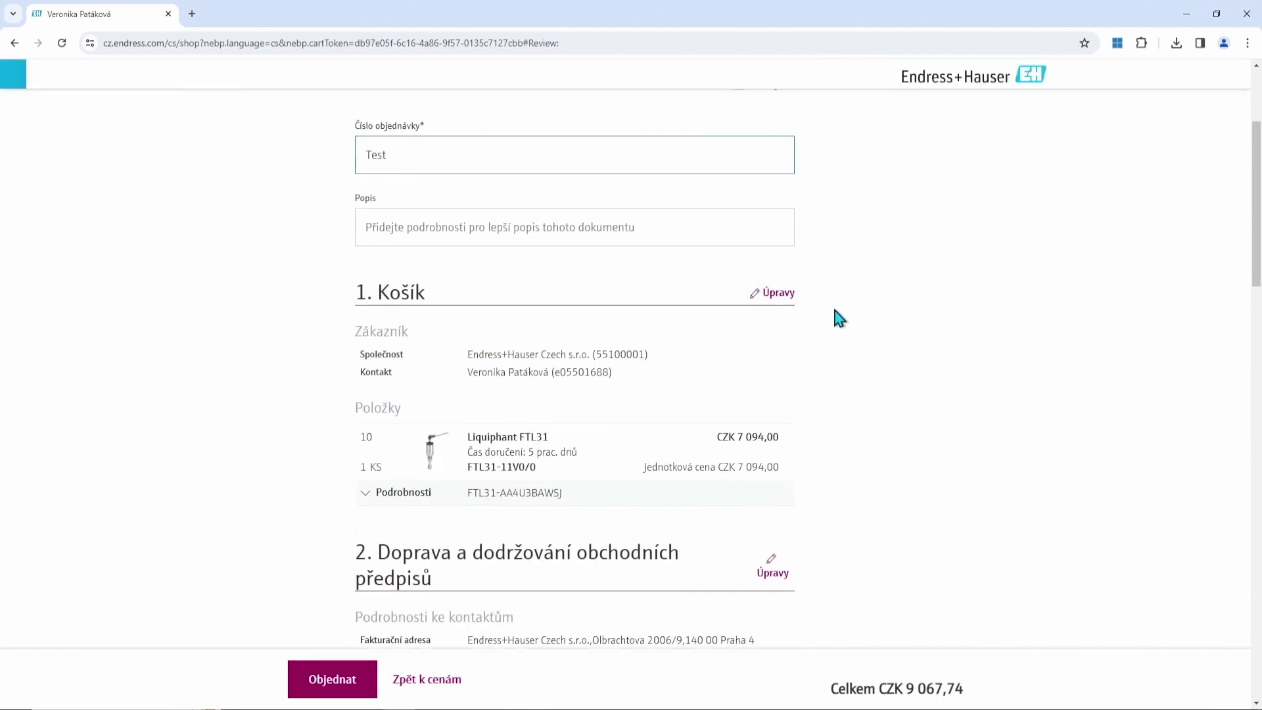
{"action": "scroll", "coordinate": [835, 316], "scroll_direction": "down", "scroll_amount": 4}
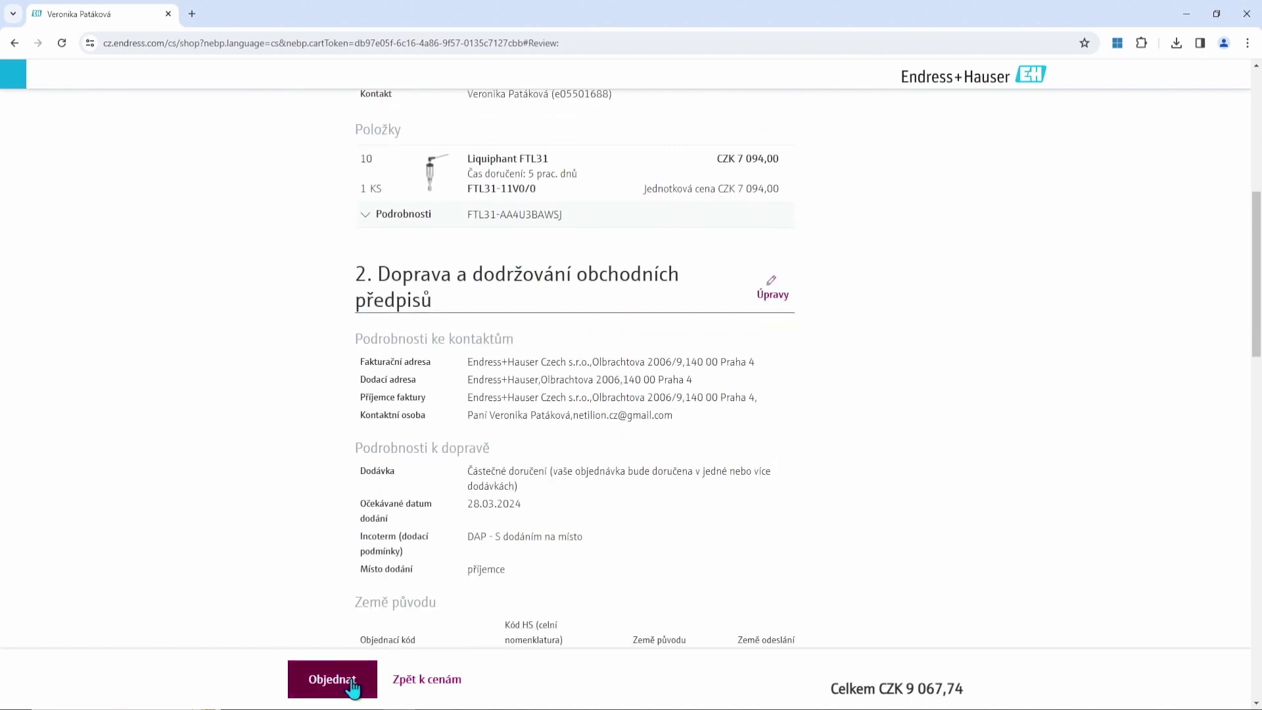
{"action": "left_click", "coordinate": [336, 679]}
{"action": "scroll", "coordinate": [610, 307], "scroll_direction": "up", "scroll_amount": 3}
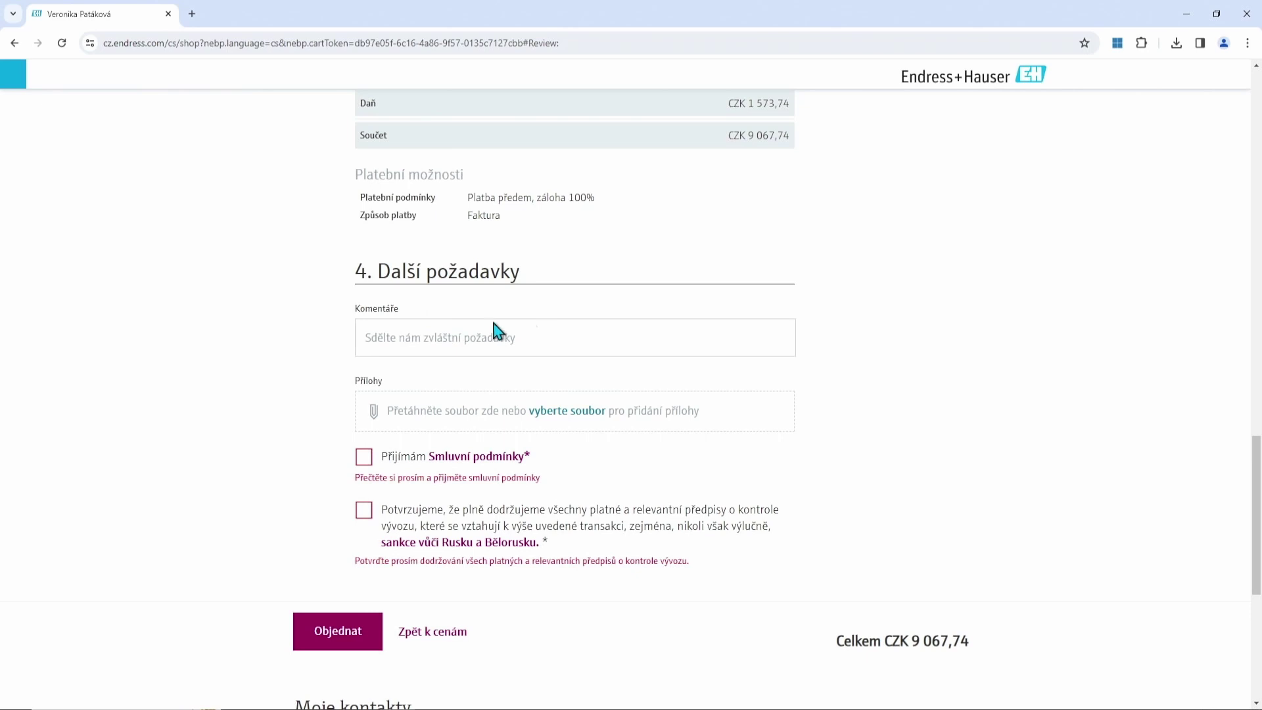
Accept the contract terms and export-compliance statement, then submit the order again.
{"action": "left_click", "coordinate": [426, 340]}
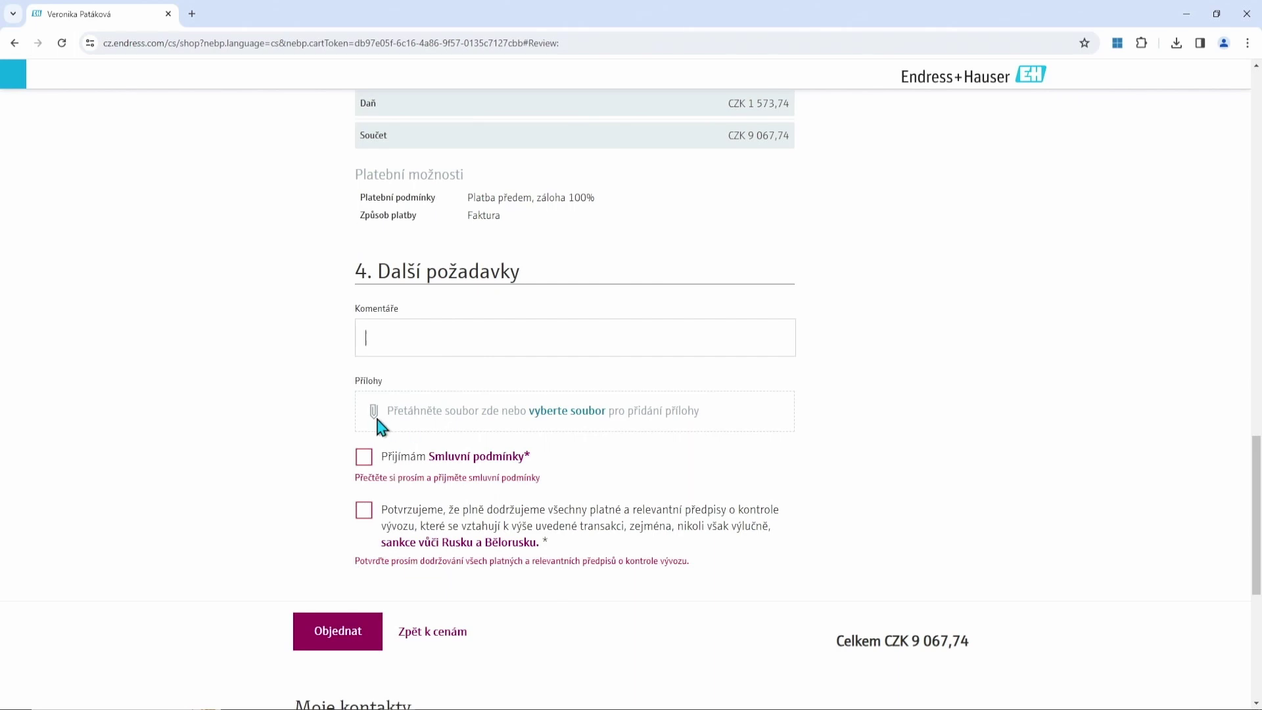
{"action": "left_click", "coordinate": [364, 458]}
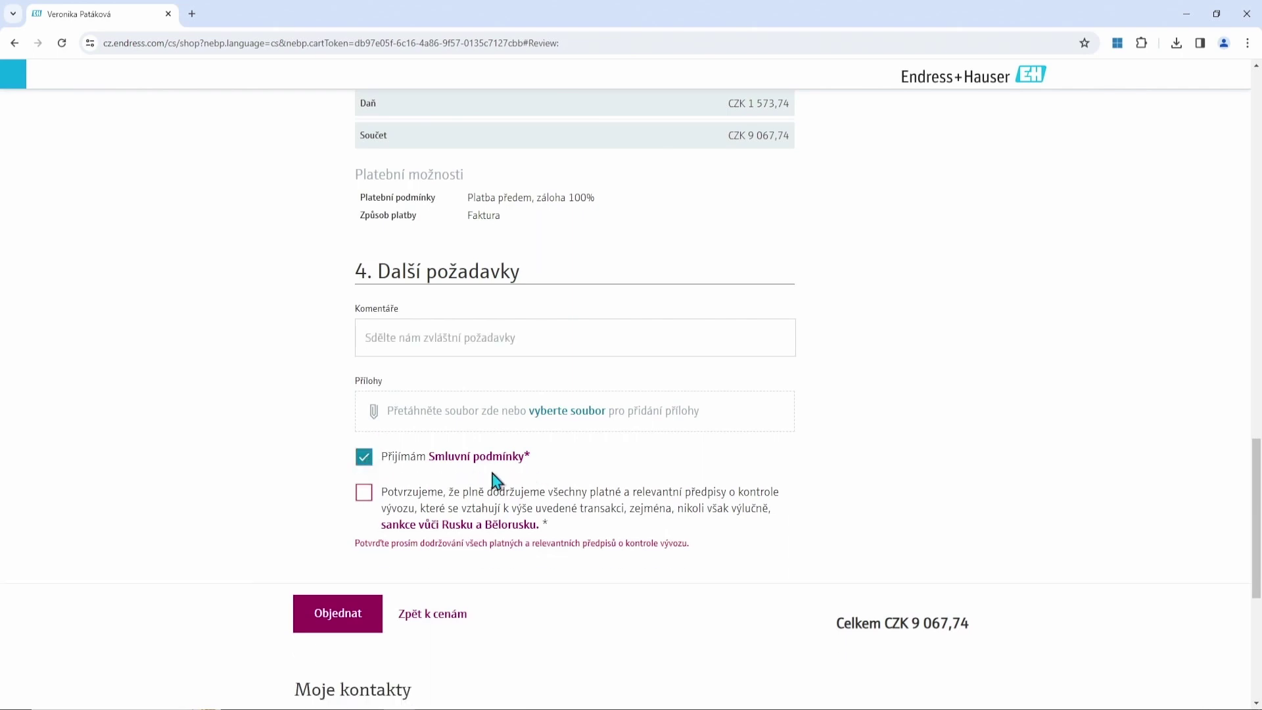
{"action": "left_click", "coordinate": [365, 495]}
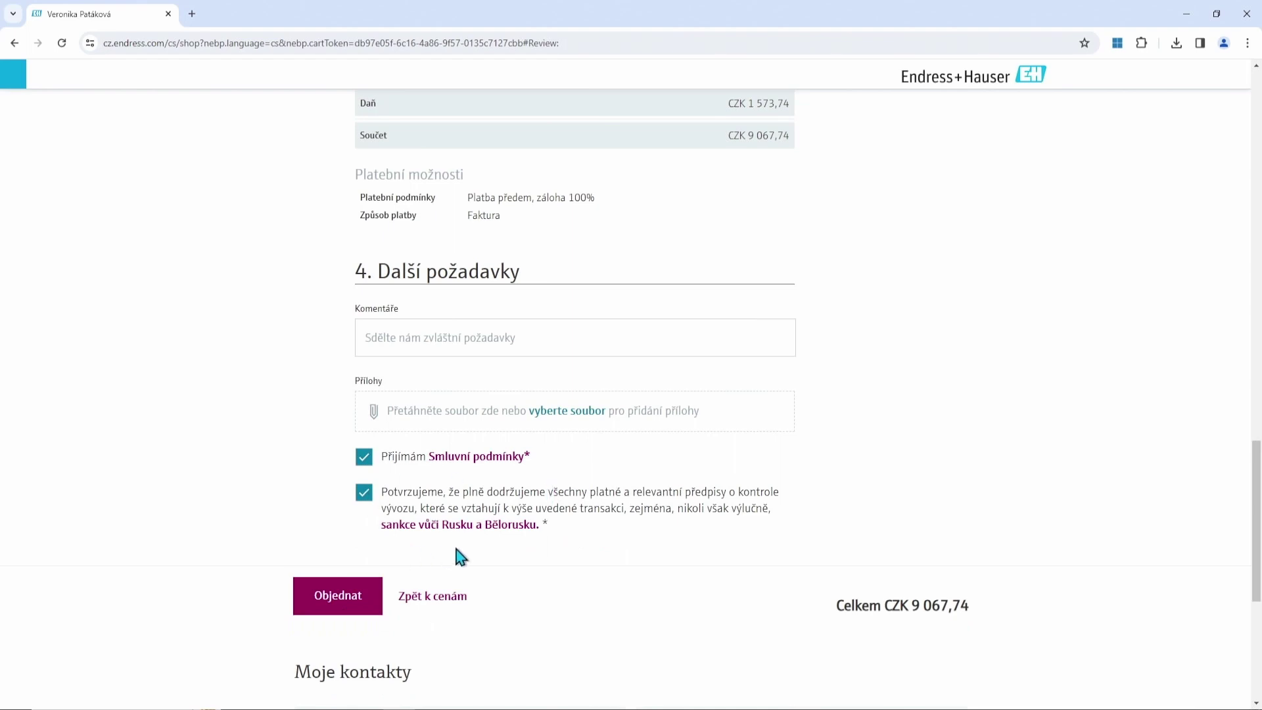
{"action": "left_click", "coordinate": [330, 607]}
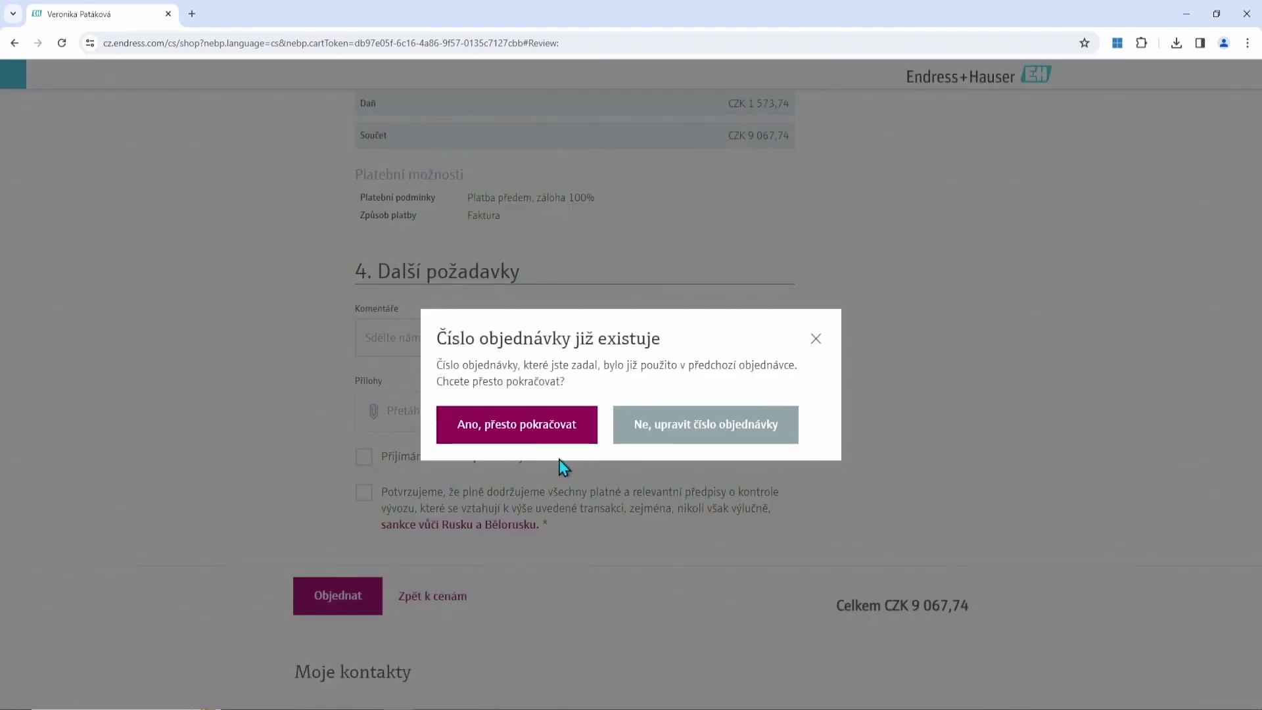
Confirm the order despite the duplicate number and find order 'Test' in the Objednávky list.
{"action": "left_click", "coordinate": [547, 428]}
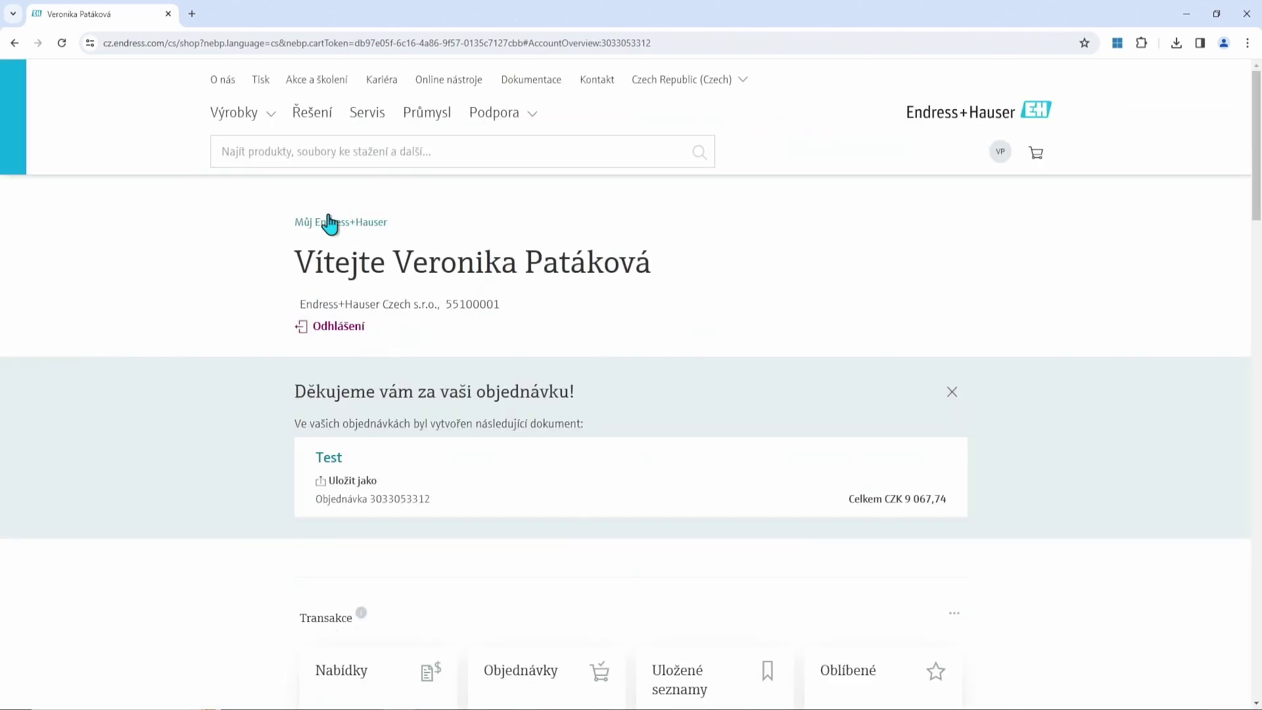
{"action": "left_click", "coordinate": [326, 223]}
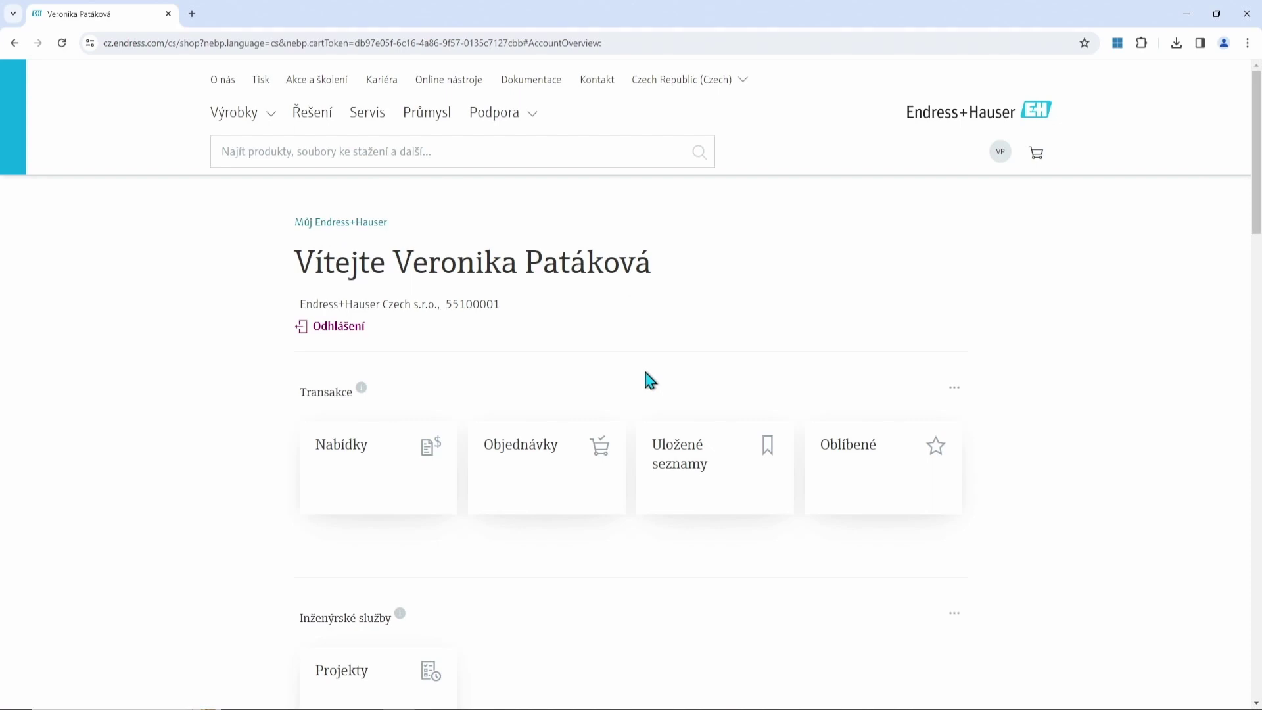
{"action": "scroll", "coordinate": [645, 382], "scroll_direction": "down", "scroll_amount": 1}
{"action": "left_click", "coordinate": [541, 419]}
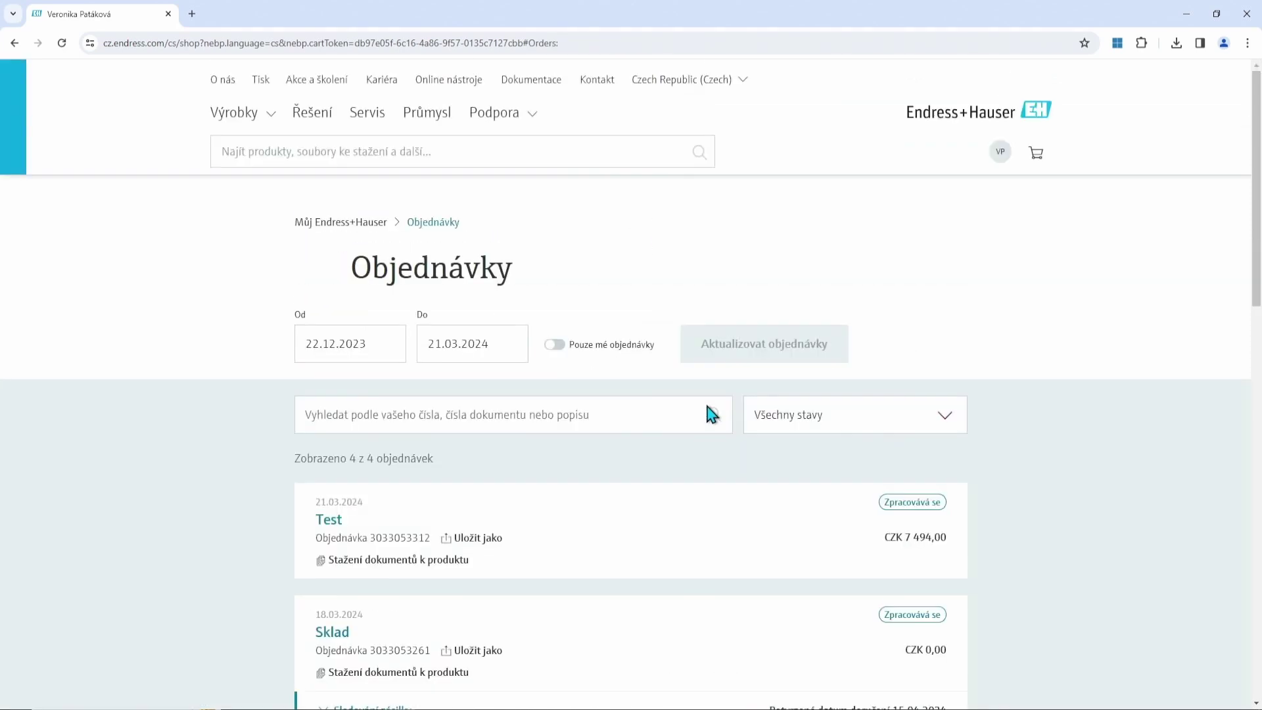
{"action": "scroll", "coordinate": [704, 409], "scroll_direction": "down", "scroll_amount": 2}
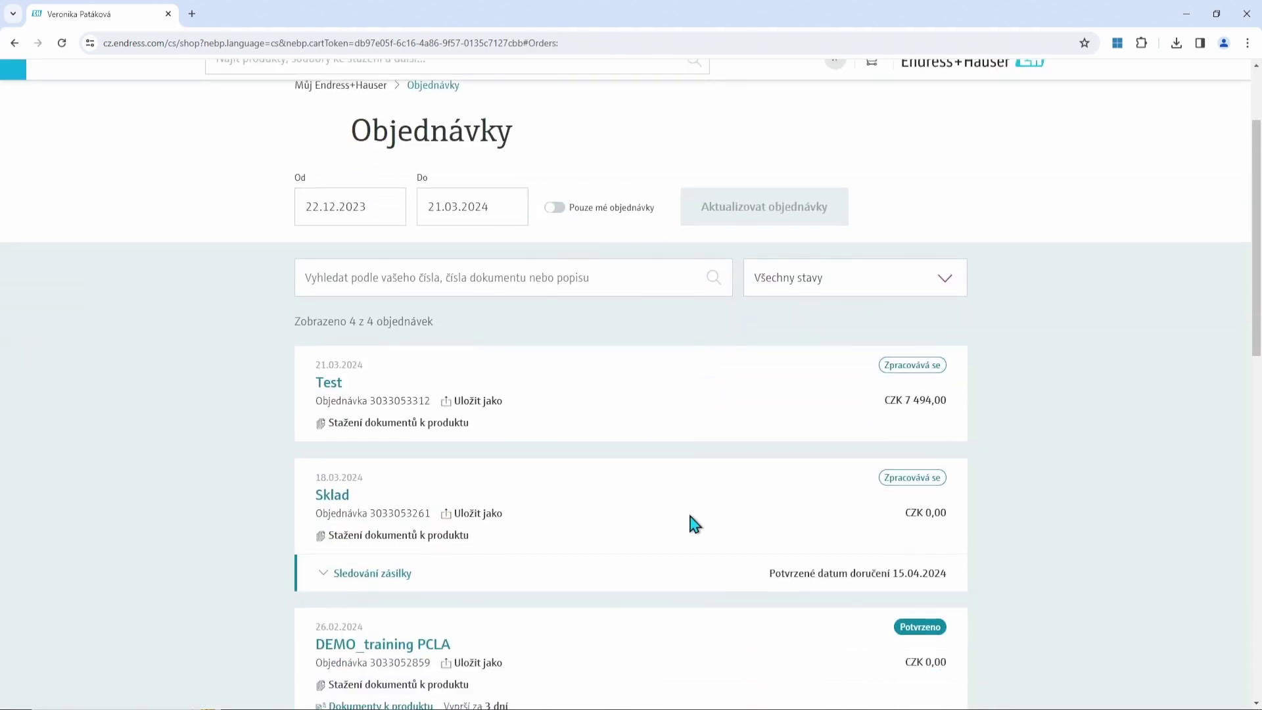
{"action": "scroll", "coordinate": [706, 493], "scroll_direction": "down", "scroll_amount": 2}
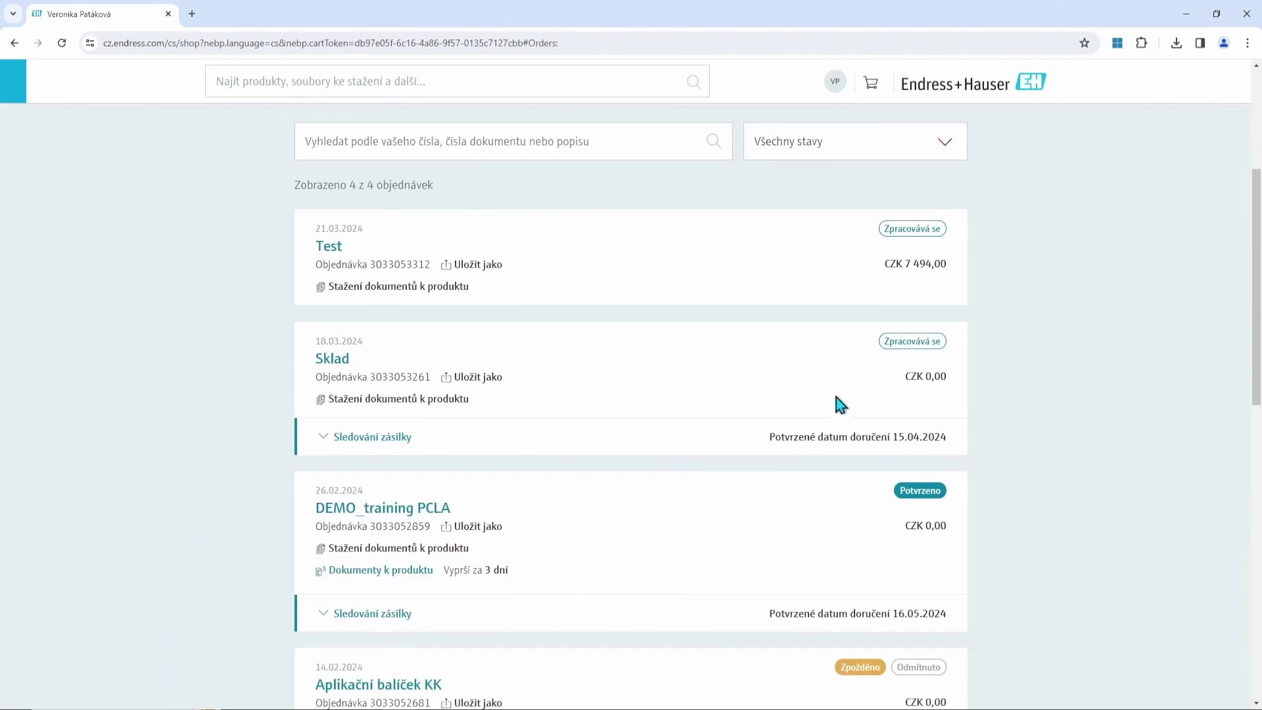
{"action": "scroll", "coordinate": [836, 396], "scroll_direction": "up", "scroll_amount": 2}
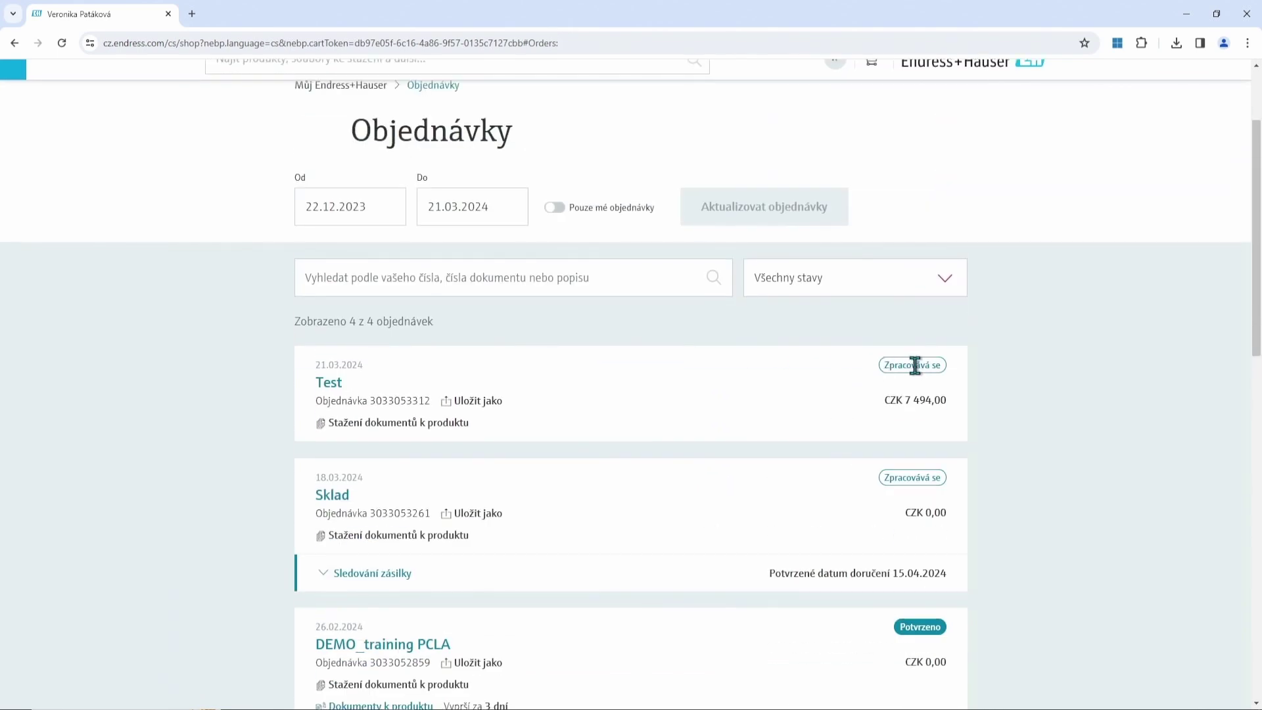
{"action": "scroll", "coordinate": [958, 394], "scroll_direction": "down", "scroll_amount": 2}
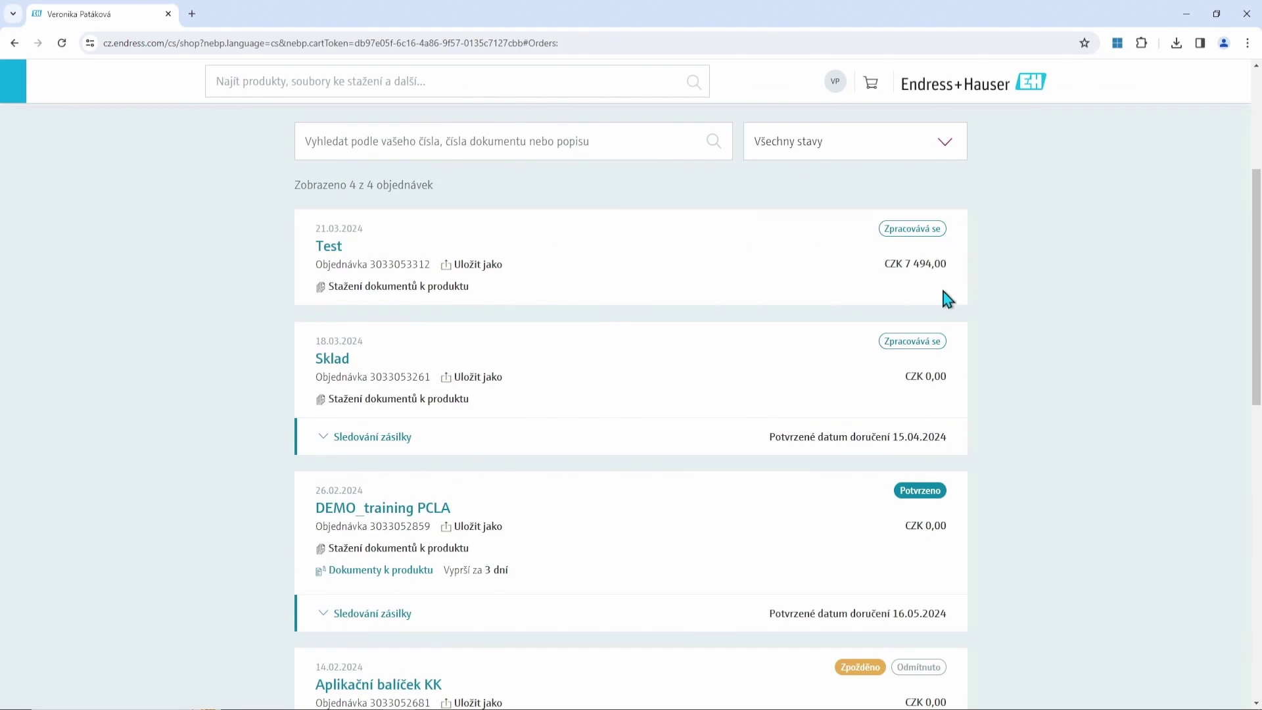
{"action": "scroll", "coordinate": [932, 421], "scroll_direction": "down", "scroll_amount": 2}
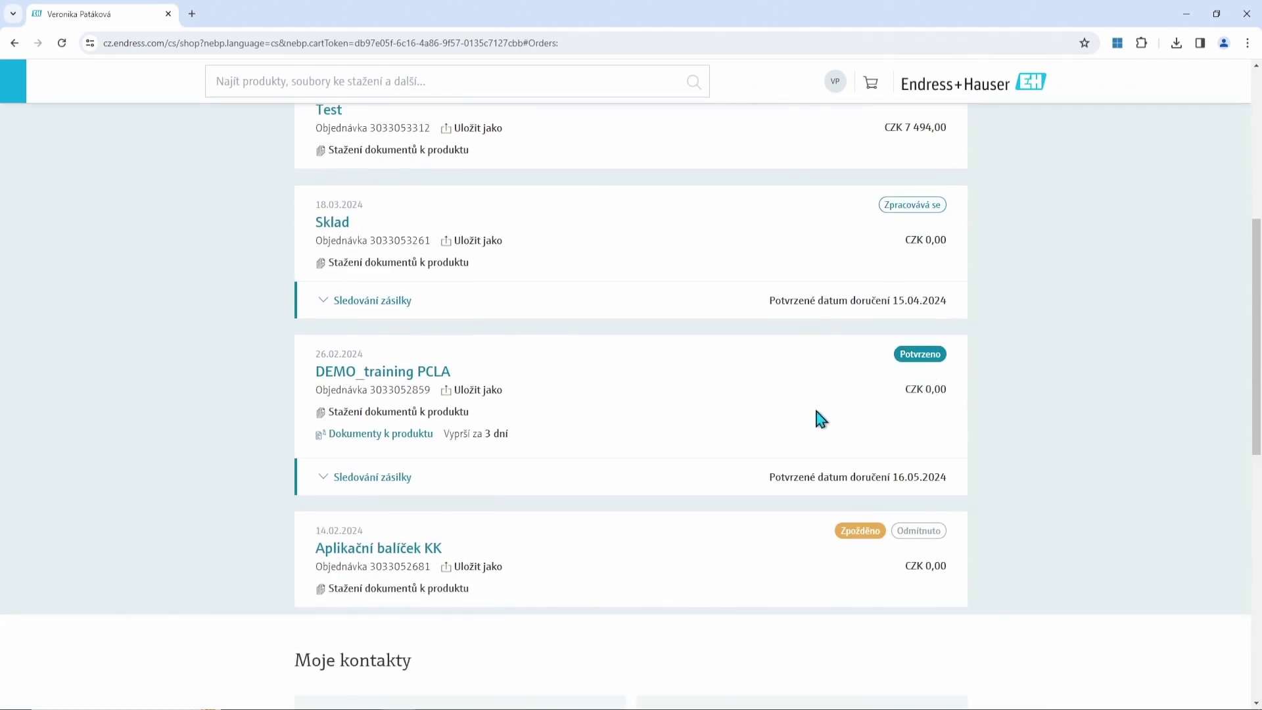
Show shipment tracking for the DEMO_training PCLA order, with all items confirmed for 16.05.2024 delivery.
{"action": "left_click", "coordinate": [326, 480]}
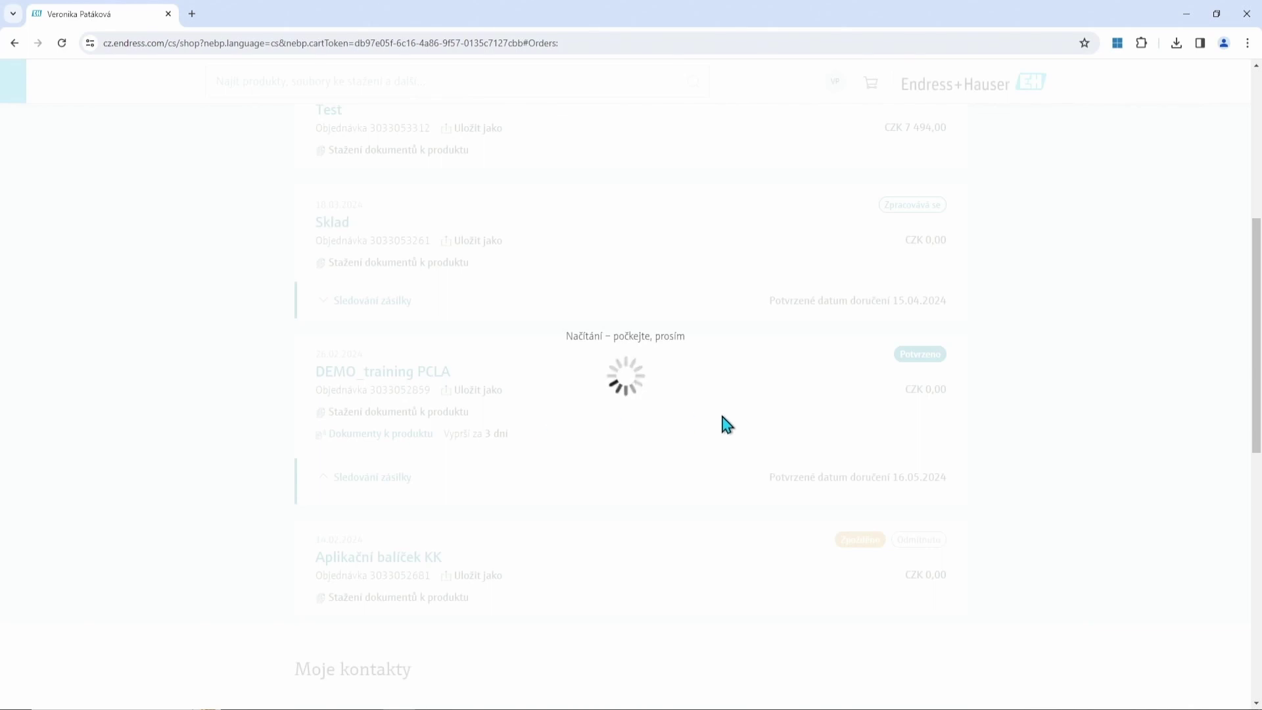
{"action": "scroll", "coordinate": [723, 418], "scroll_direction": "down", "scroll_amount": 3}
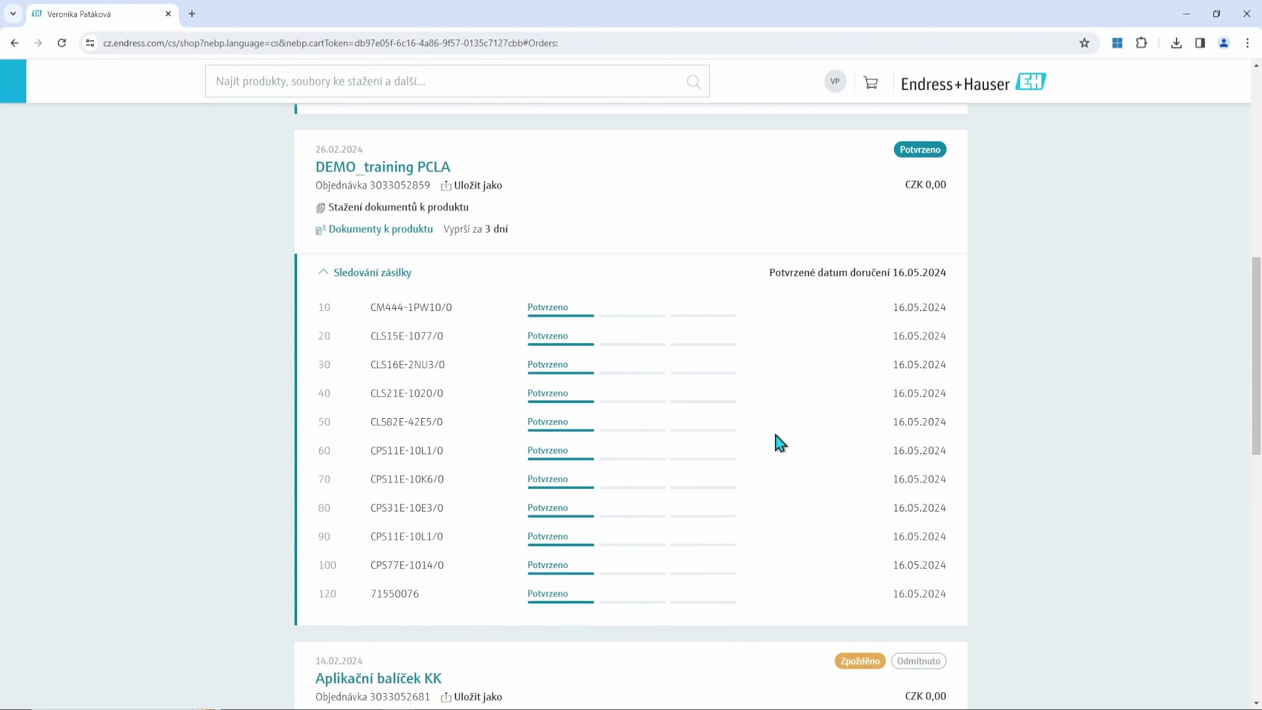
{"action": "scroll", "coordinate": [776, 434], "scroll_direction": "down", "scroll_amount": 2}
{"action": "scroll", "coordinate": [775, 436], "scroll_direction": "up", "scroll_amount": 2}
{"action": "scroll", "coordinate": [776, 440], "scroll_direction": "up", "scroll_amount": 1}
{"action": "scroll", "coordinate": [776, 441], "scroll_direction": "down", "scroll_amount": 1}
{"action": "scroll", "coordinate": [768, 414], "scroll_direction": "up", "scroll_amount": 1}
{"action": "scroll", "coordinate": [768, 414], "scroll_direction": "down", "scroll_amount": 1}
{"action": "scroll", "coordinate": [807, 392], "scroll_direction": "up", "scroll_amount": 1}
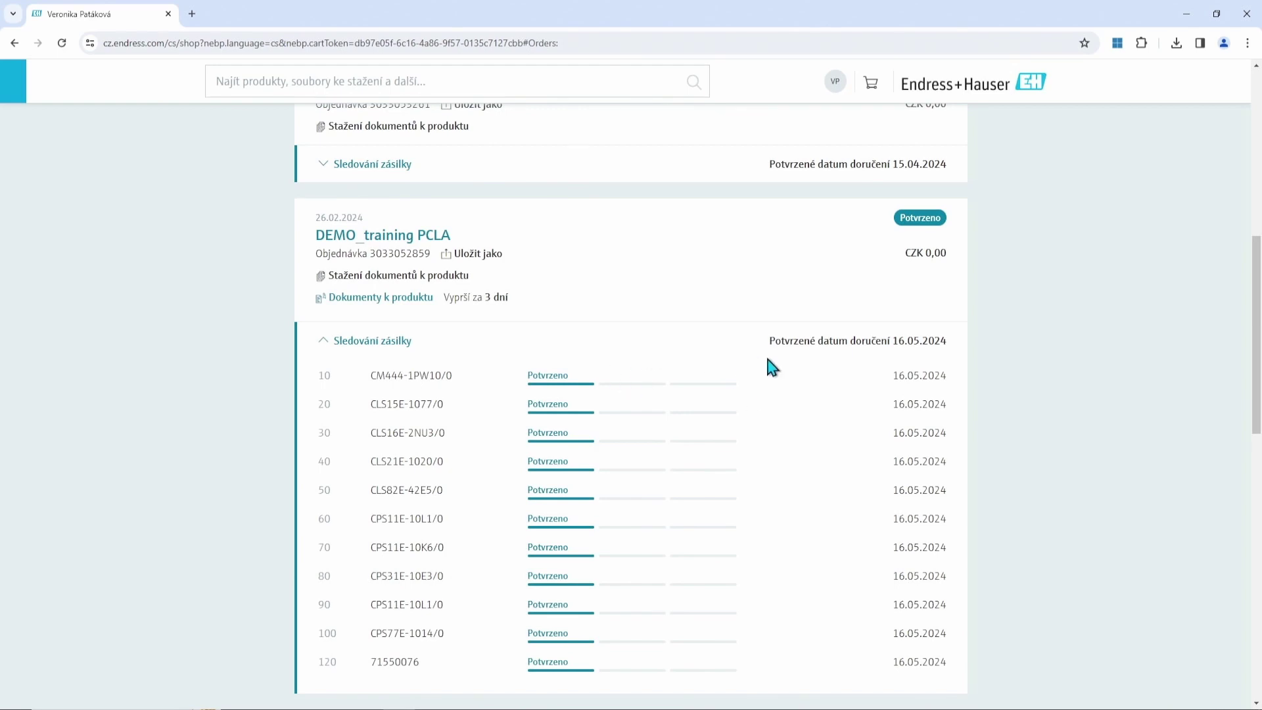
{"action": "scroll", "coordinate": [670, 356], "scroll_direction": "up", "scroll_amount": 10}
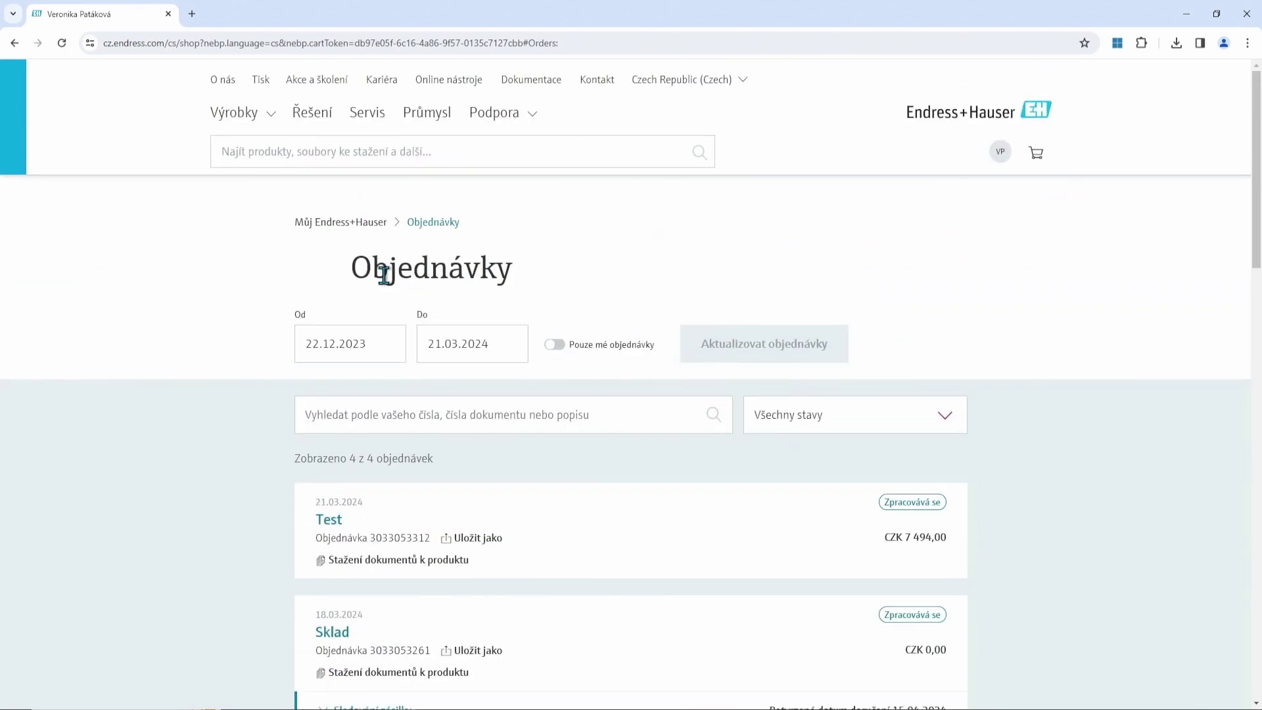
Go to the Nabídky list via the account overview and find the FTL31, PMC21, FMI21 quote (CZK 27 790,23).
{"action": "left_click", "coordinate": [357, 231]}
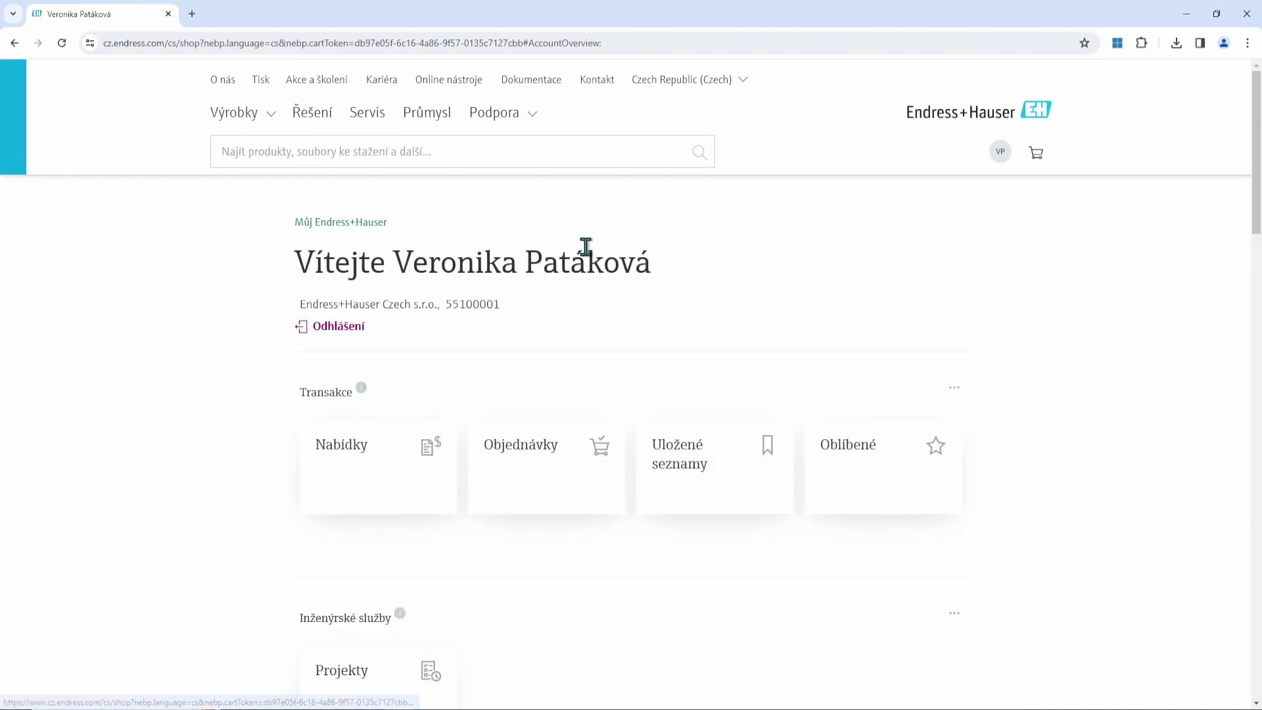
{"action": "scroll", "coordinate": [760, 325], "scroll_direction": "down", "scroll_amount": 2}
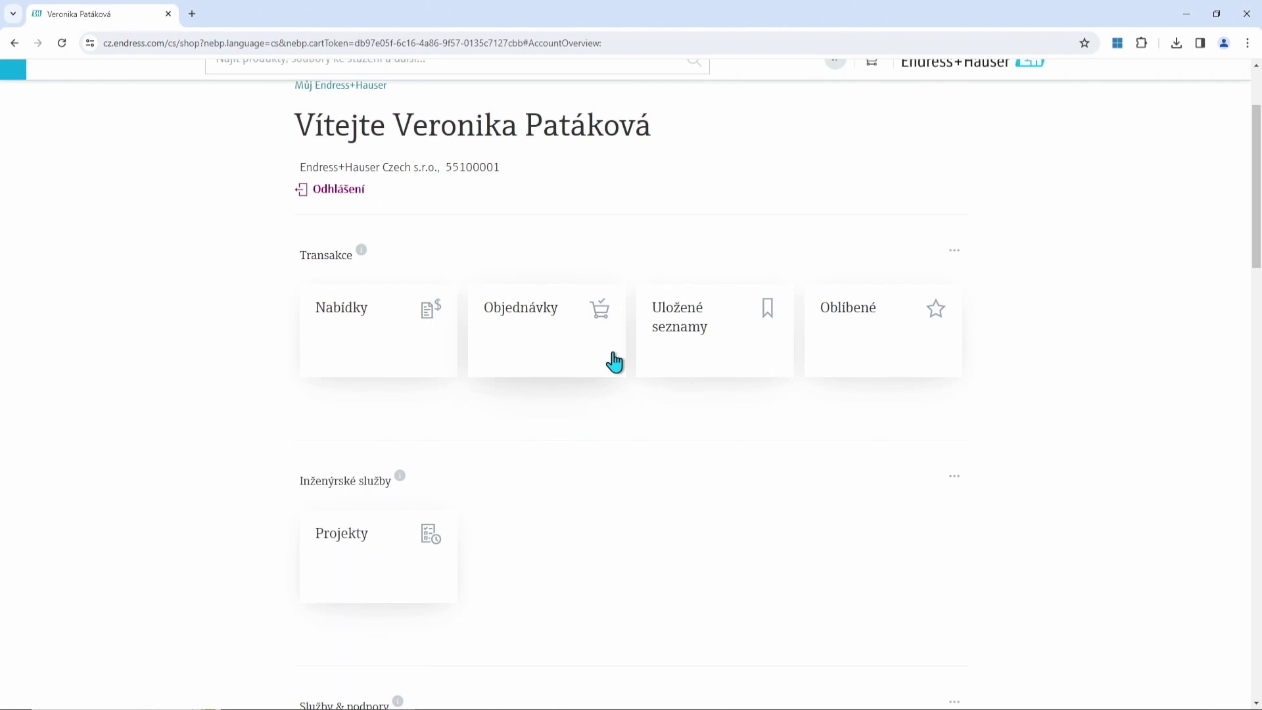
{"action": "left_click", "coordinate": [376, 355]}
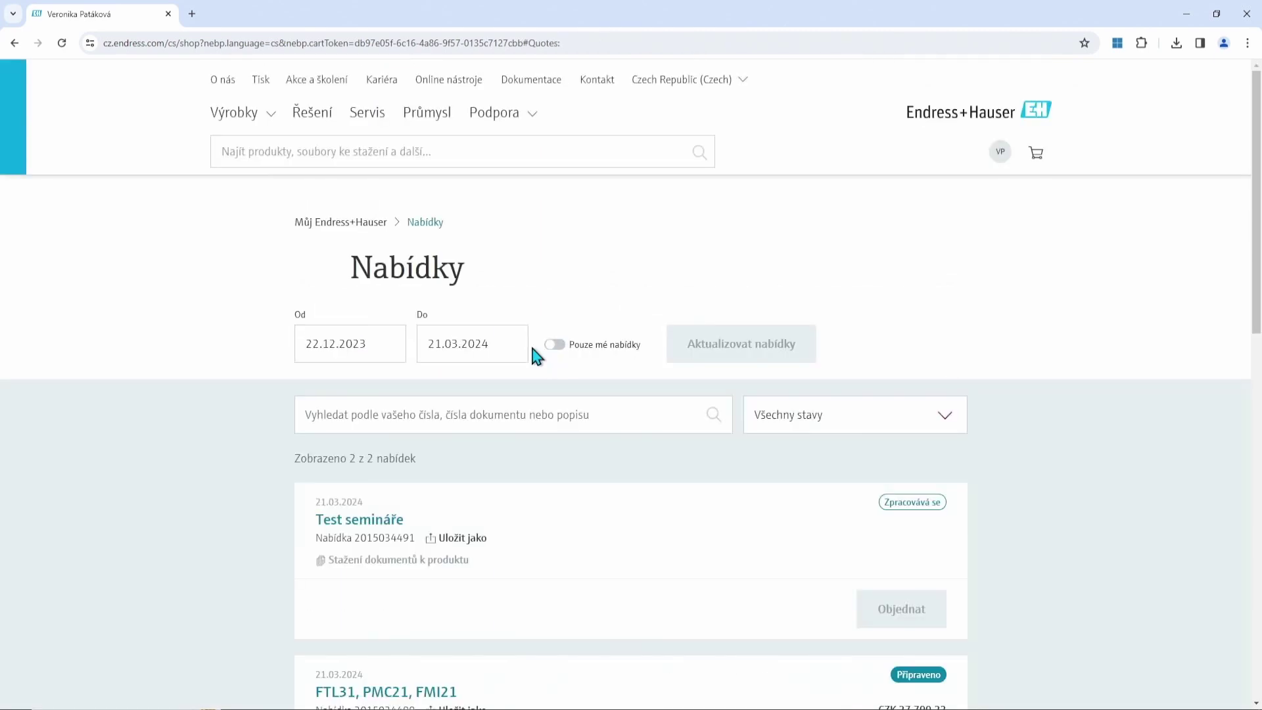
{"action": "scroll", "coordinate": [536, 355], "scroll_direction": "down", "scroll_amount": 3}
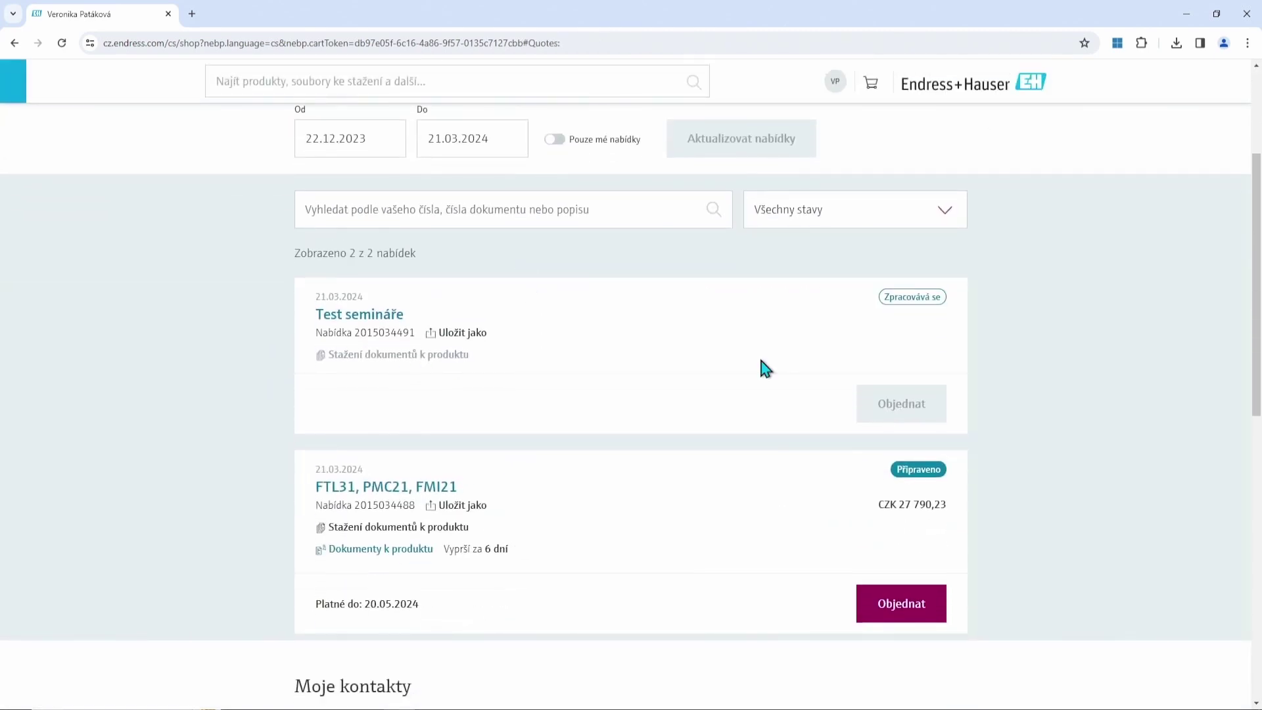
{"action": "scroll", "coordinate": [760, 360], "scroll_direction": "down", "scroll_amount": 2}
{"action": "scroll", "coordinate": [759, 362], "scroll_direction": "up", "scroll_amount": 1}
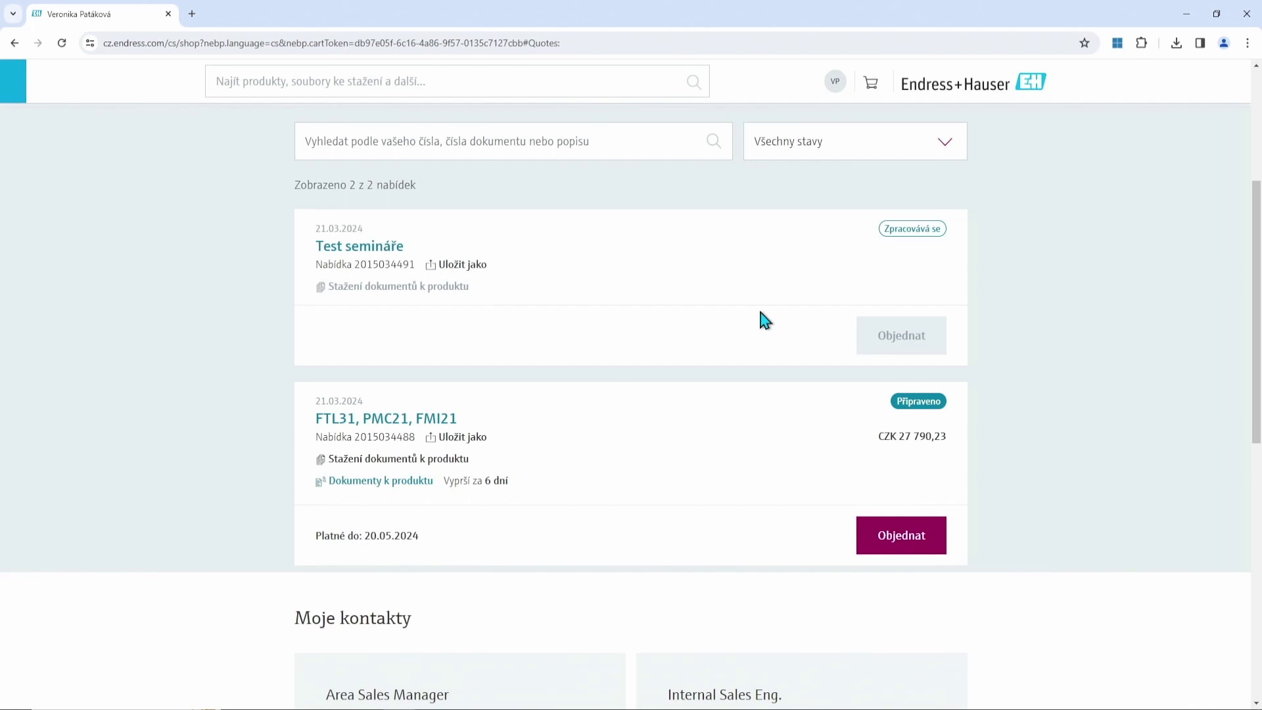
{"action": "scroll", "coordinate": [661, 326], "scroll_direction": "down", "scroll_amount": 1}
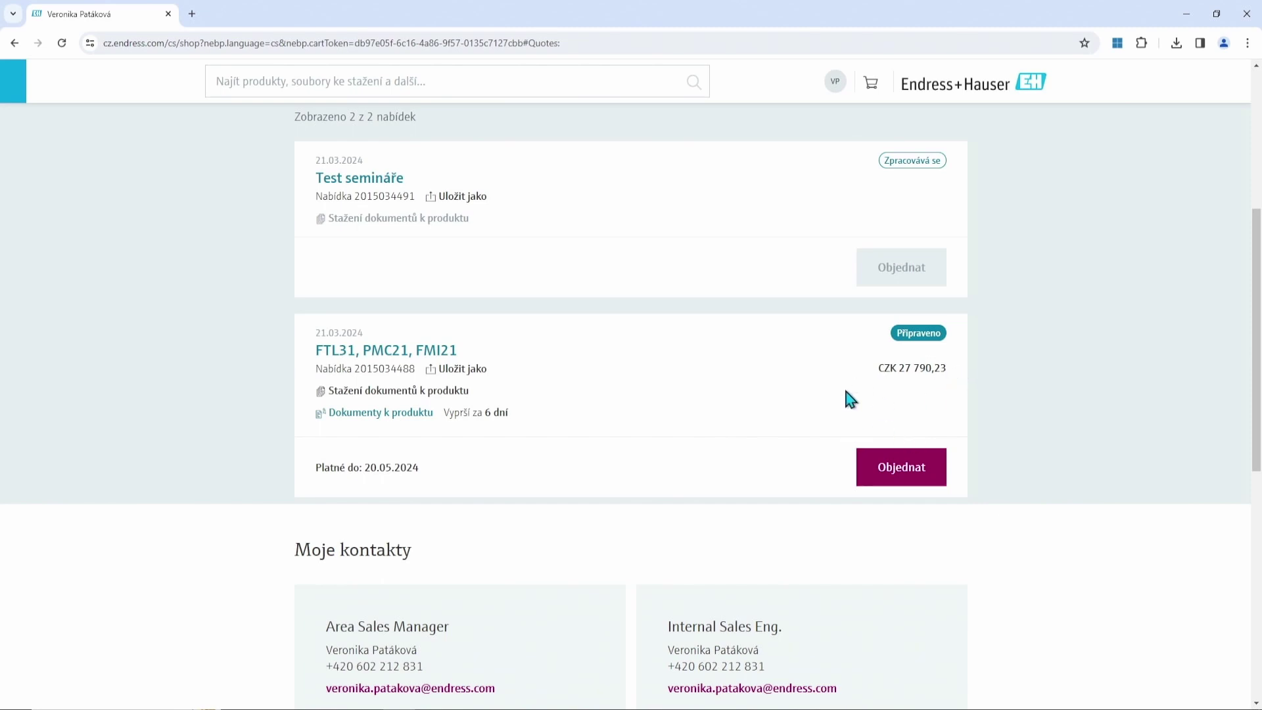
Start ordering the FTL31, PMC21, FMI21 quote and review the checkout page.
{"action": "left_click", "coordinate": [889, 475]}
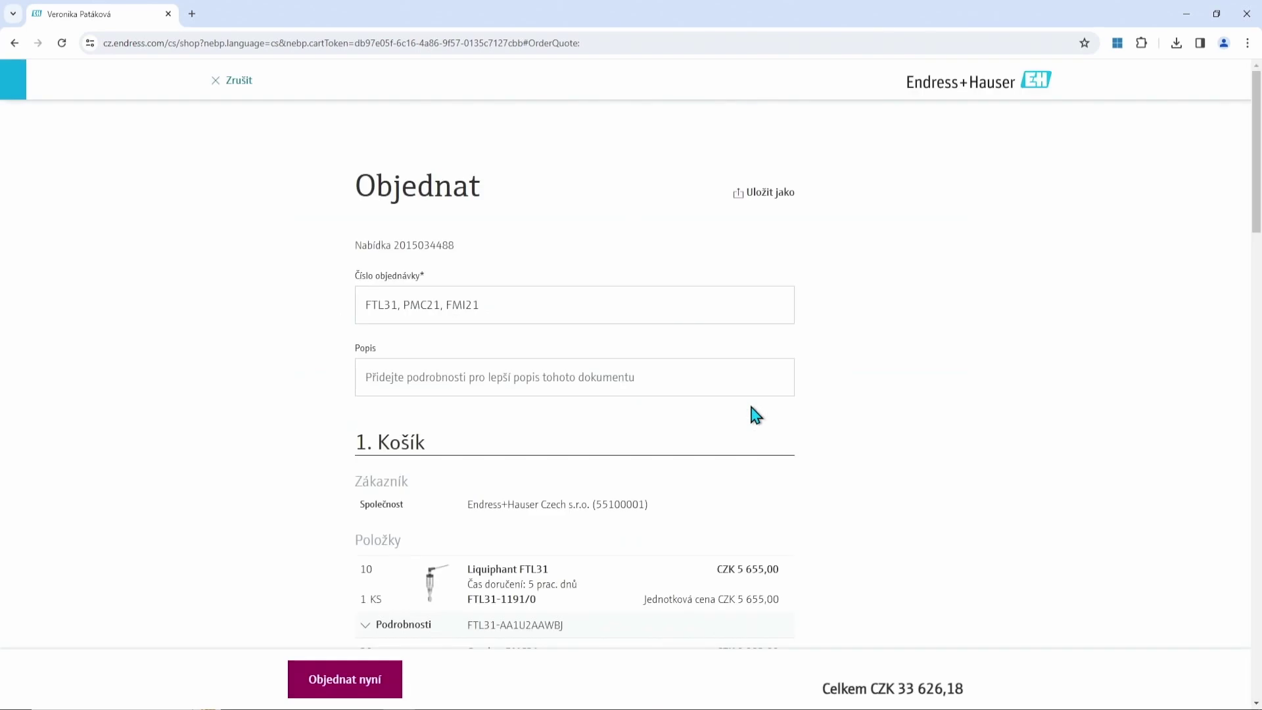
{"action": "scroll", "coordinate": [743, 408], "scroll_direction": "down", "scroll_amount": 2}
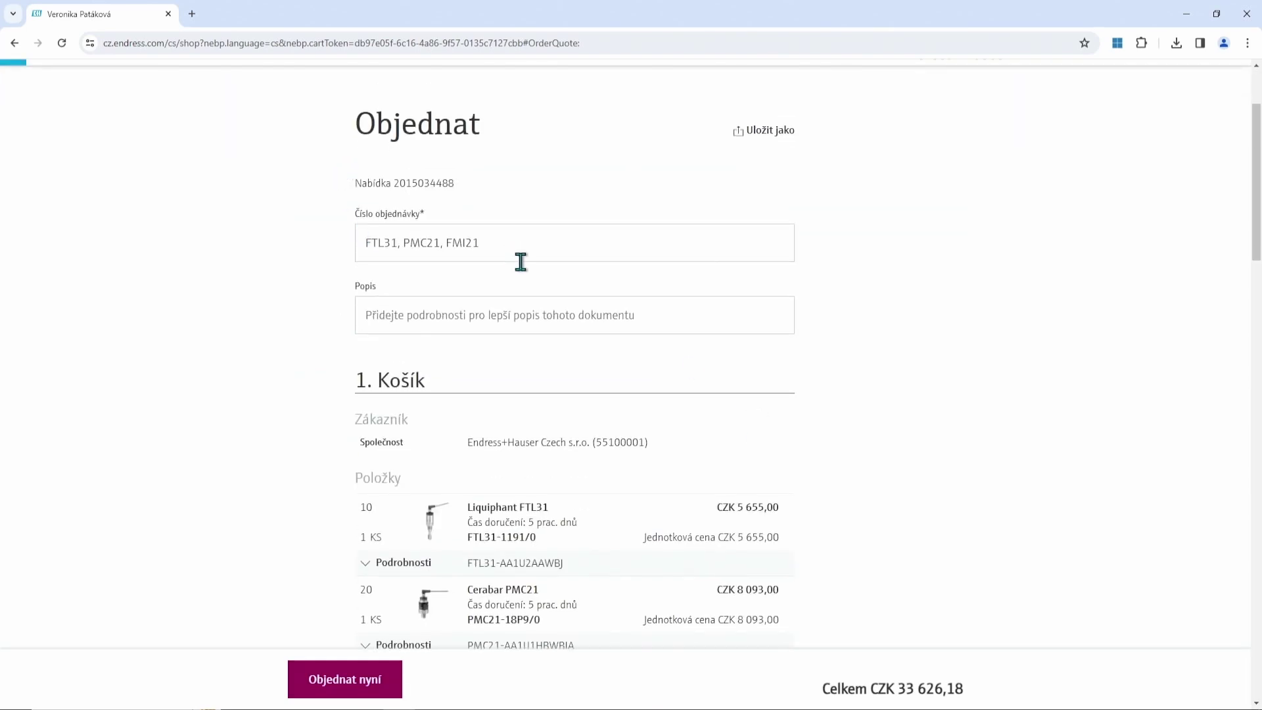
{"action": "scroll", "coordinate": [551, 289], "scroll_direction": "down", "scroll_amount": 4}
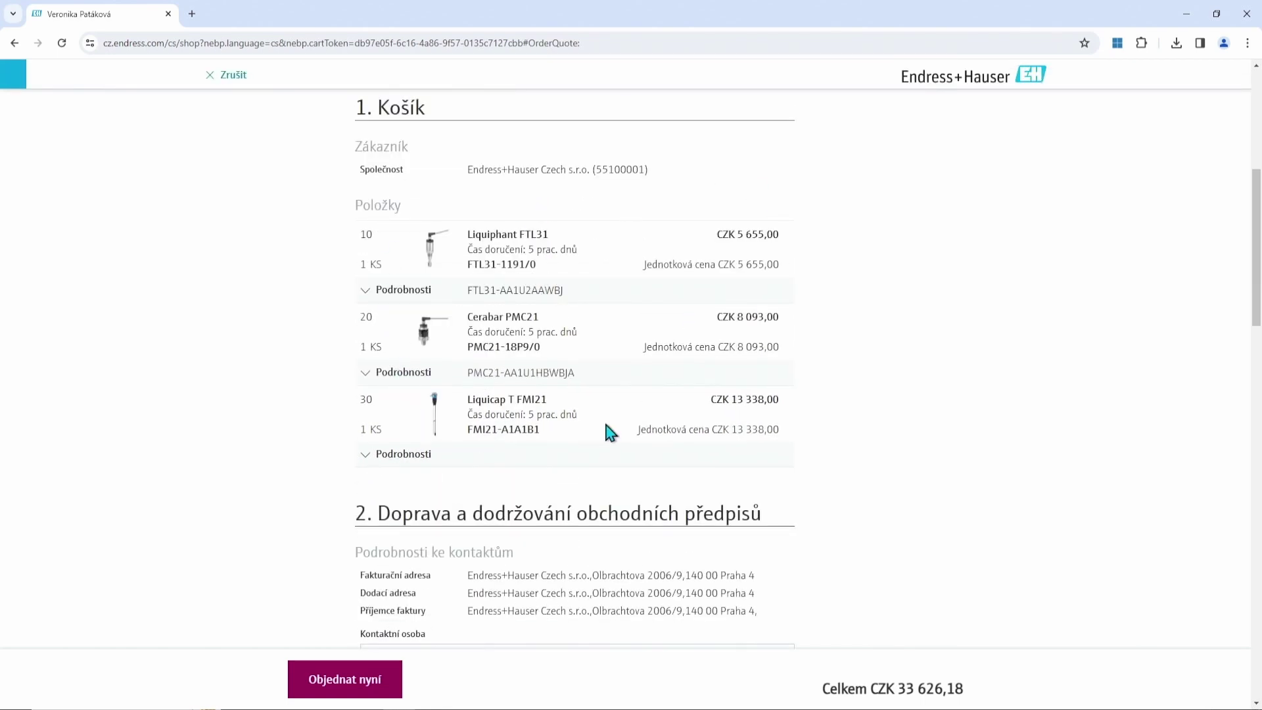
{"action": "scroll", "coordinate": [579, 405], "scroll_direction": "down", "scroll_amount": 1}
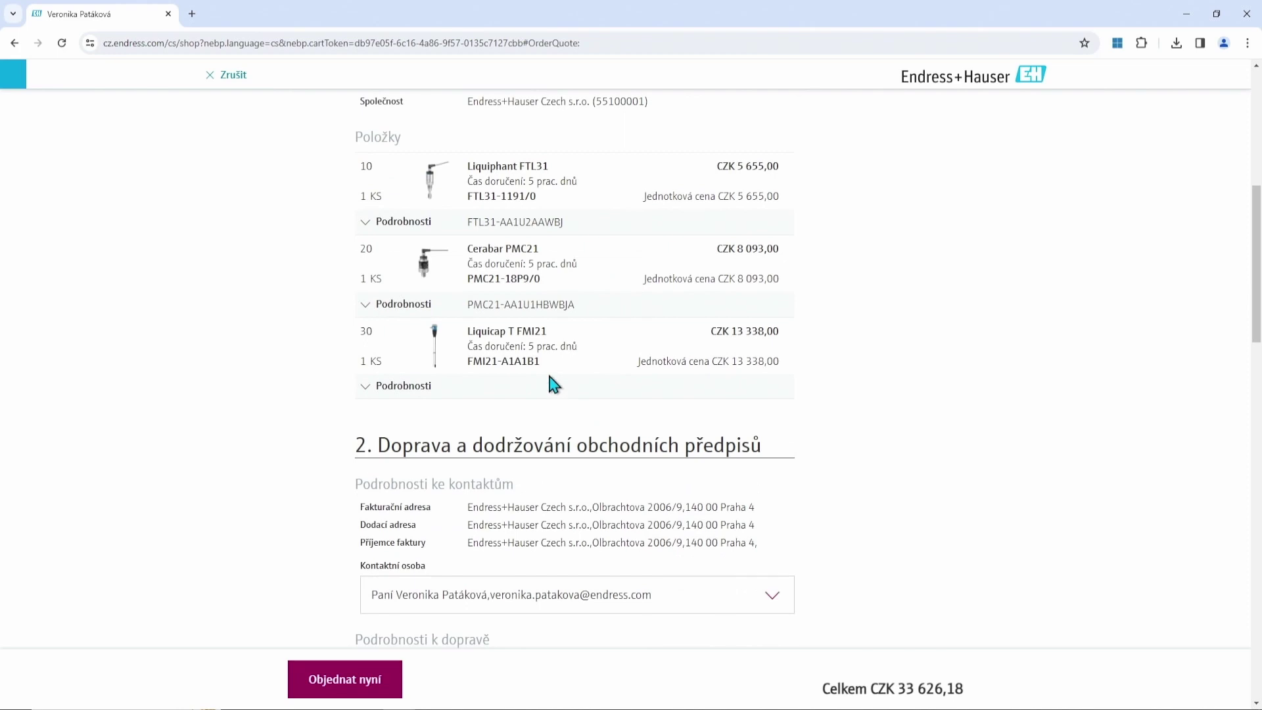
{"action": "scroll", "coordinate": [522, 403], "scroll_direction": "down", "scroll_amount": 4}
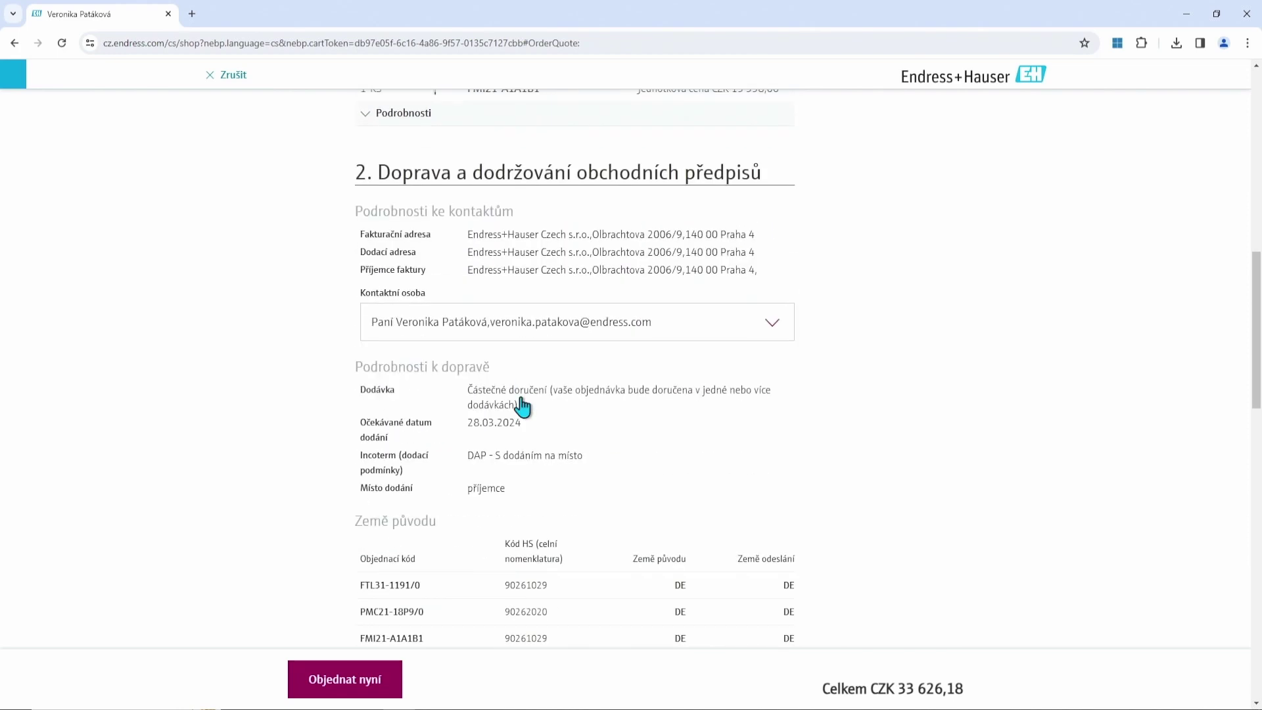
{"action": "scroll", "coordinate": [550, 253], "scroll_direction": "down", "scroll_amount": 2}
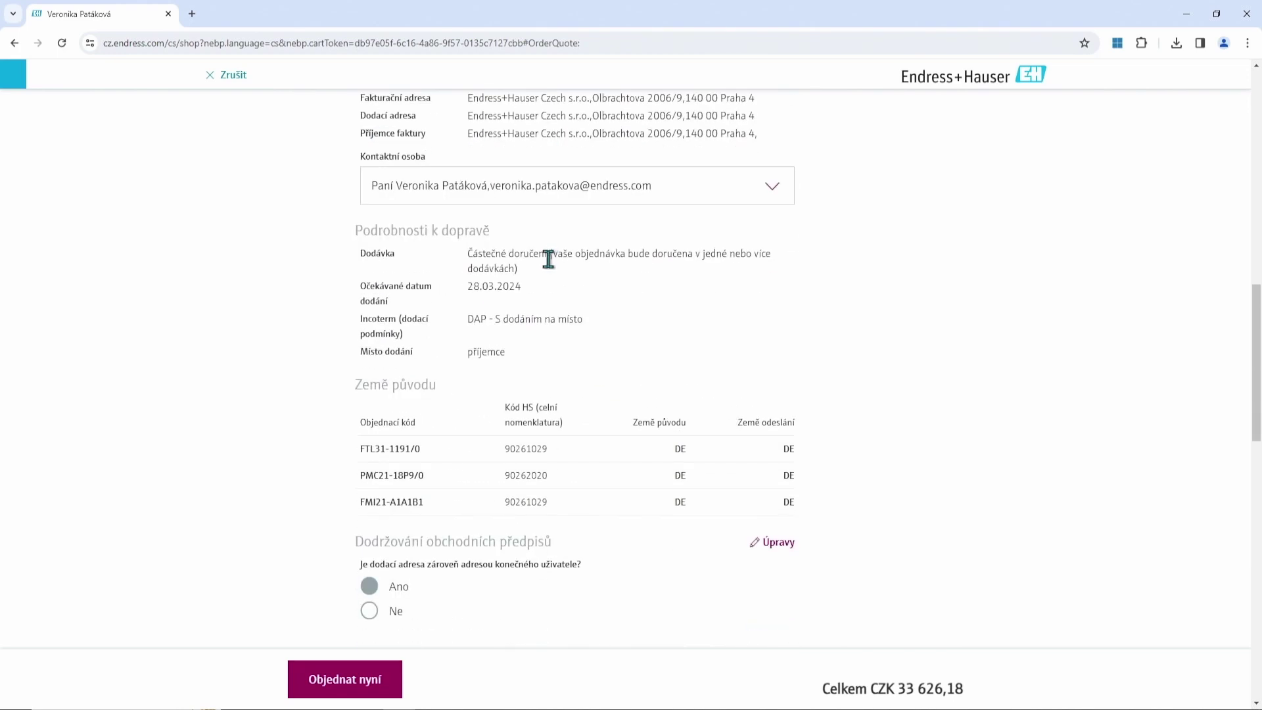
{"action": "scroll", "coordinate": [507, 281], "scroll_direction": "down", "scroll_amount": 5}
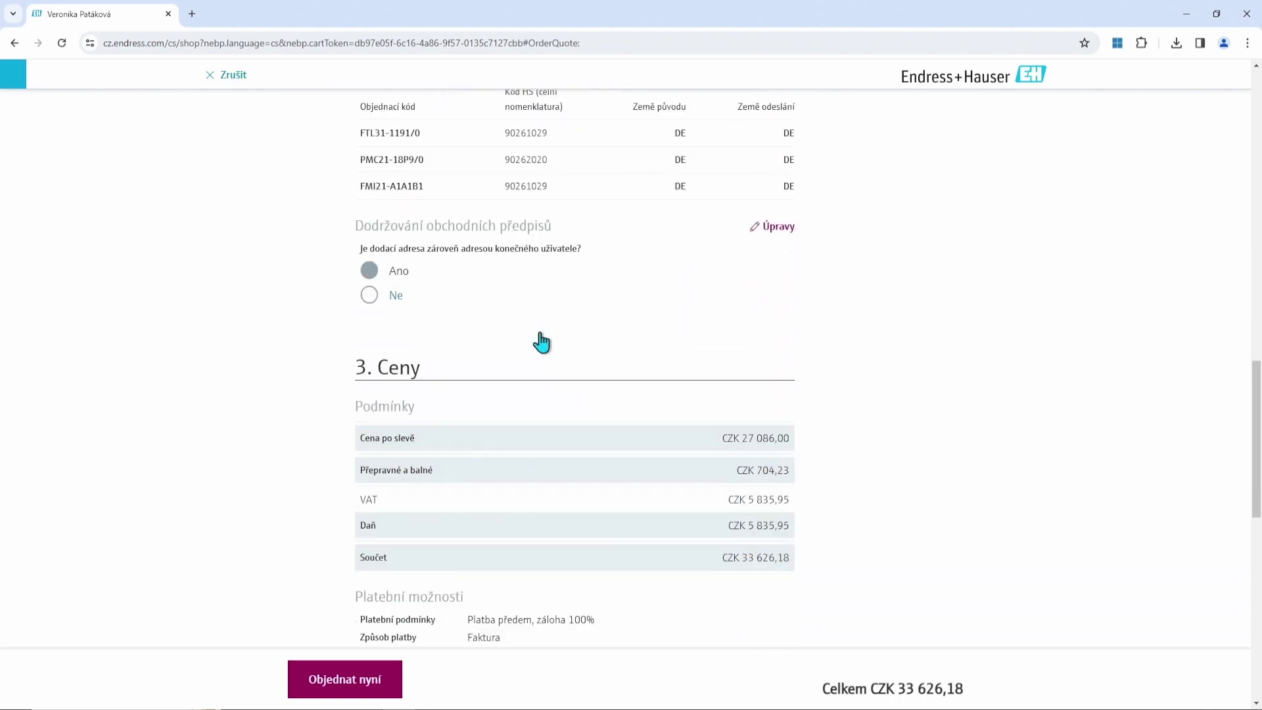
{"action": "scroll", "coordinate": [487, 301], "scroll_direction": "down", "scroll_amount": 4}
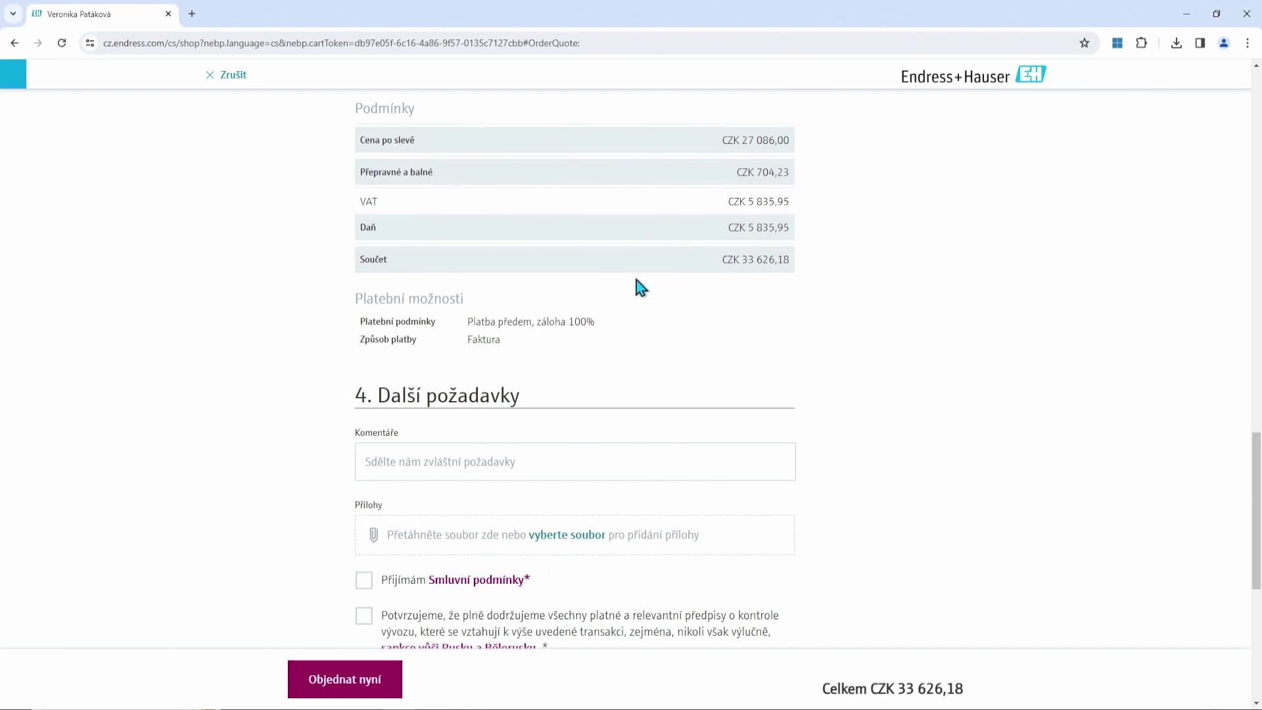
{"action": "scroll", "coordinate": [634, 315], "scroll_direction": "down", "scroll_amount": 2}
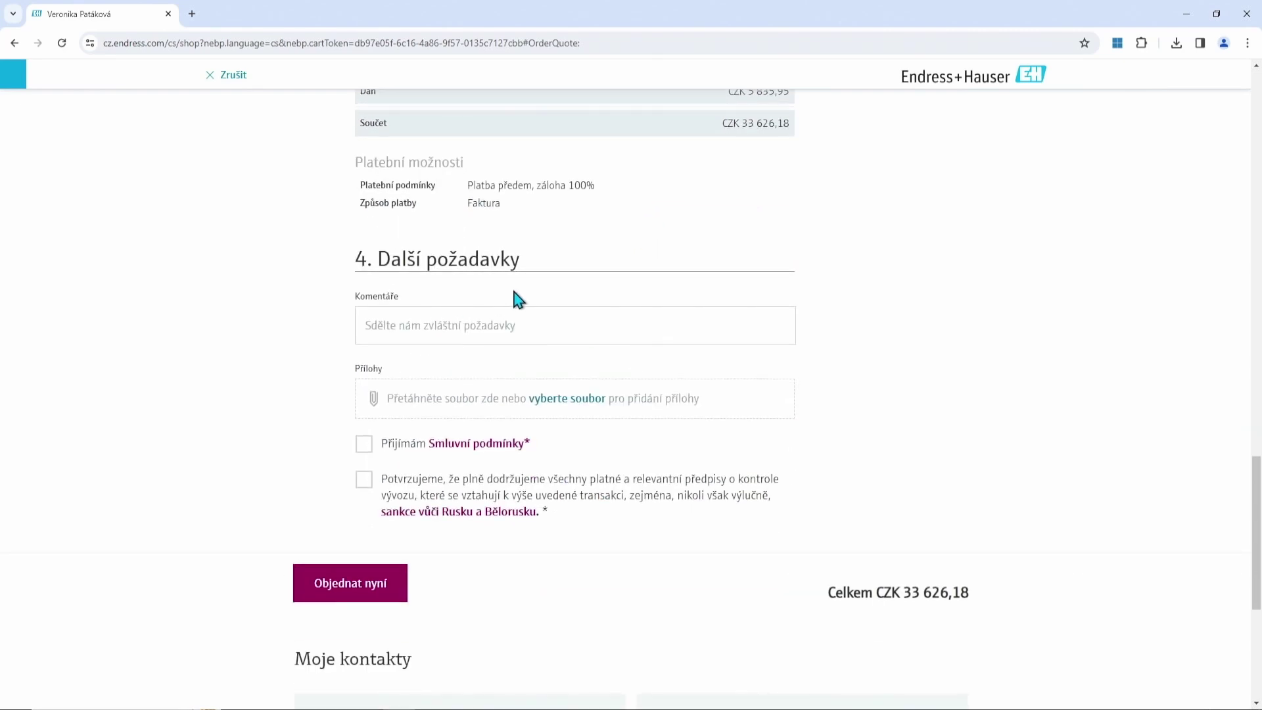
Tick 'Přijímám Smluvní podmínky' and the export-control compliance confirmation.
{"action": "left_click", "coordinate": [381, 328]}
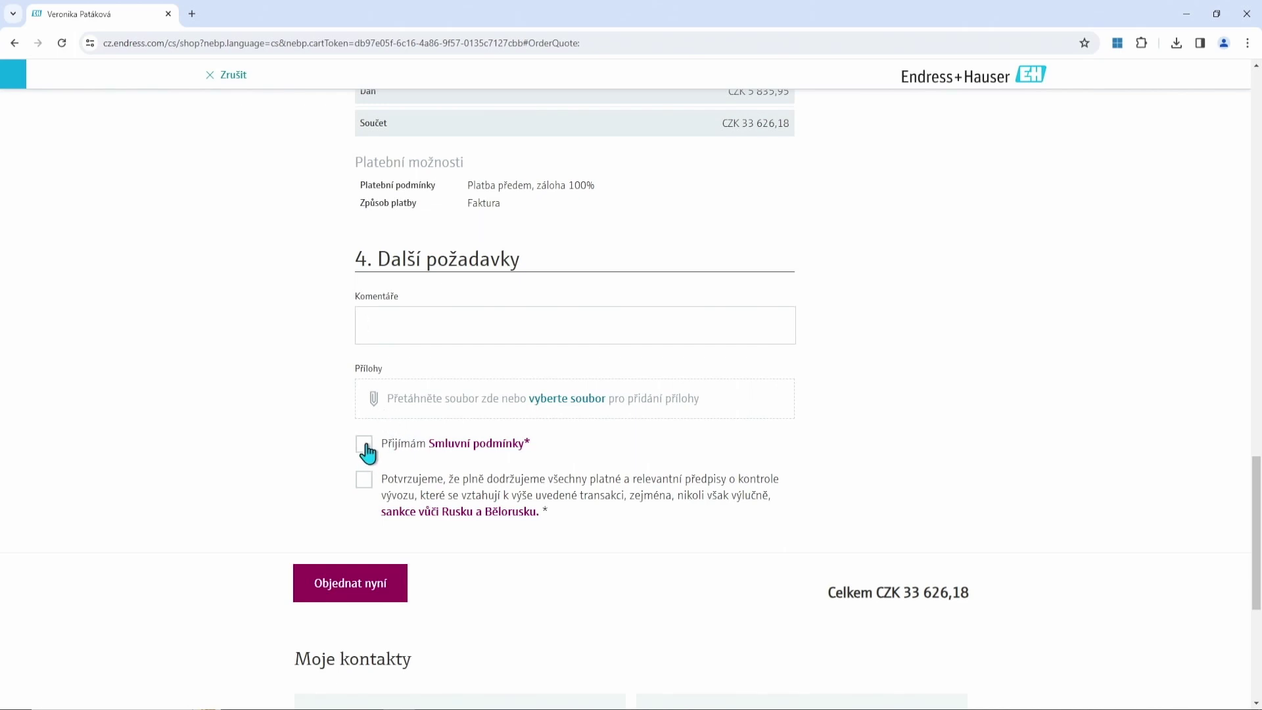
{"action": "left_click", "coordinate": [366, 447]}
{"action": "left_click", "coordinate": [365, 488]}
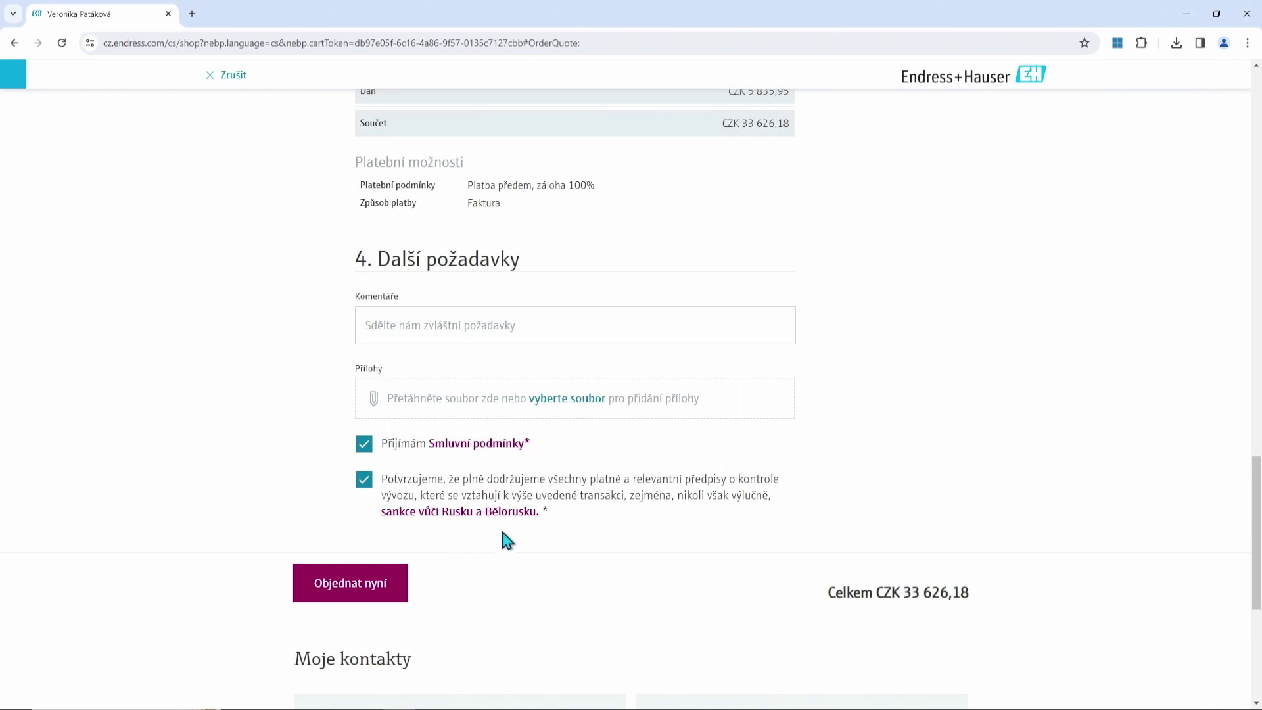
Place the FTL31, PMC21, FMI21 order for CZK 33 626,18 and return to the PowerPoint slideshow.
{"action": "left_click", "coordinate": [345, 585]}
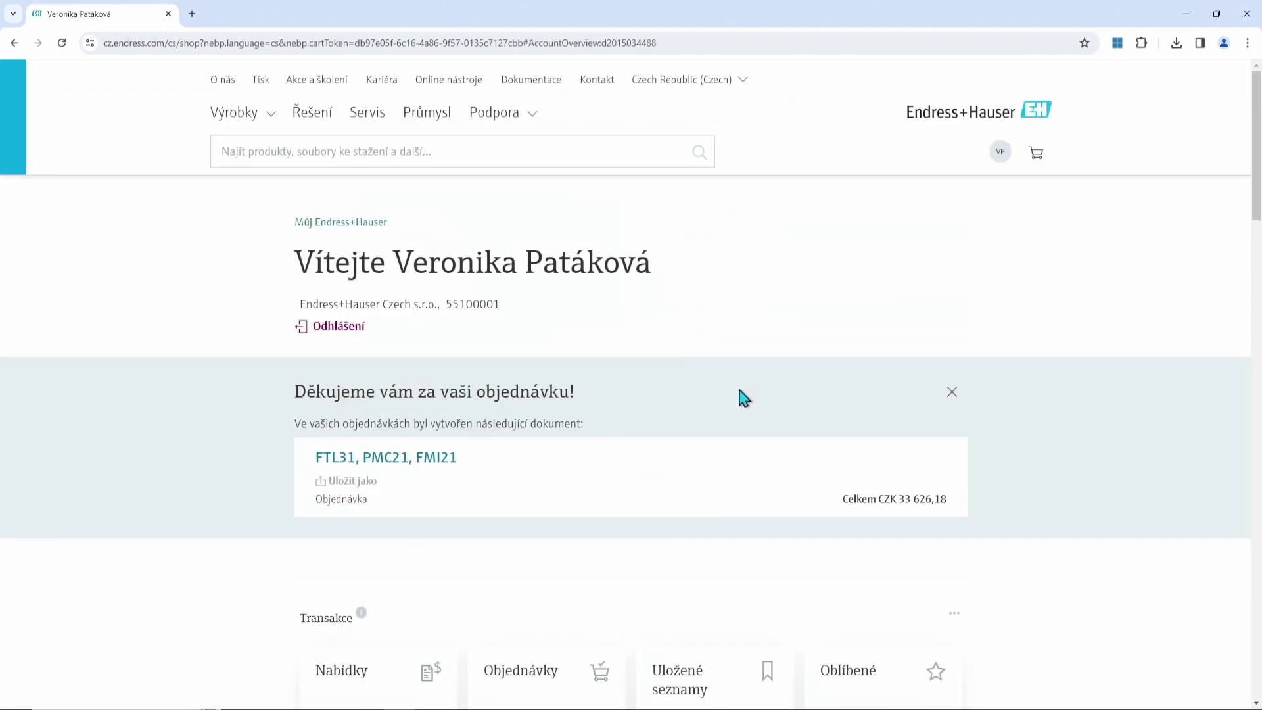
{"action": "left_click", "coordinate": [333, 223]}
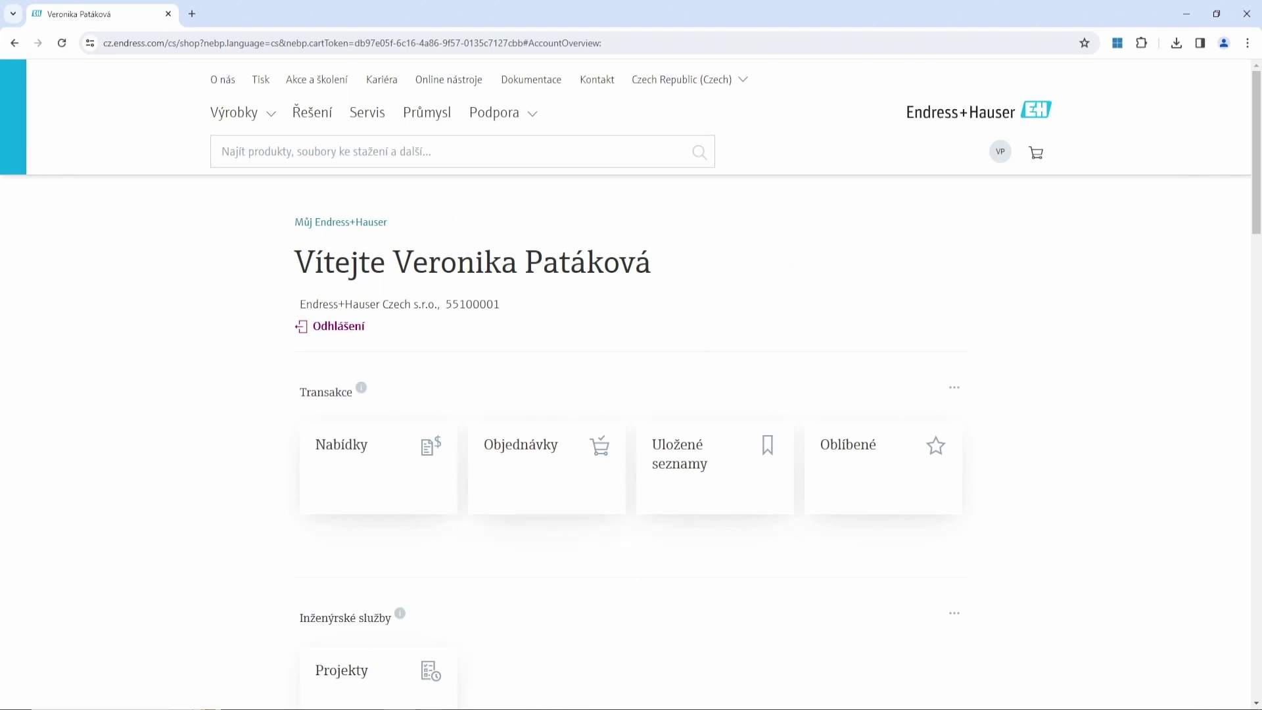
{"action": "left_click", "coordinate": [480, 684]}
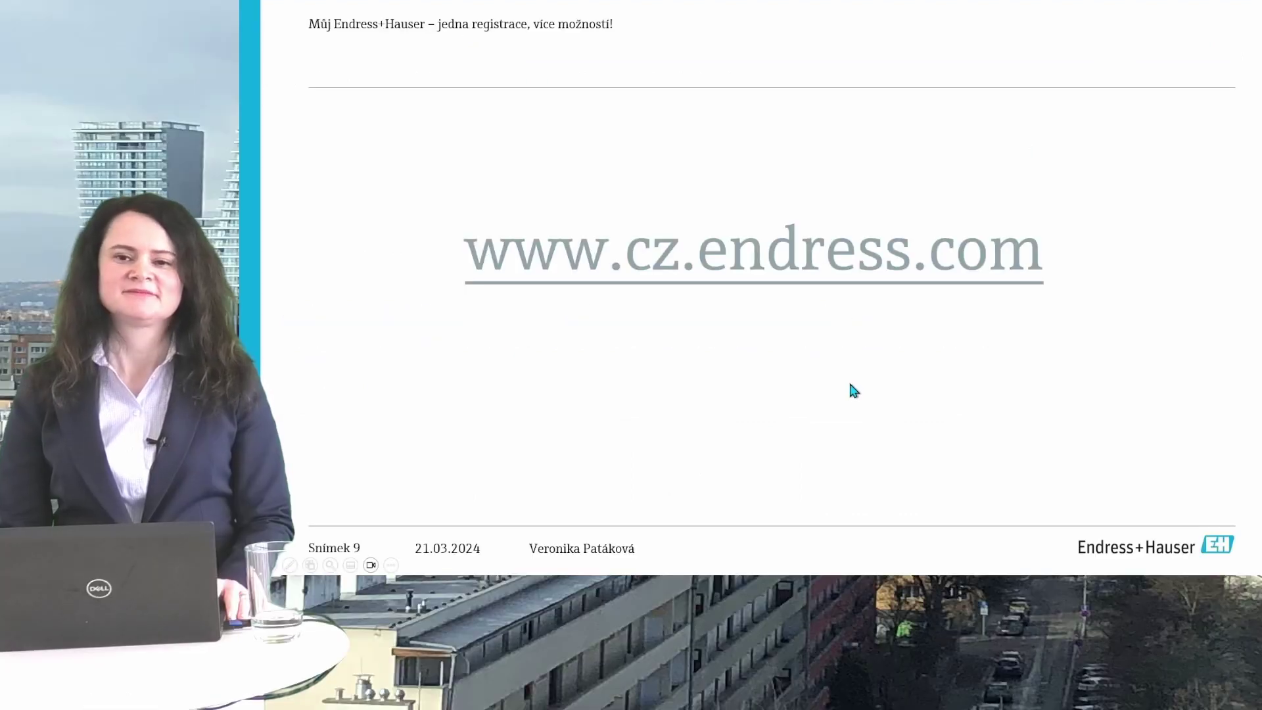
{"action": "left_click", "coordinate": [850, 385]}
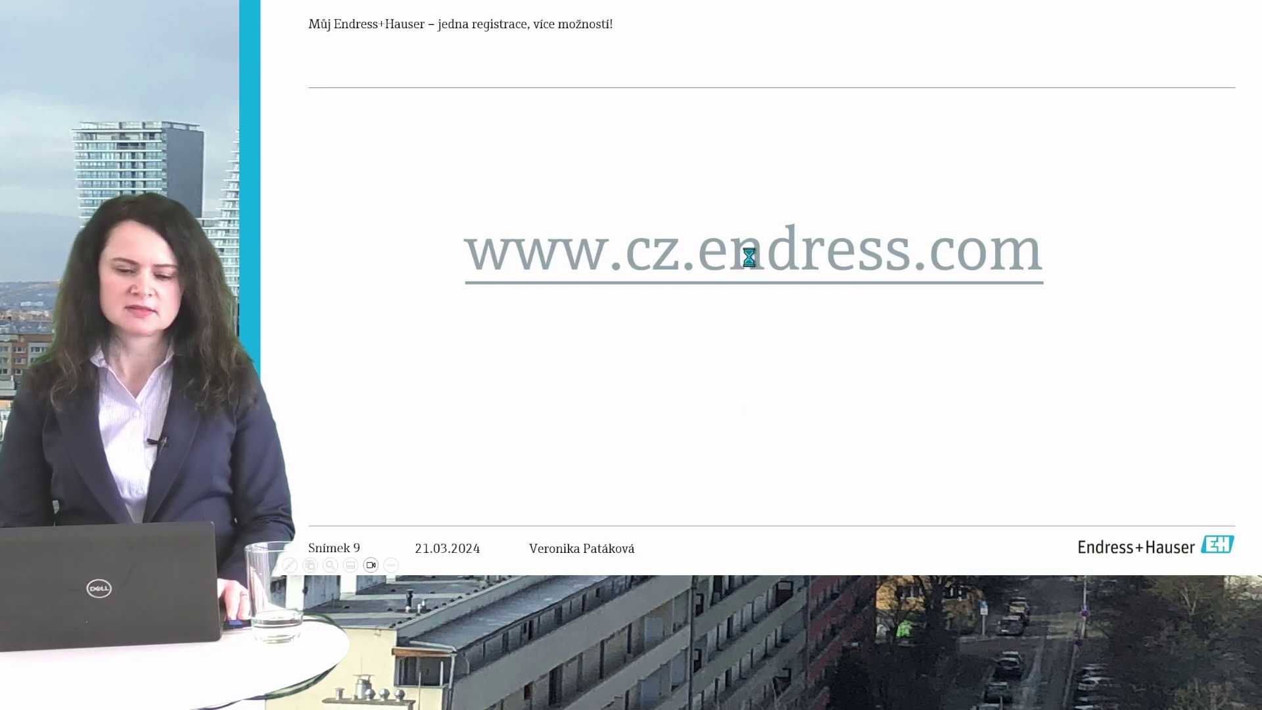
{"action": "key", "text": "Return"}
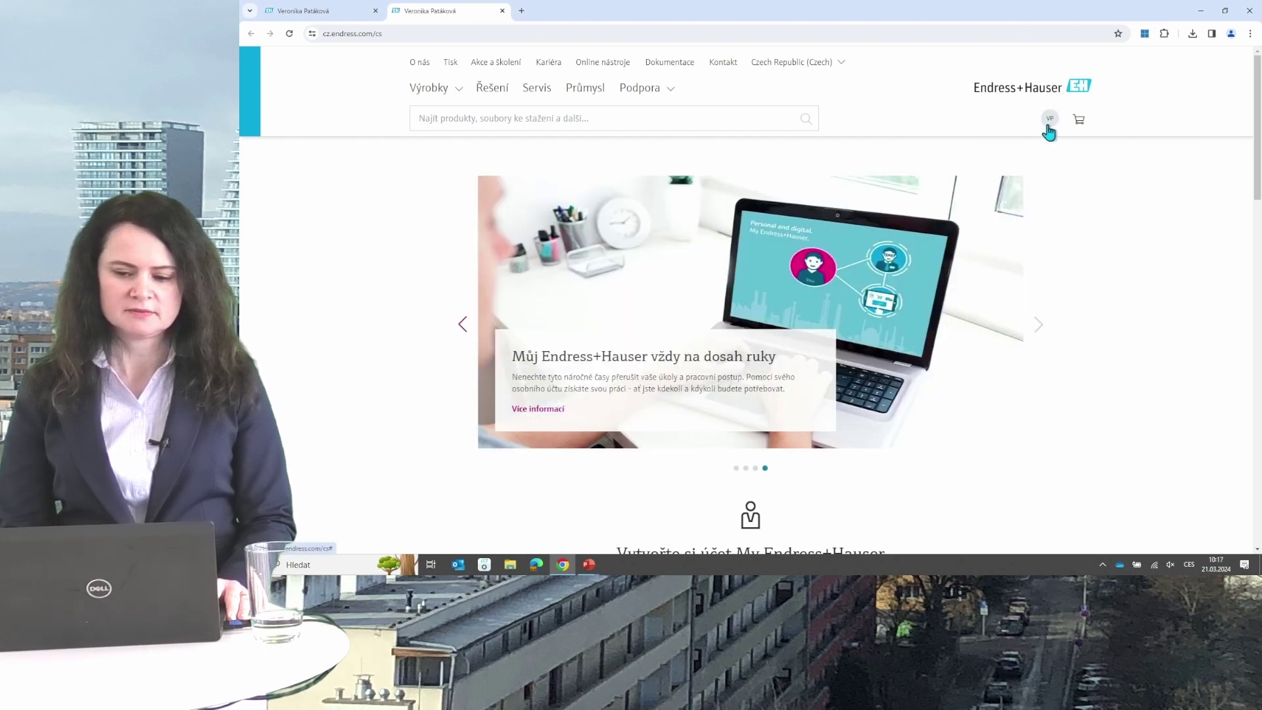
Open the FTL31, PMC21, FMI21 quote and confirm it shows Objednáno with three items, CZK 33 626,18.
{"action": "left_click", "coordinate": [1050, 127]}
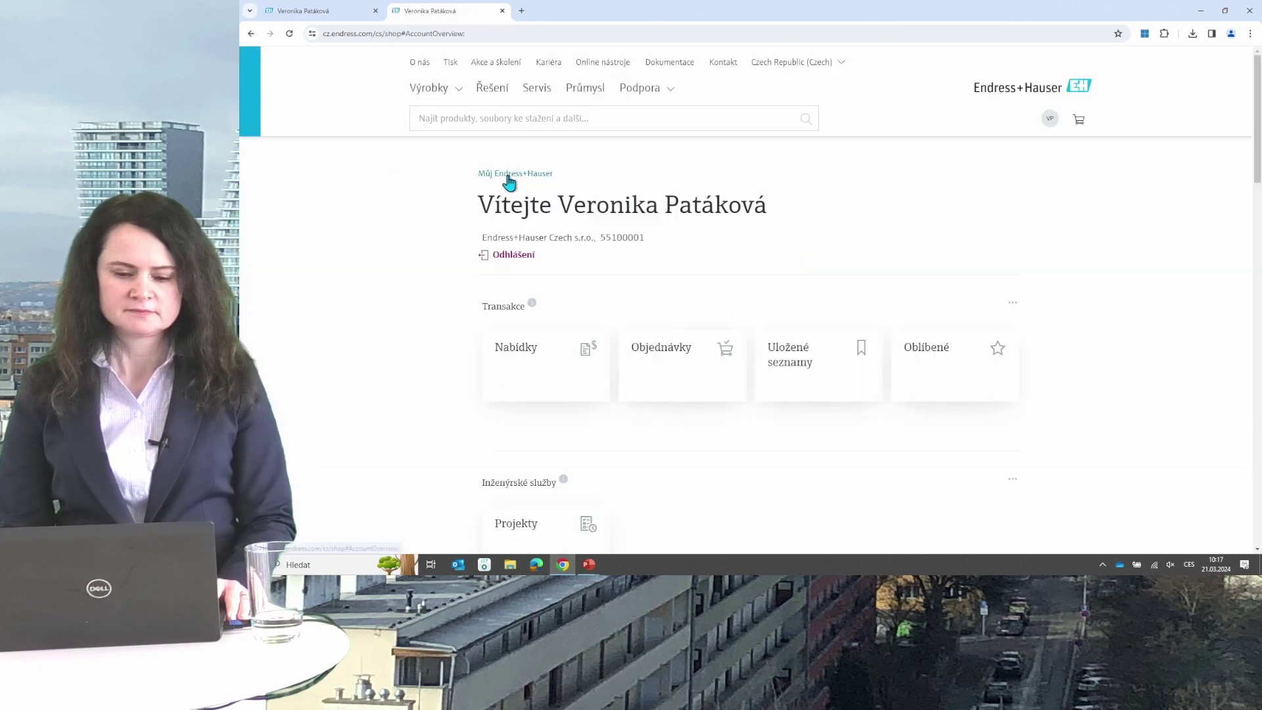
{"action": "scroll", "coordinate": [677, 266], "scroll_direction": "down", "scroll_amount": 1}
{"action": "scroll", "coordinate": [674, 265], "scroll_direction": "down", "scroll_amount": 1}
{"action": "left_click", "coordinate": [564, 263]}
{"action": "scroll", "coordinate": [659, 269], "scroll_direction": "down", "scroll_amount": 4}
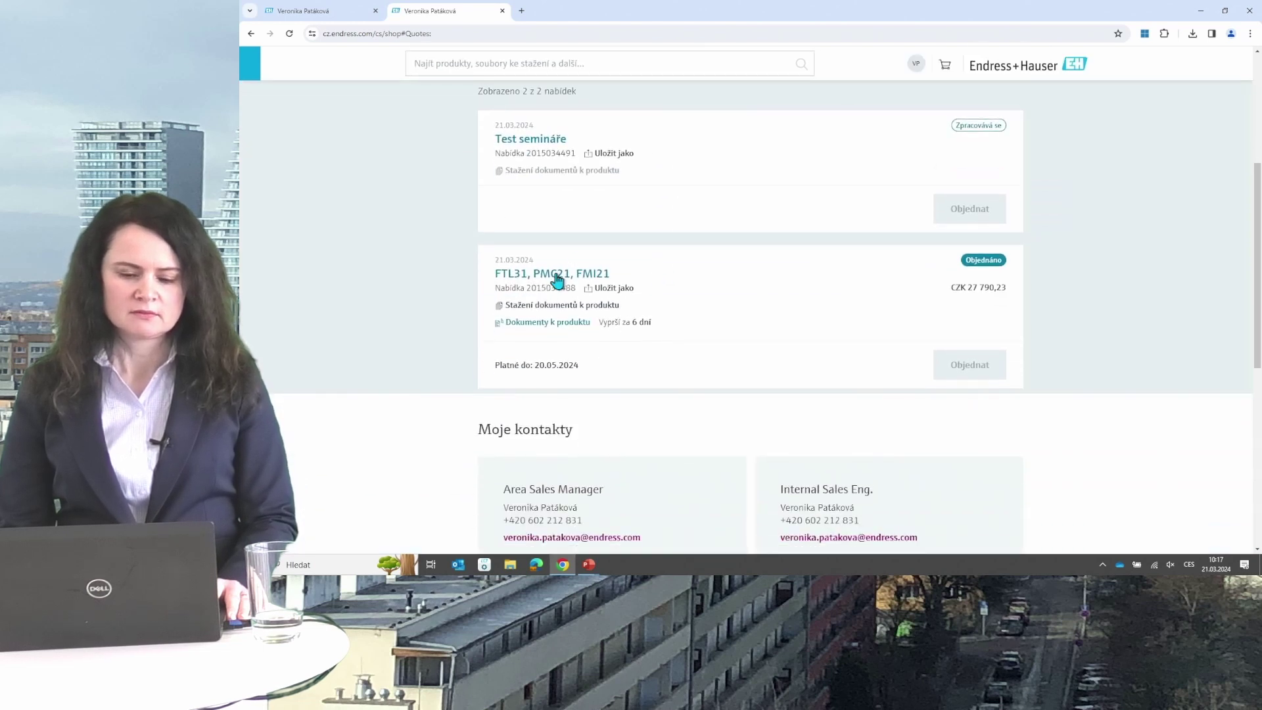
{"action": "left_click", "coordinate": [556, 276]}
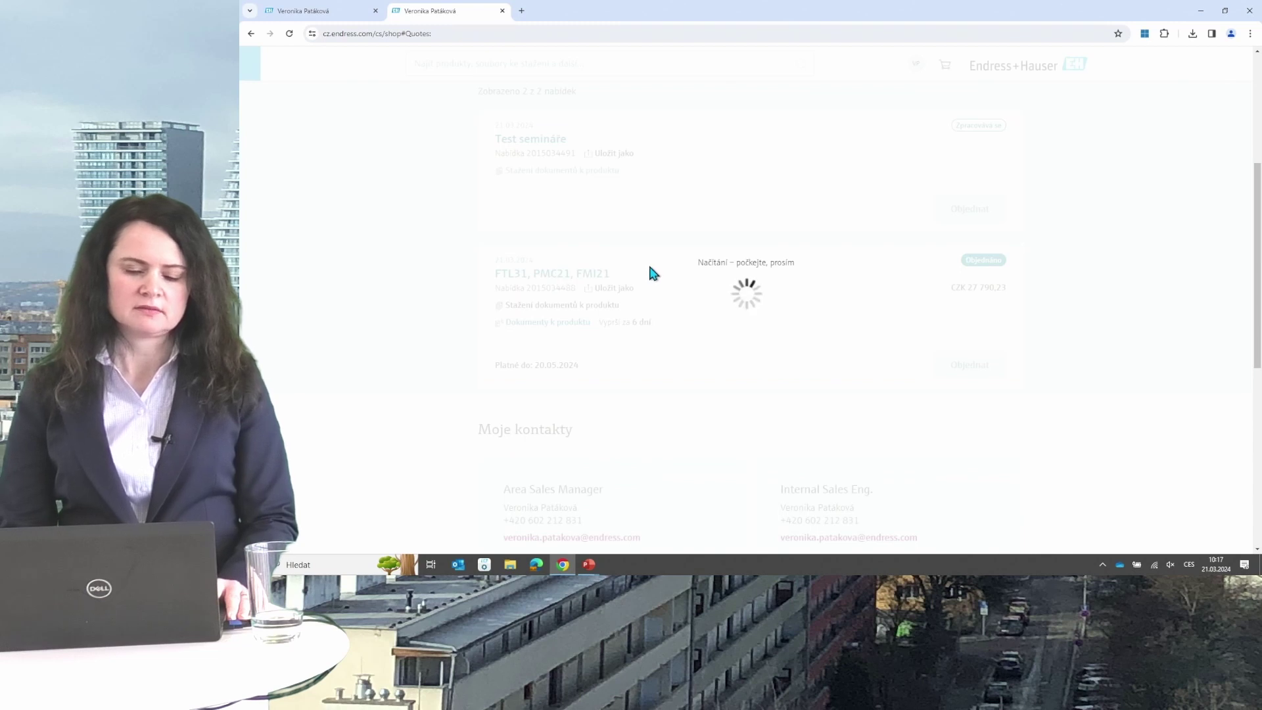
{"action": "scroll", "coordinate": [648, 267], "scroll_direction": "down", "scroll_amount": 3}
{"action": "scroll", "coordinate": [647, 266], "scroll_direction": "up", "scroll_amount": 2}
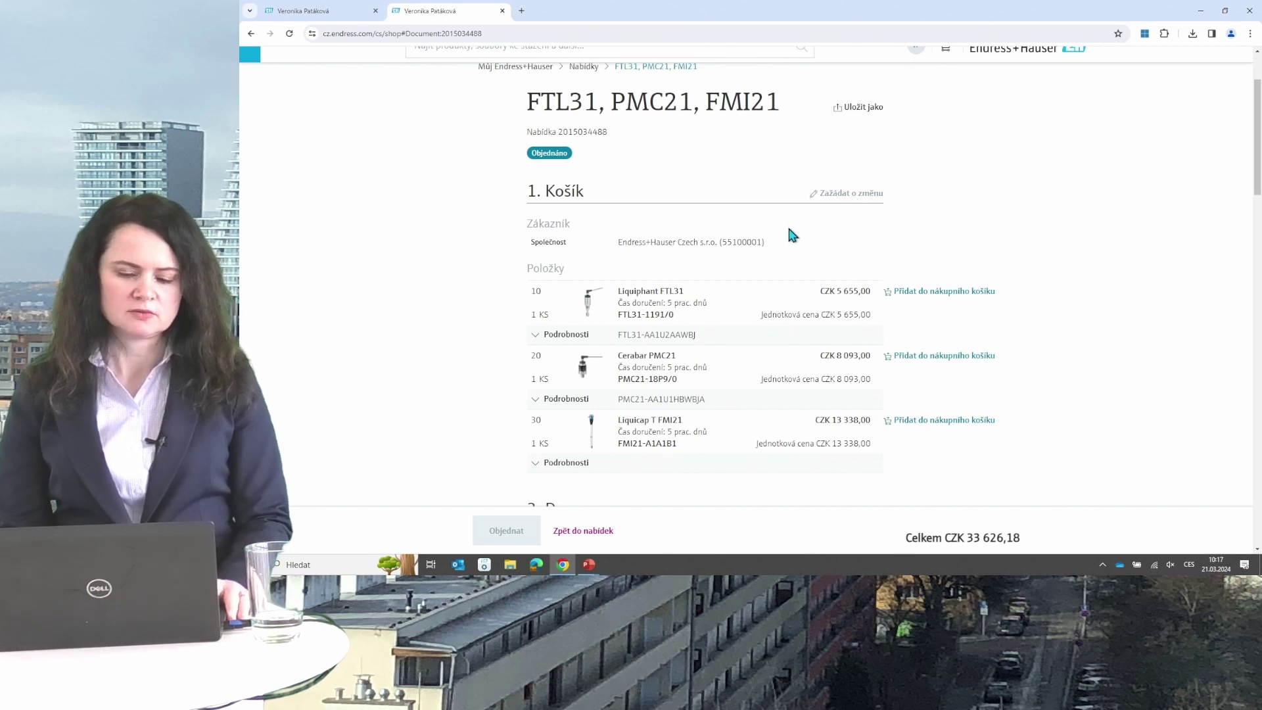
{"action": "scroll", "coordinate": [792, 235], "scroll_direction": "down", "scroll_amount": 2}
{"action": "scroll", "coordinate": [741, 305], "scroll_direction": "up", "scroll_amount": 2}
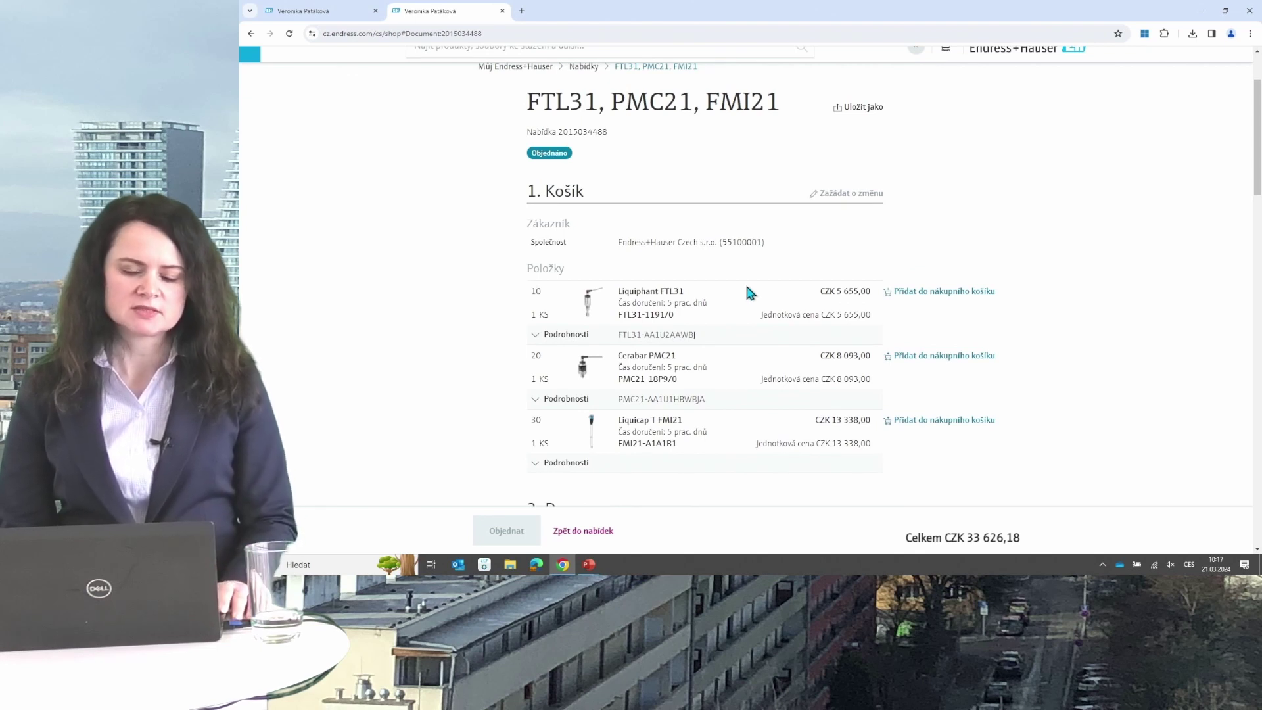
{"action": "scroll", "coordinate": [750, 293], "scroll_direction": "up", "scroll_amount": 2}
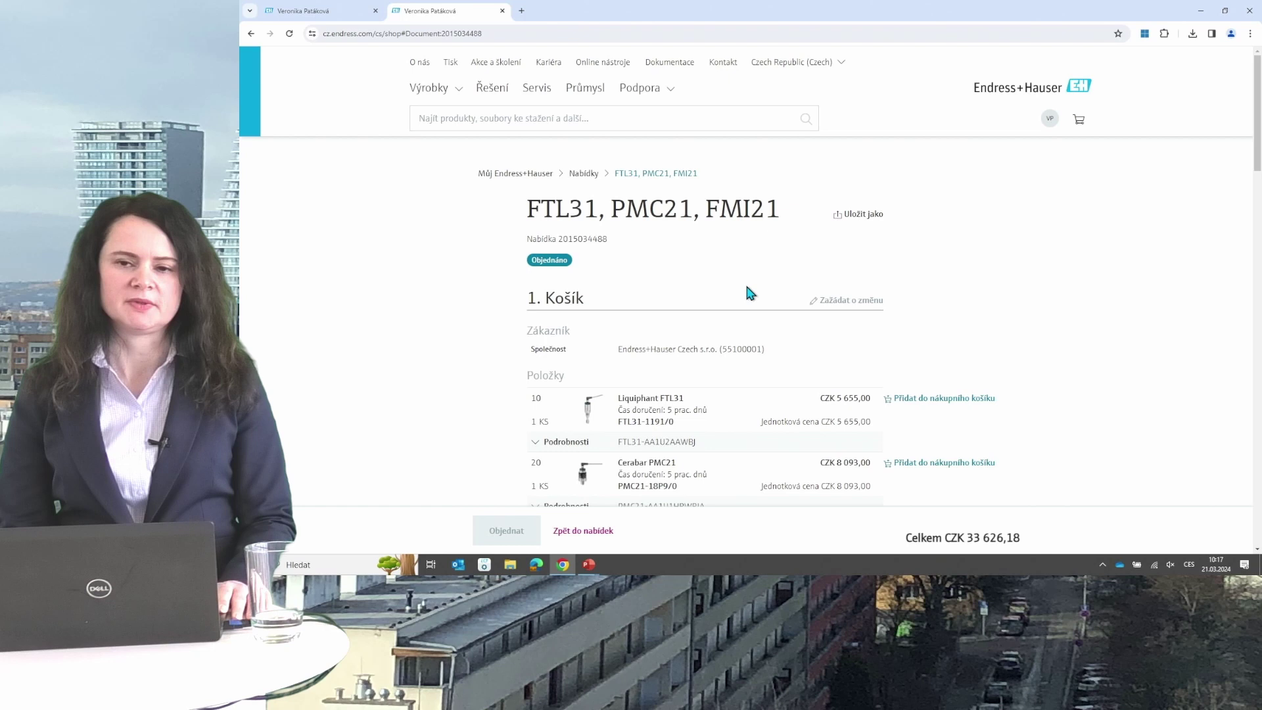
Return to the account overview and reopen the Nabídky quotes list.
{"action": "left_click", "coordinate": [526, 174]}
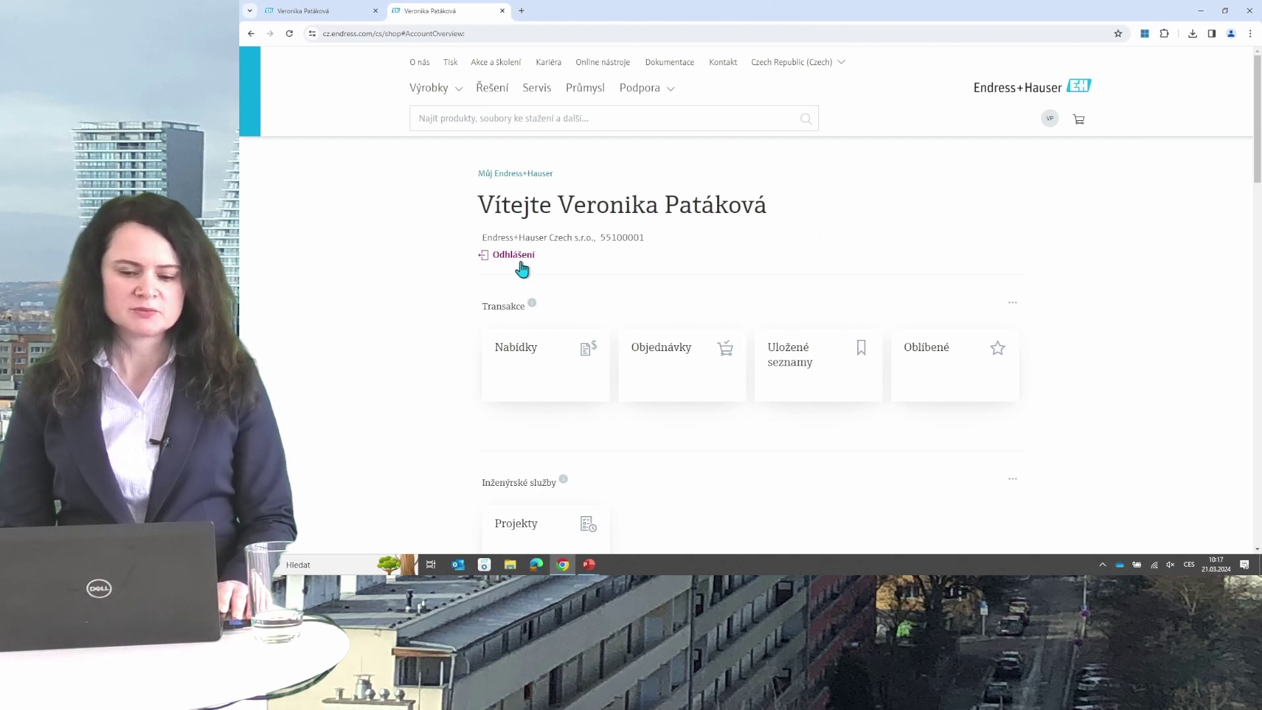
{"action": "left_click", "coordinate": [534, 365]}
{"action": "scroll", "coordinate": [822, 277], "scroll_direction": "down", "scroll_amount": 3}
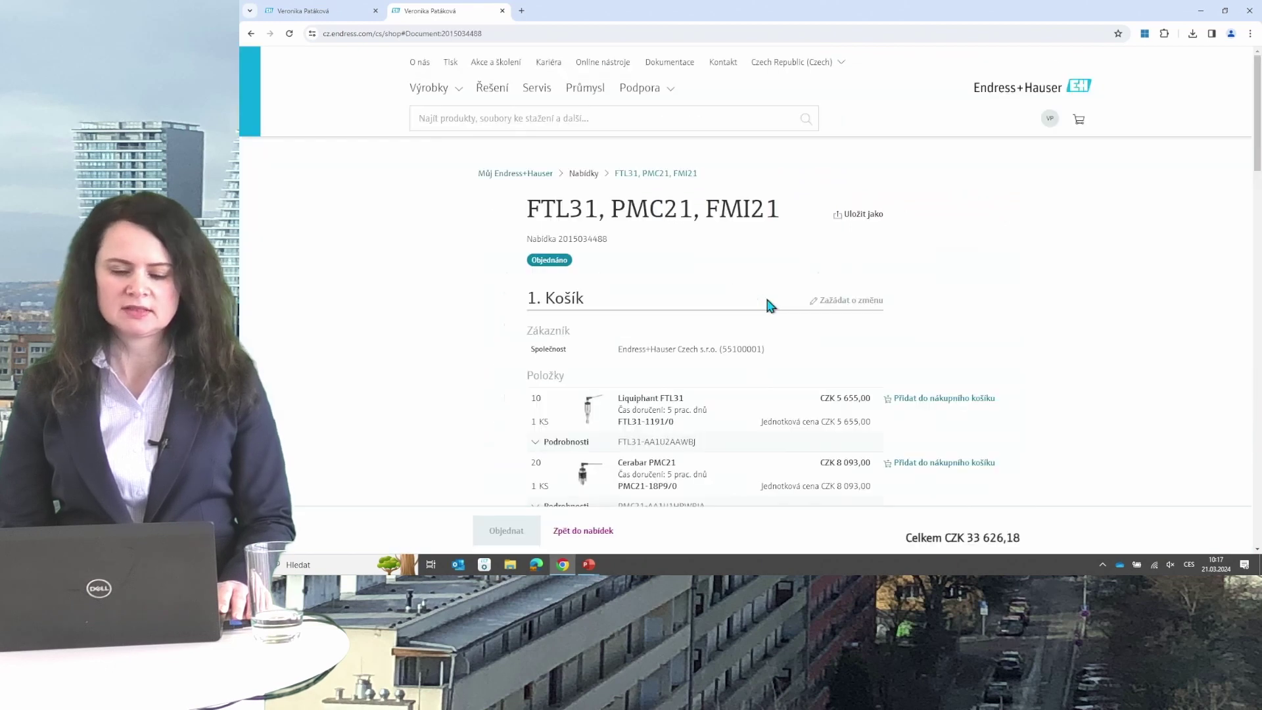
{"action": "scroll", "coordinate": [789, 301], "scroll_direction": "down", "scroll_amount": 2}
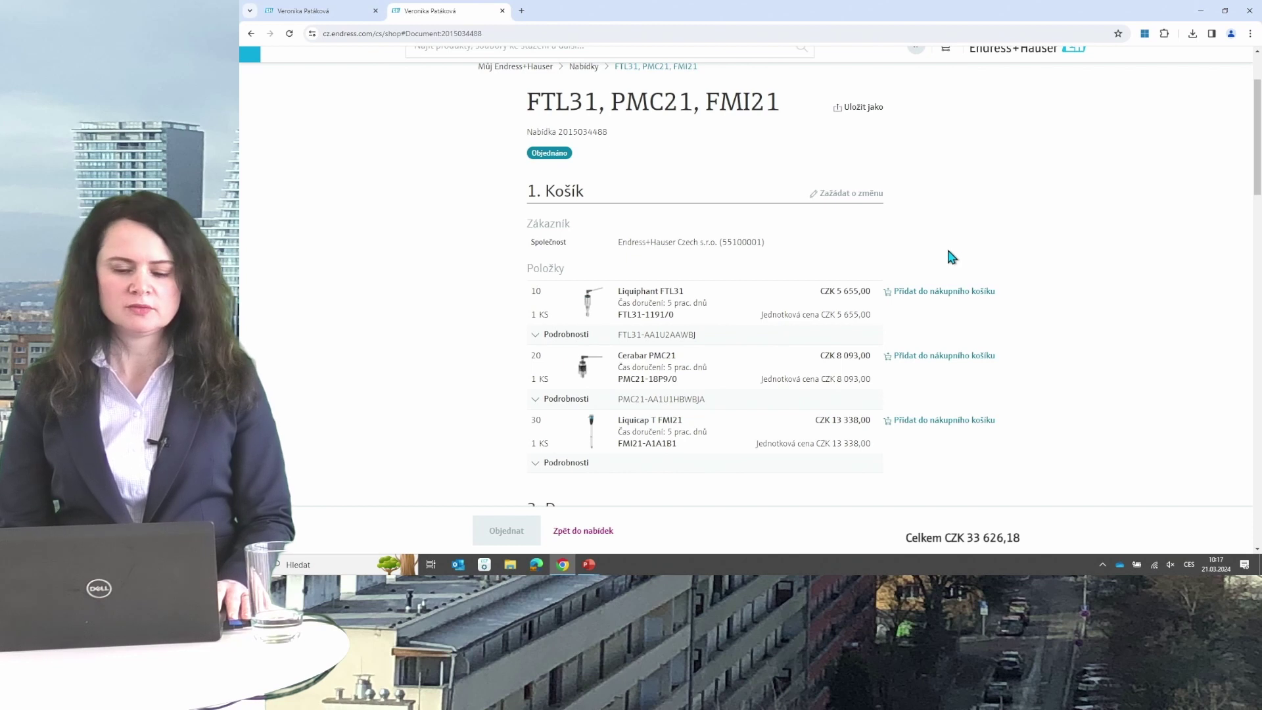
{"action": "scroll", "coordinate": [946, 260], "scroll_direction": "down", "scroll_amount": 1}
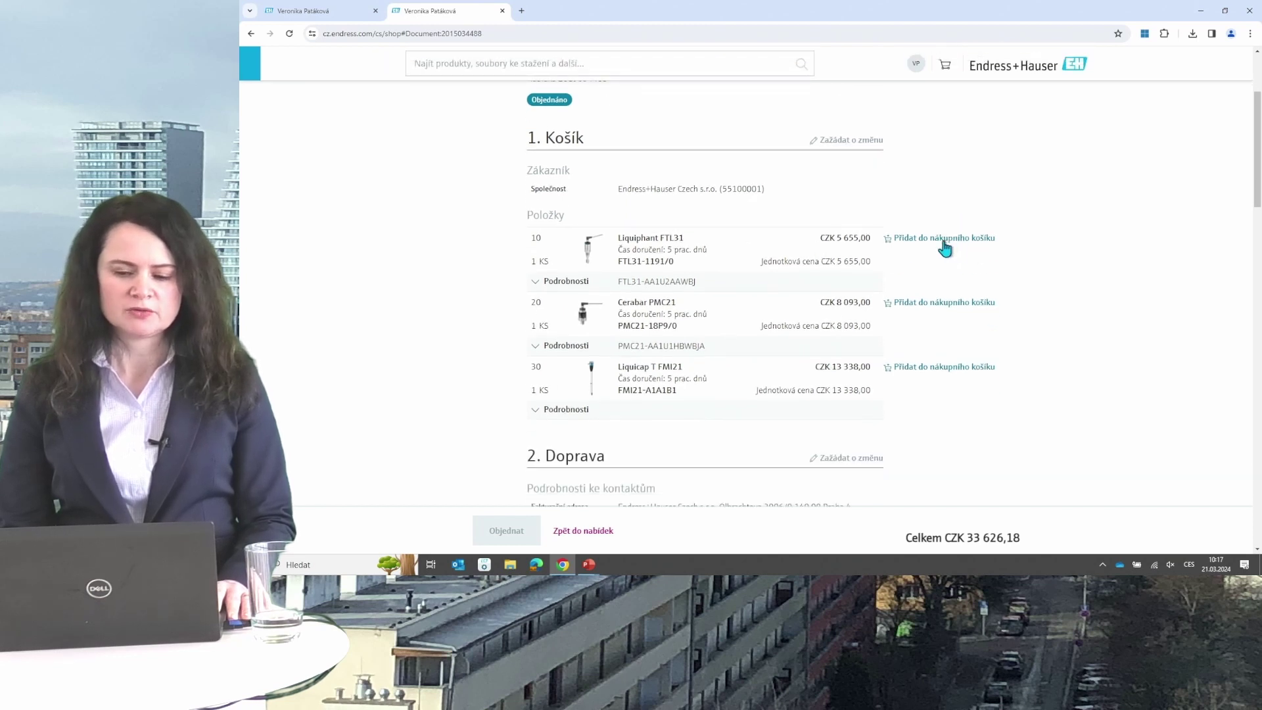